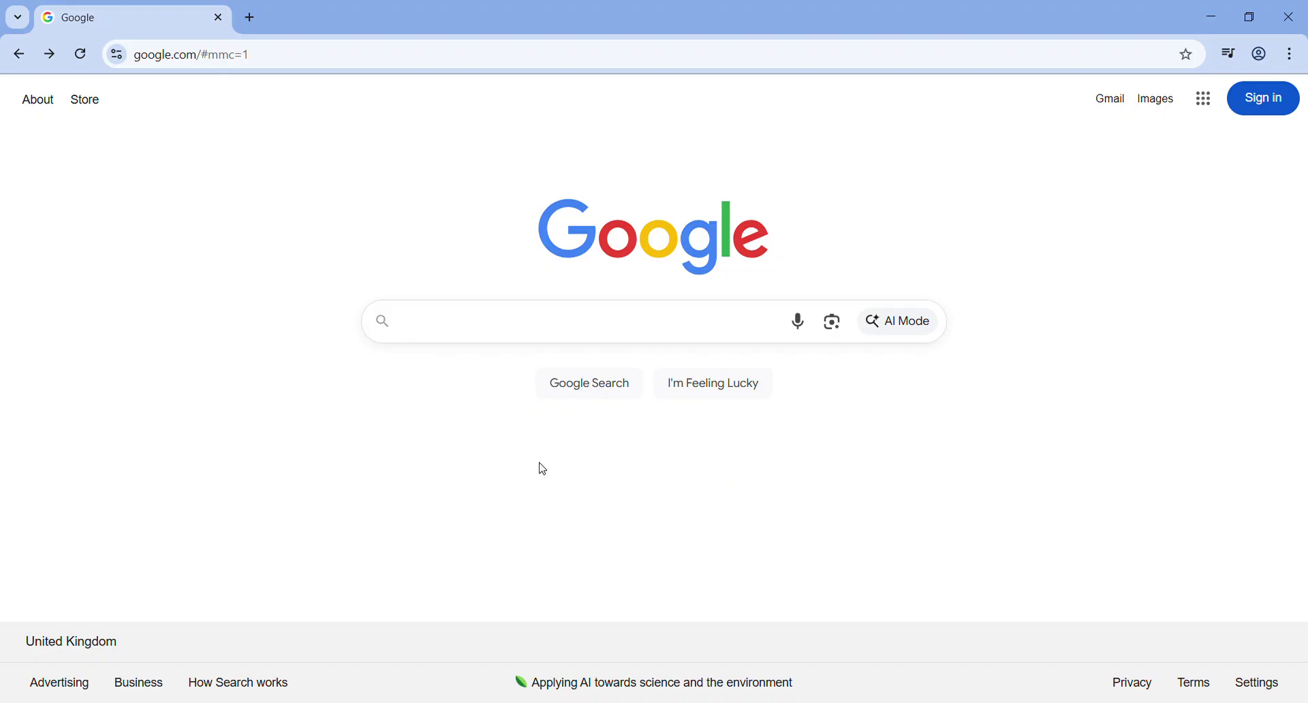
- Run a Google search for 'wix' and look over the results
left_click(626, 329)
type("wix")
key("Return")
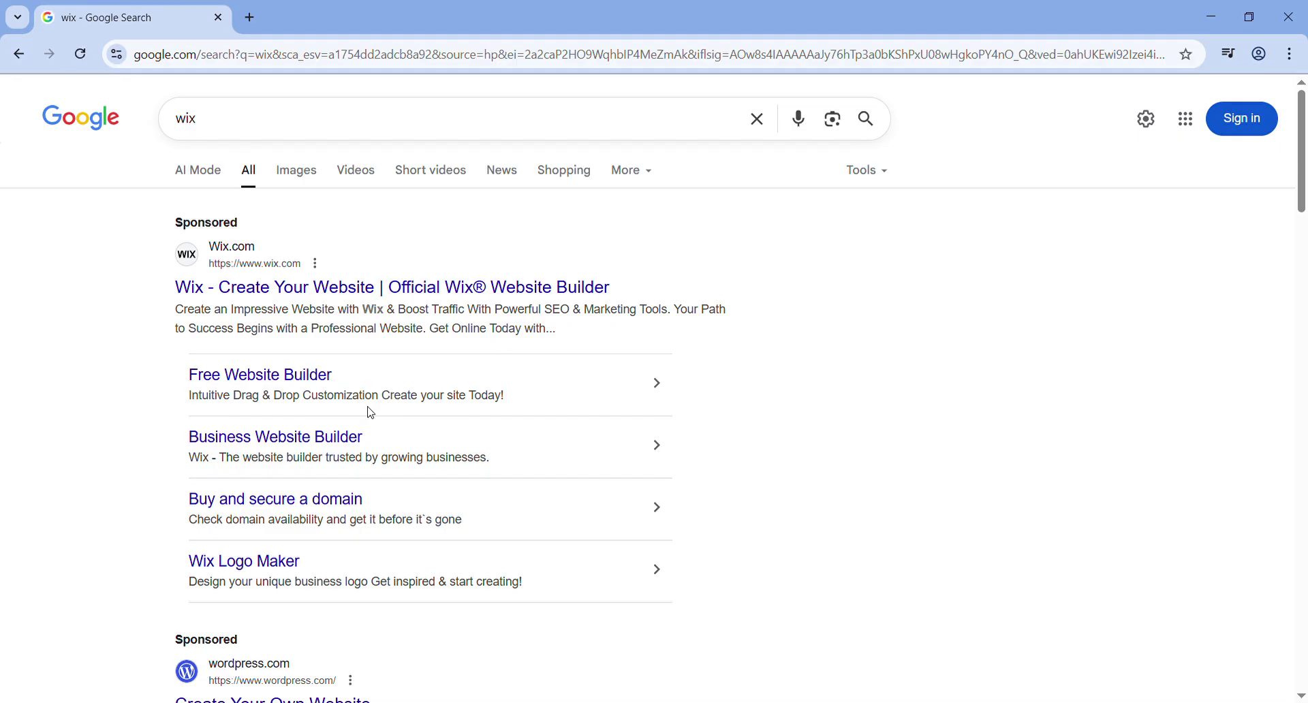
scroll(371, 412, "down", 1)
scroll(371, 412, "up", 1)
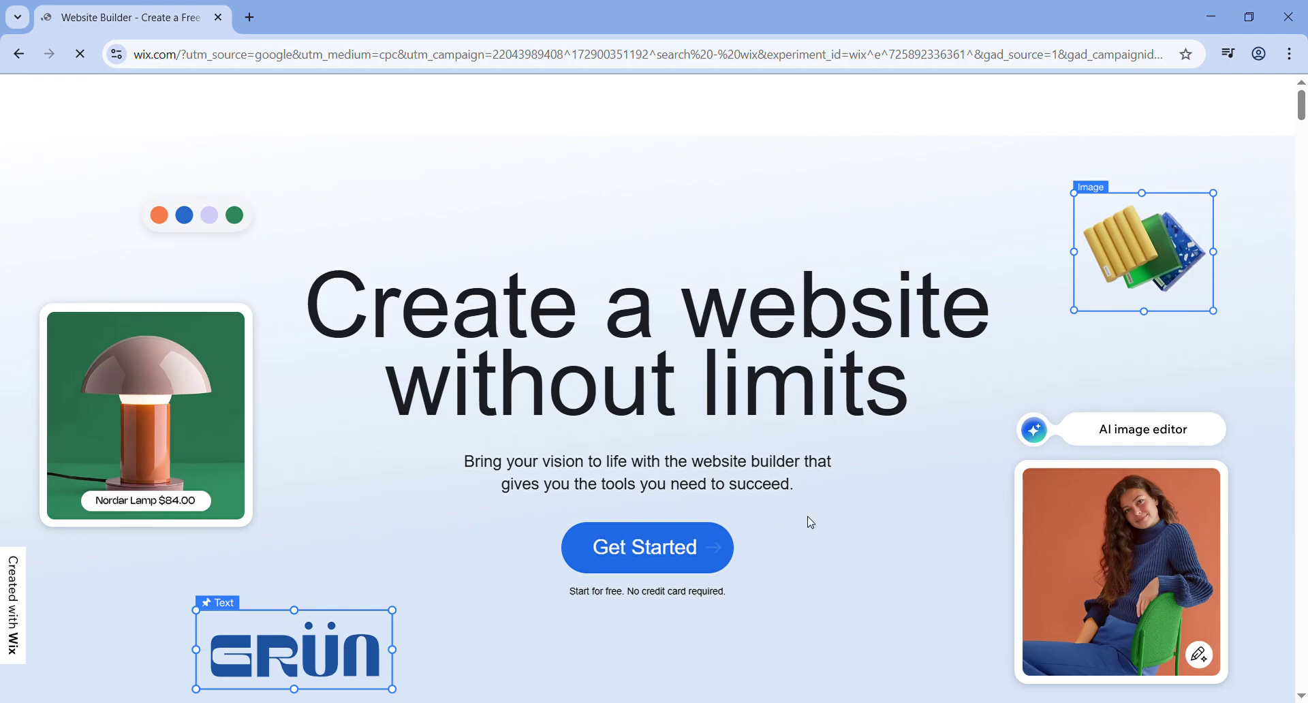
- Start a new Wix account and enter the student e-mail address in both e-mail fields
left_click(696, 546)
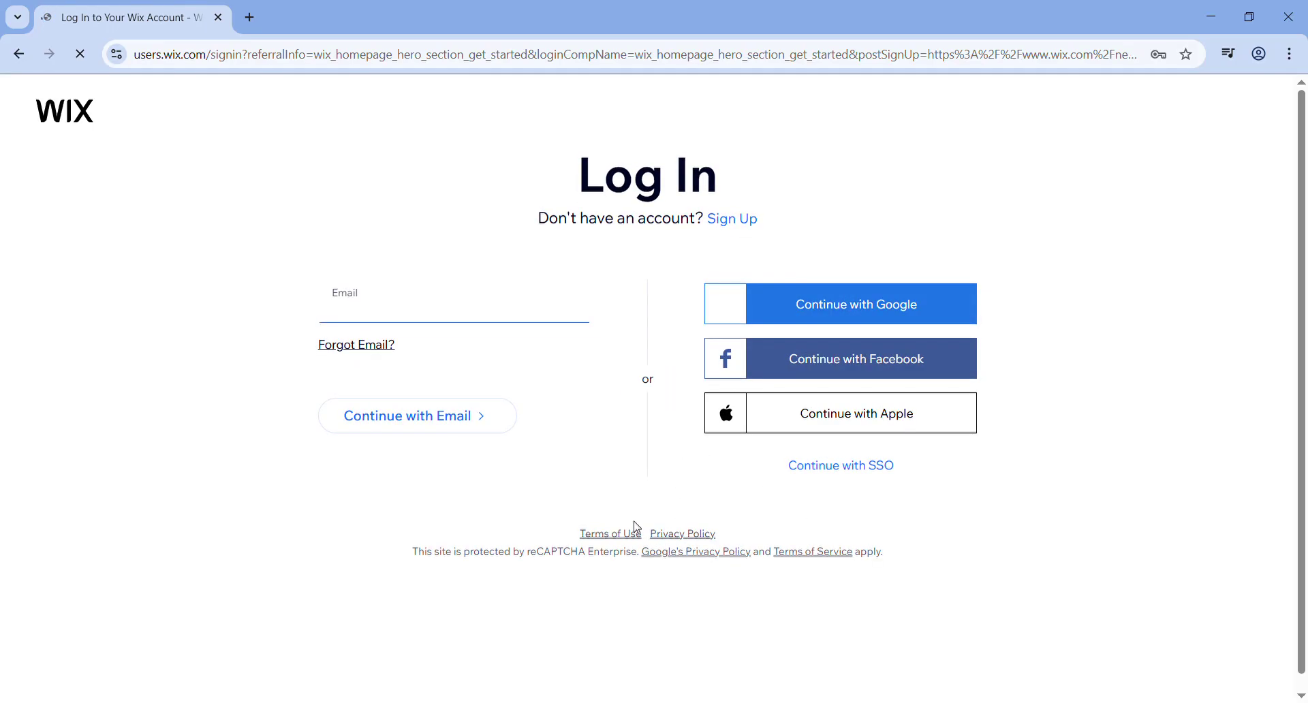
left_click(732, 226)
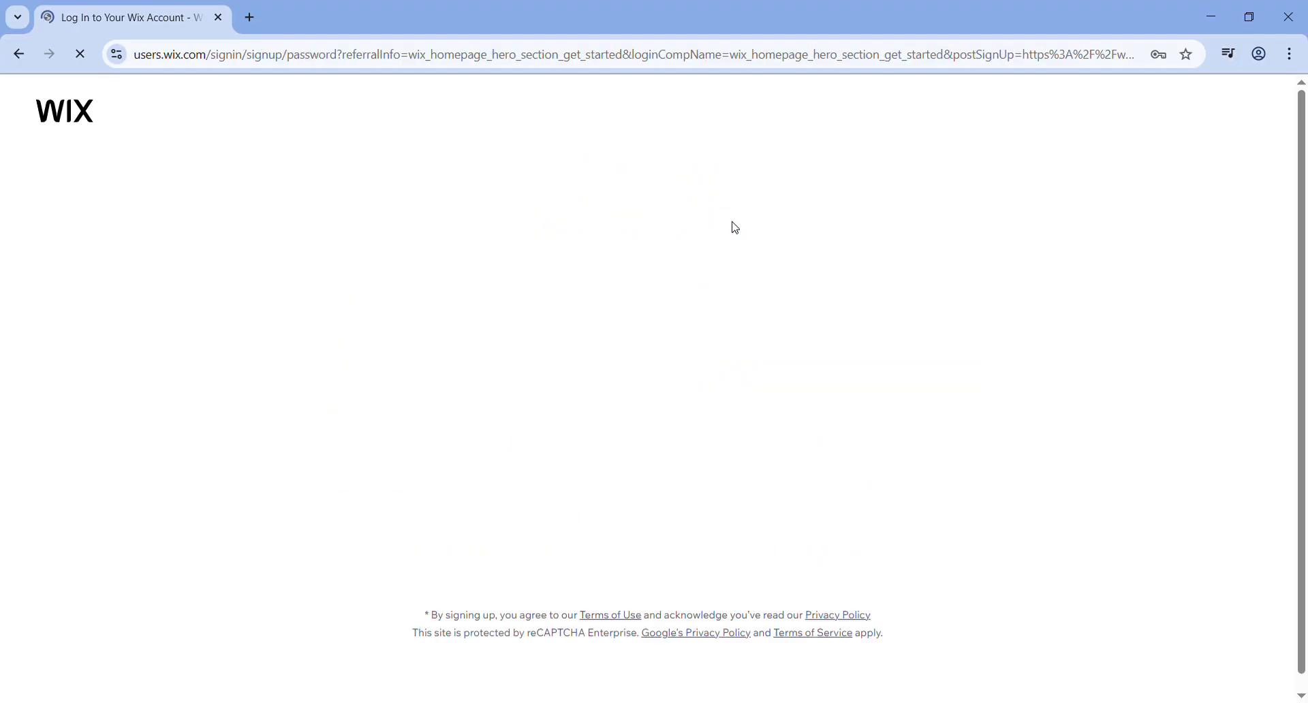
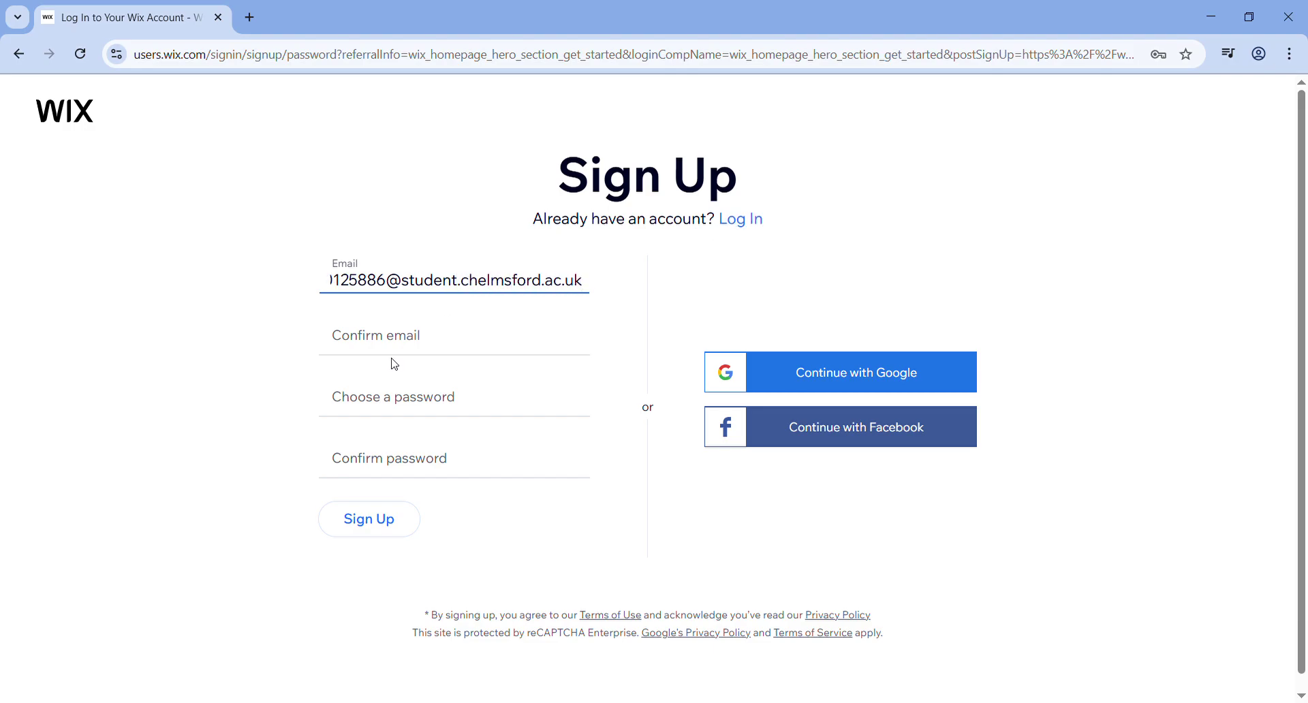
left_click(419, 352)
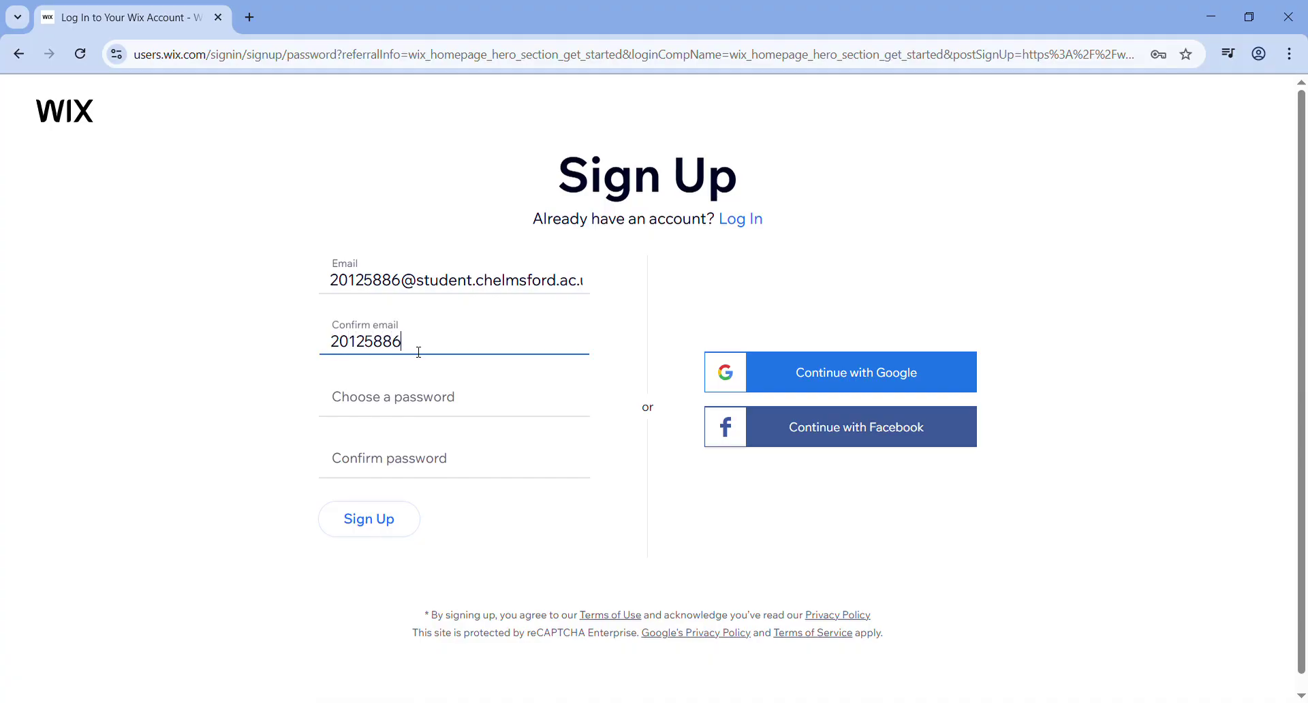
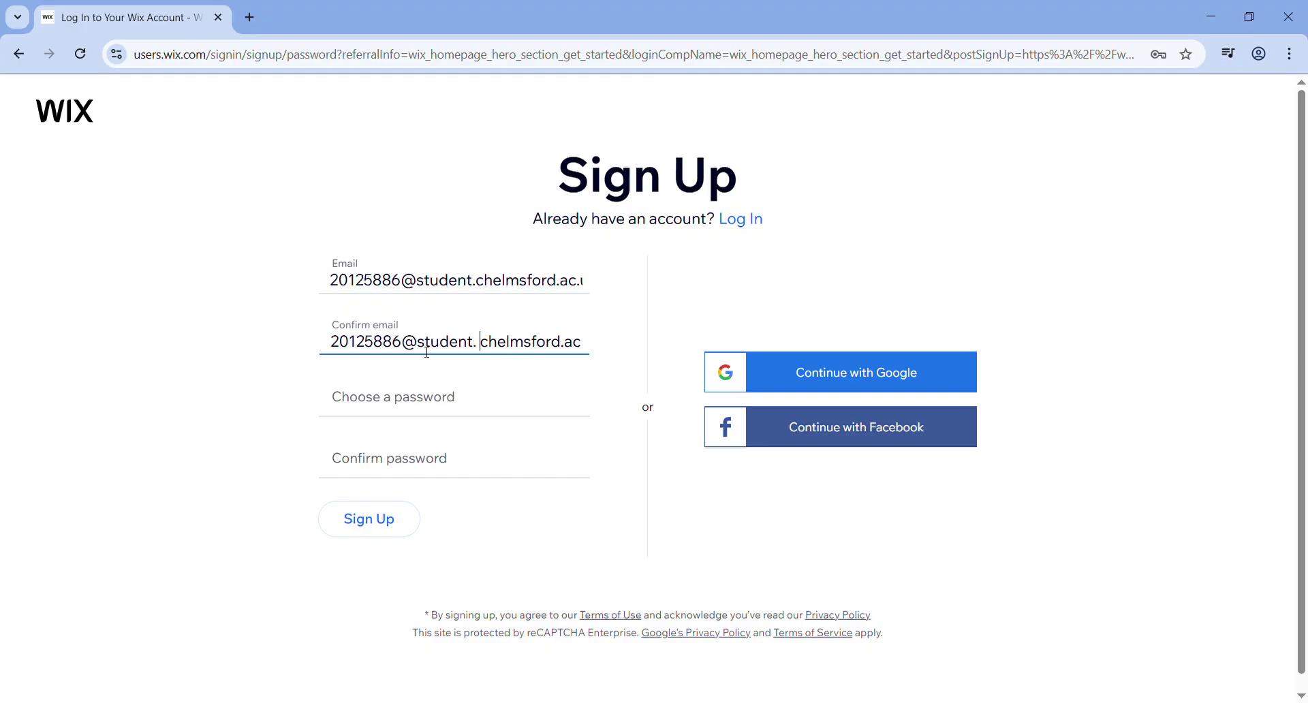
- Enter the account password and confirm it
left_click(420, 393)
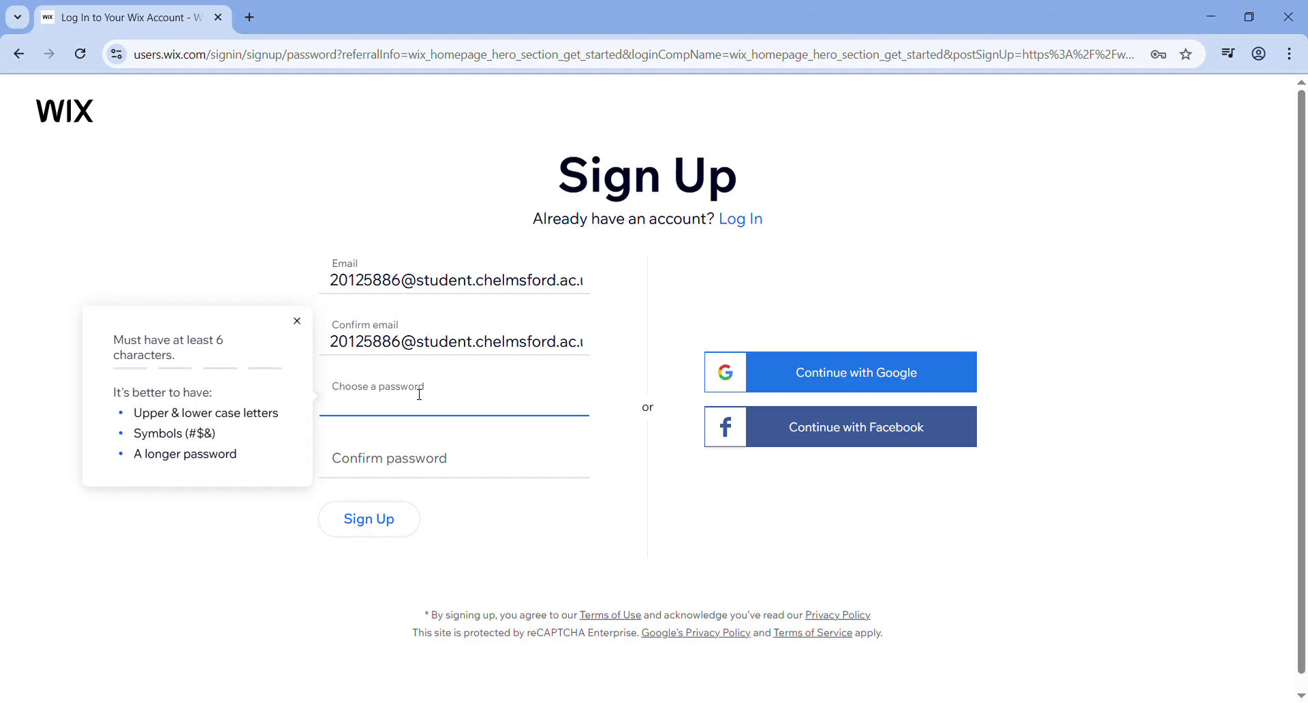
type("•••••••••")
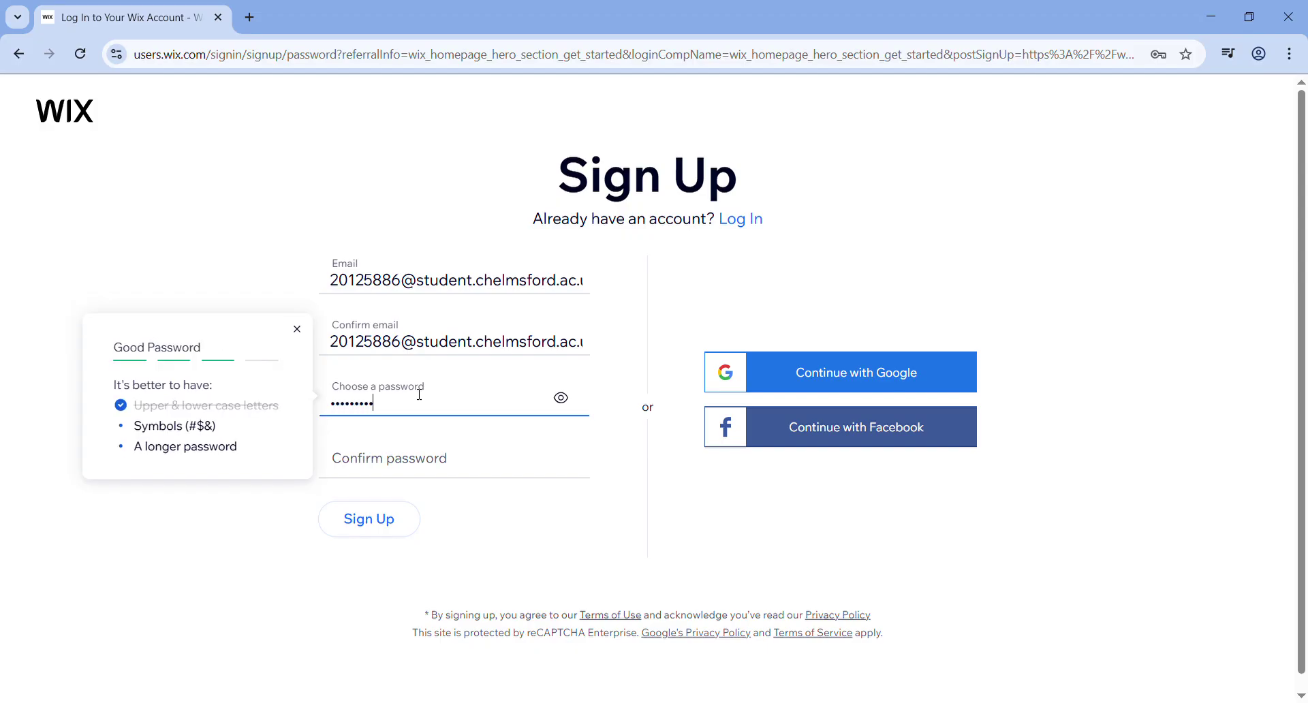
left_click(366, 460)
type("•")
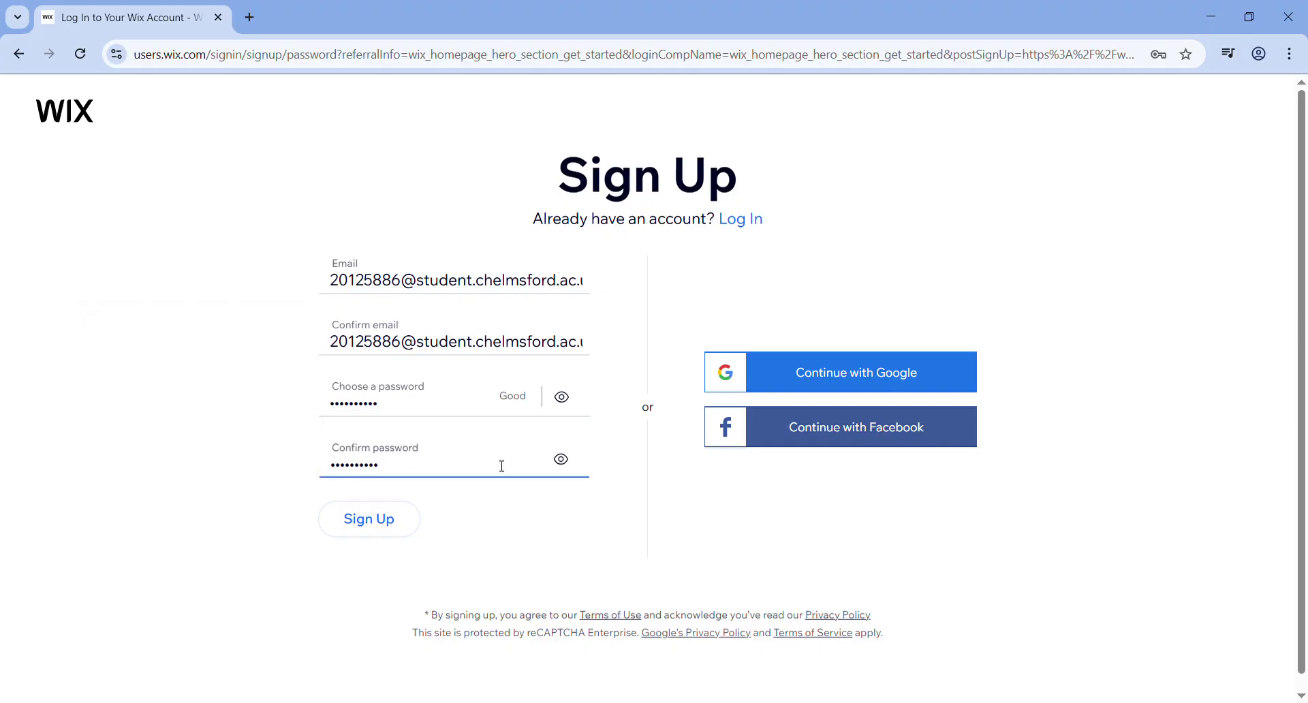
left_click(899, 560)
- Submit the sign-up form, passing the reCAPTCHA by selecting the images with cars
left_click(398, 530)
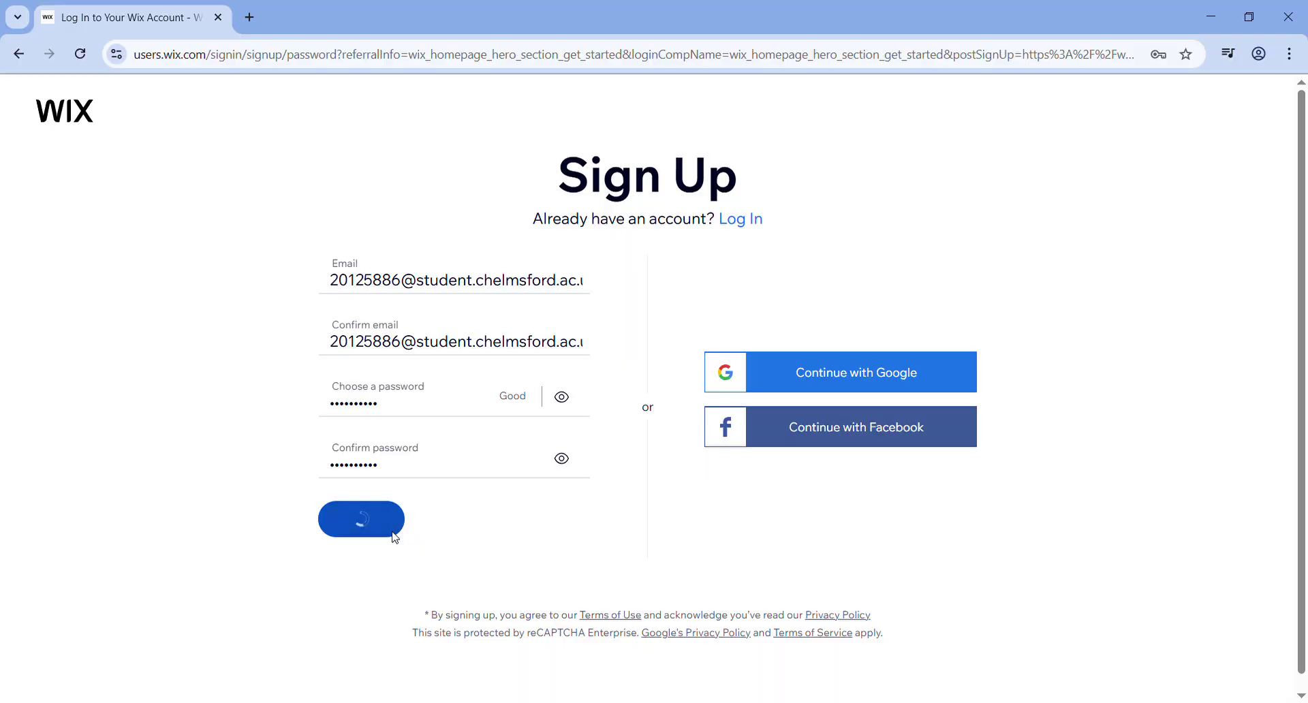
left_click(354, 499)
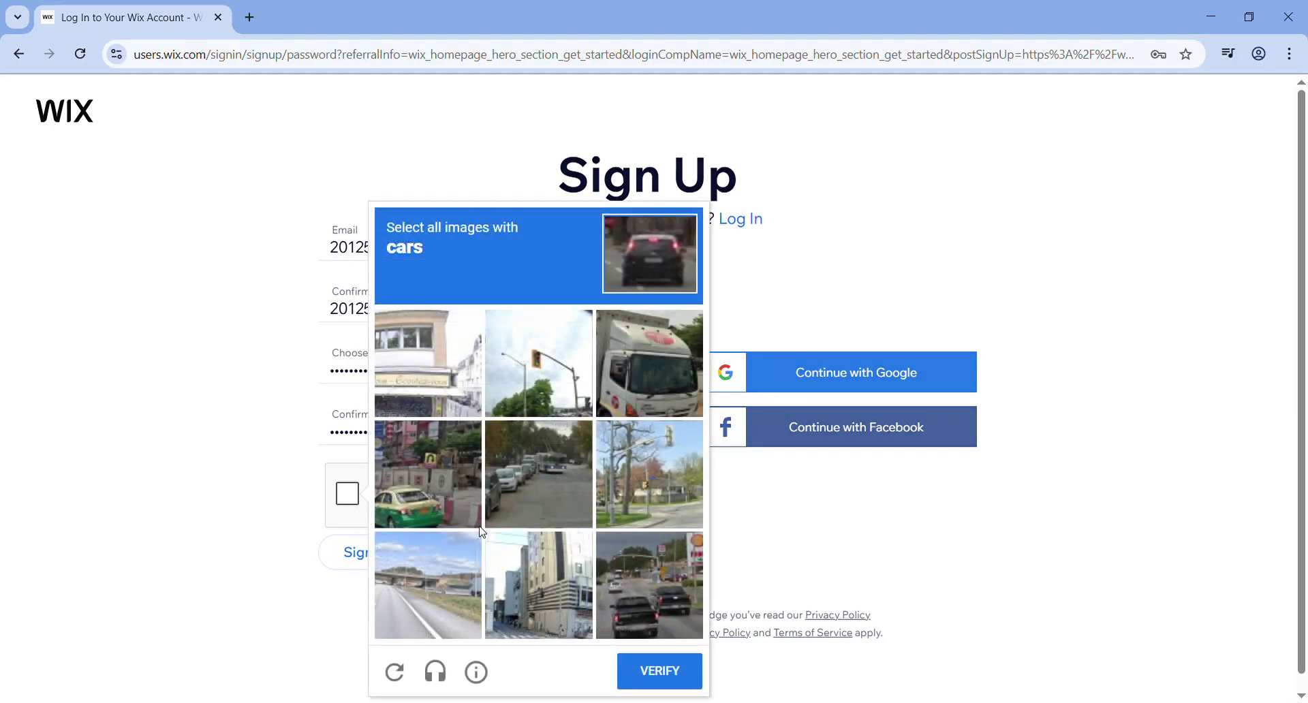
left_click(421, 449)
left_click(521, 463)
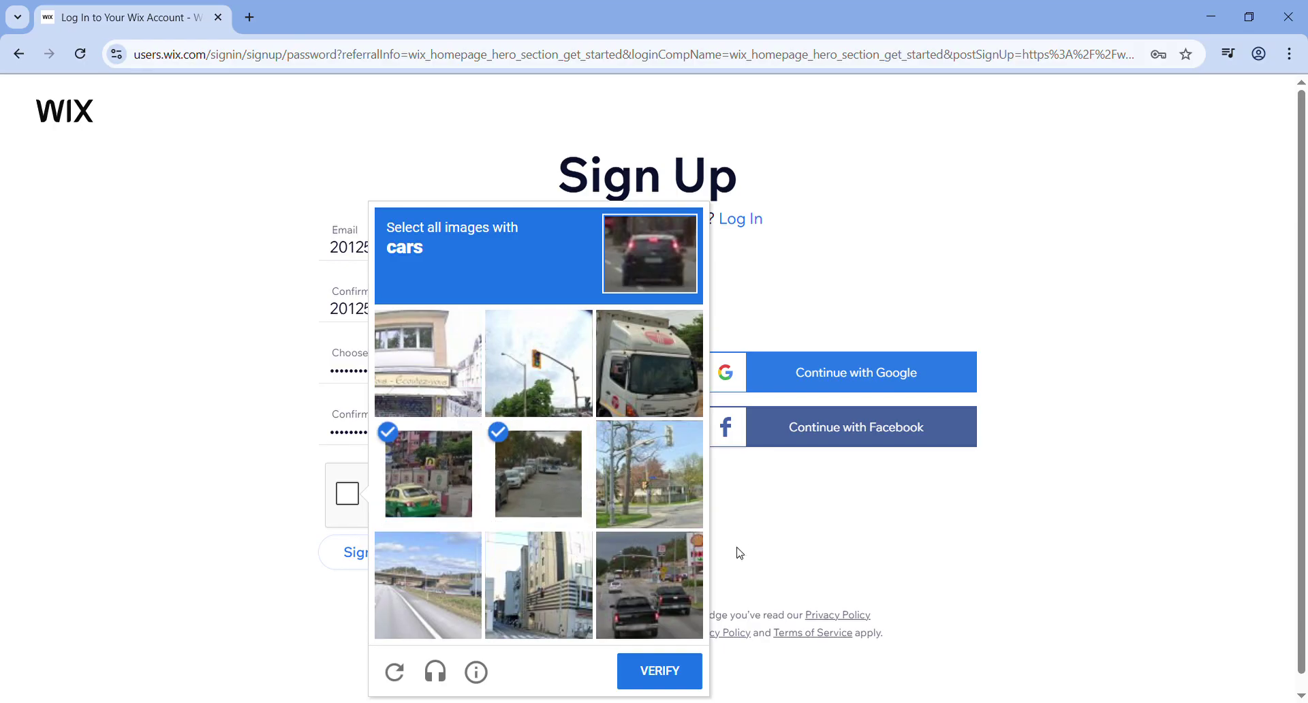
left_click(656, 567)
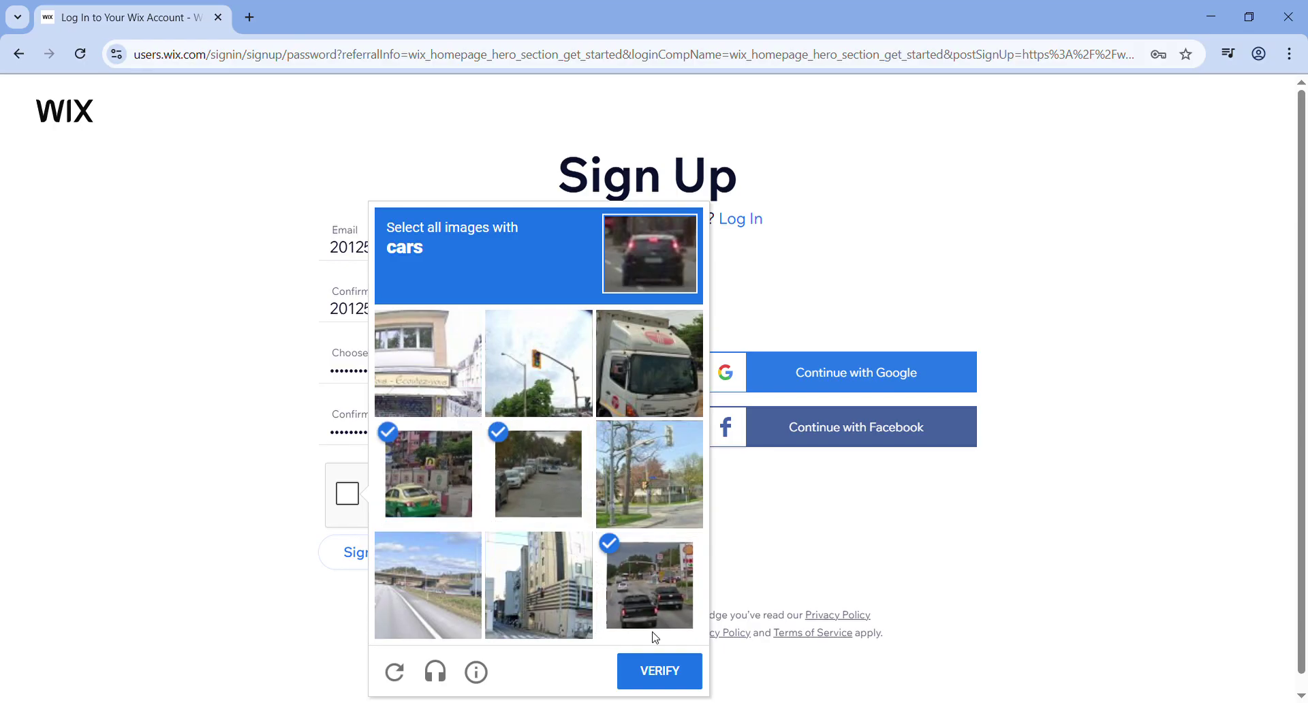
left_click(678, 674)
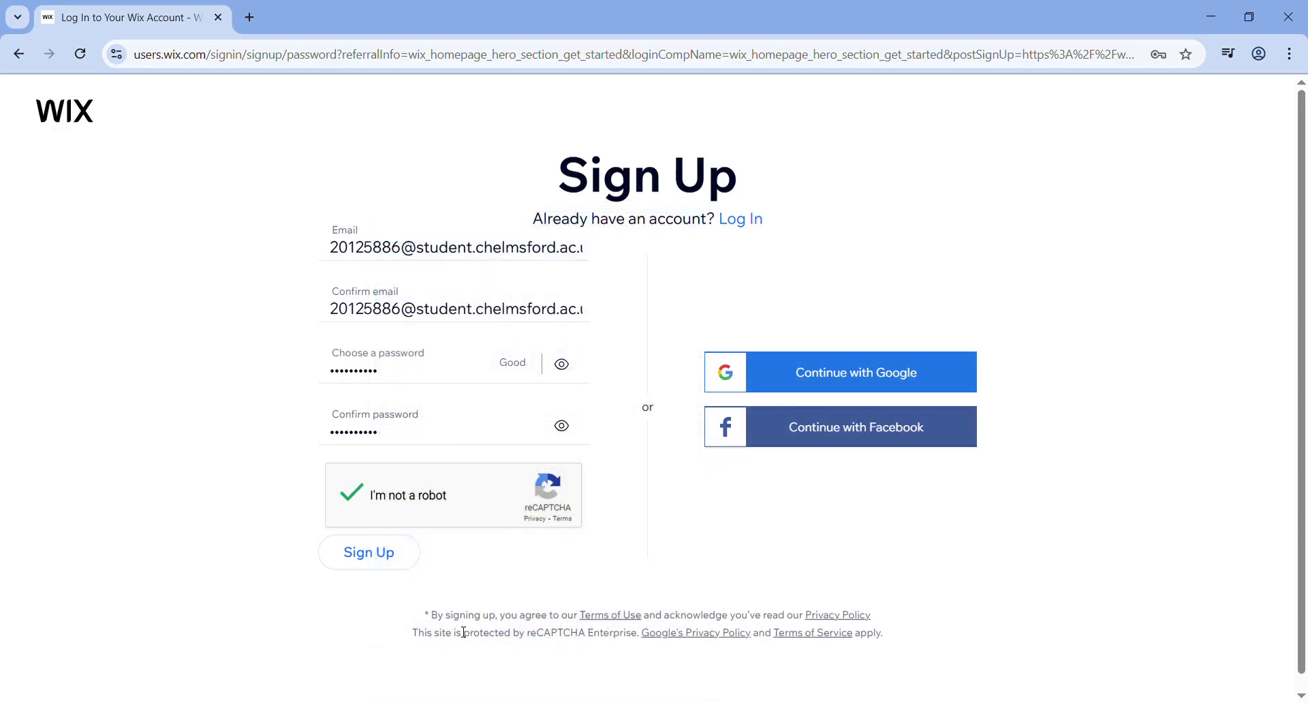
left_click(376, 565)
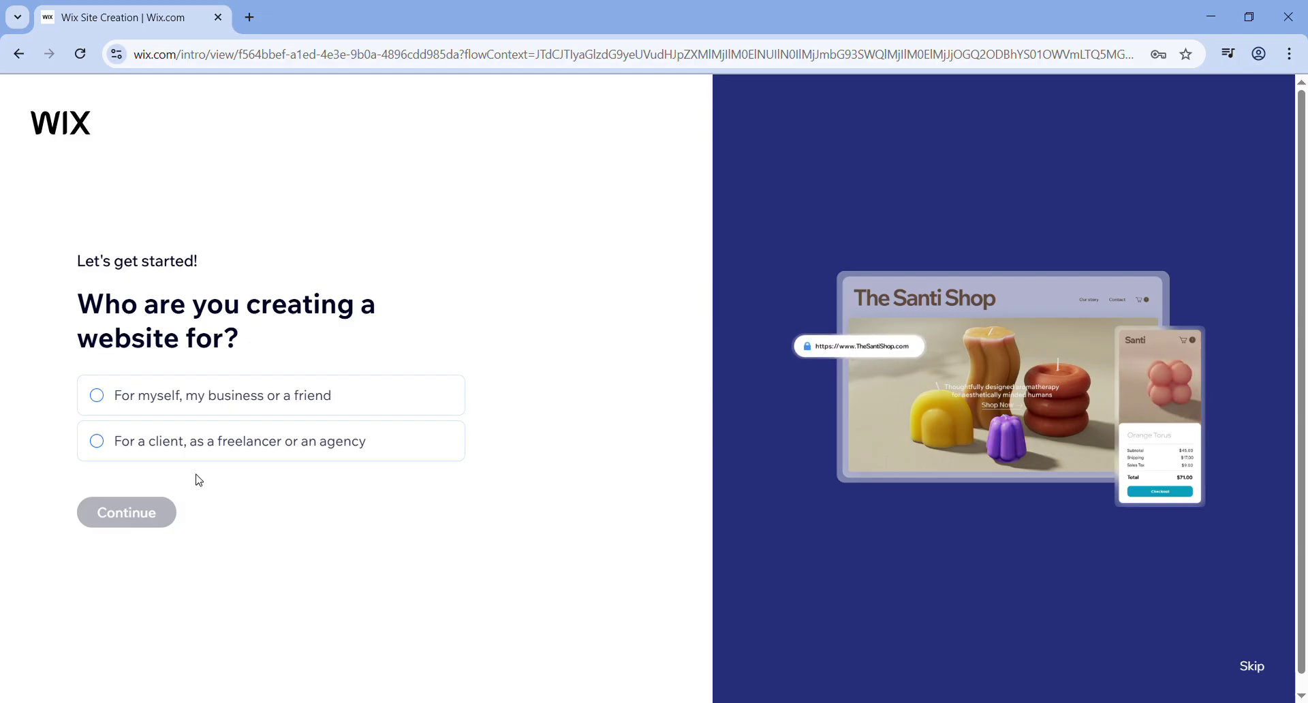
- Skip the intro questionnaire and website-type choice, setting up without the AI chat
left_click(1258, 670)
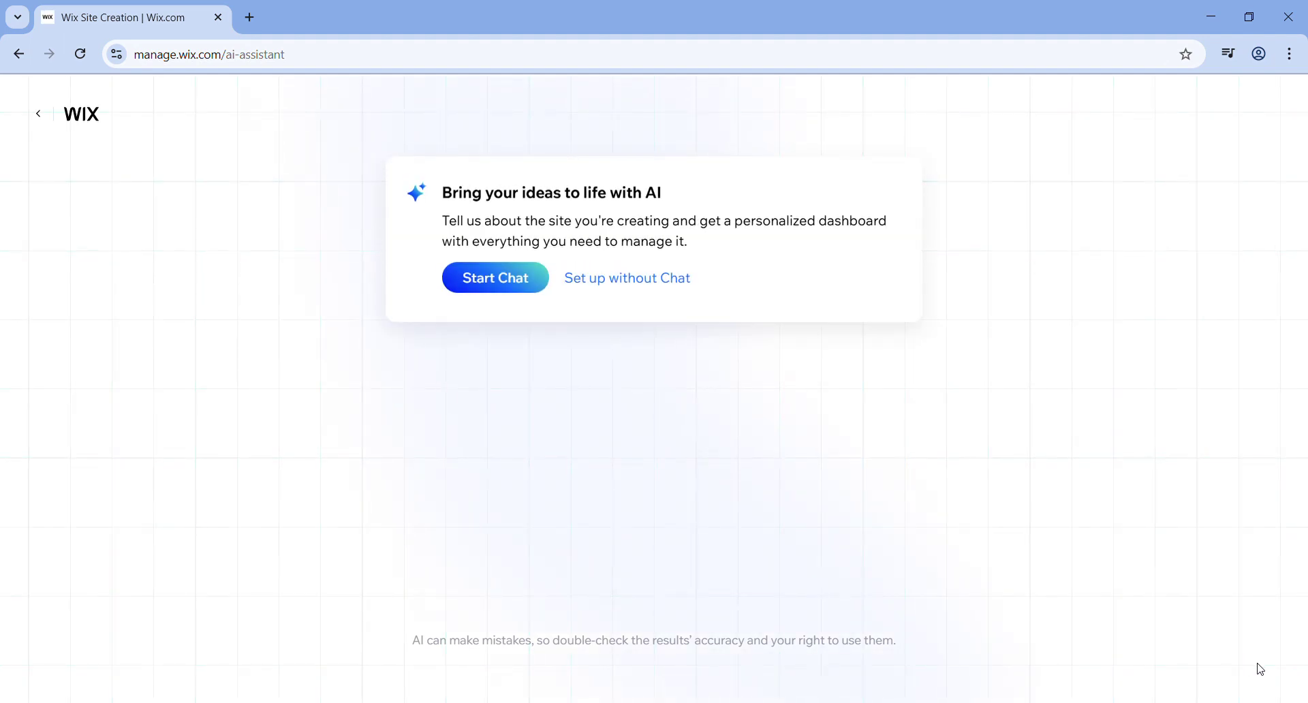
left_click(687, 285)
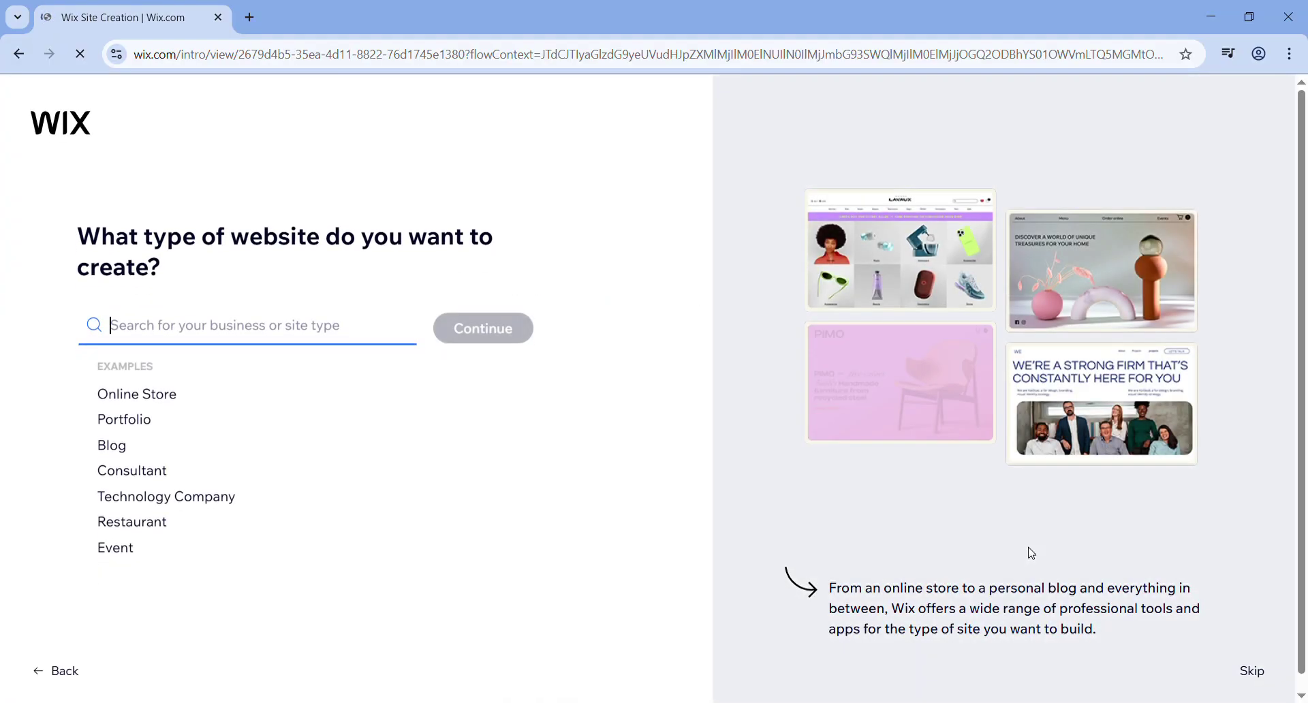
left_click(1258, 686)
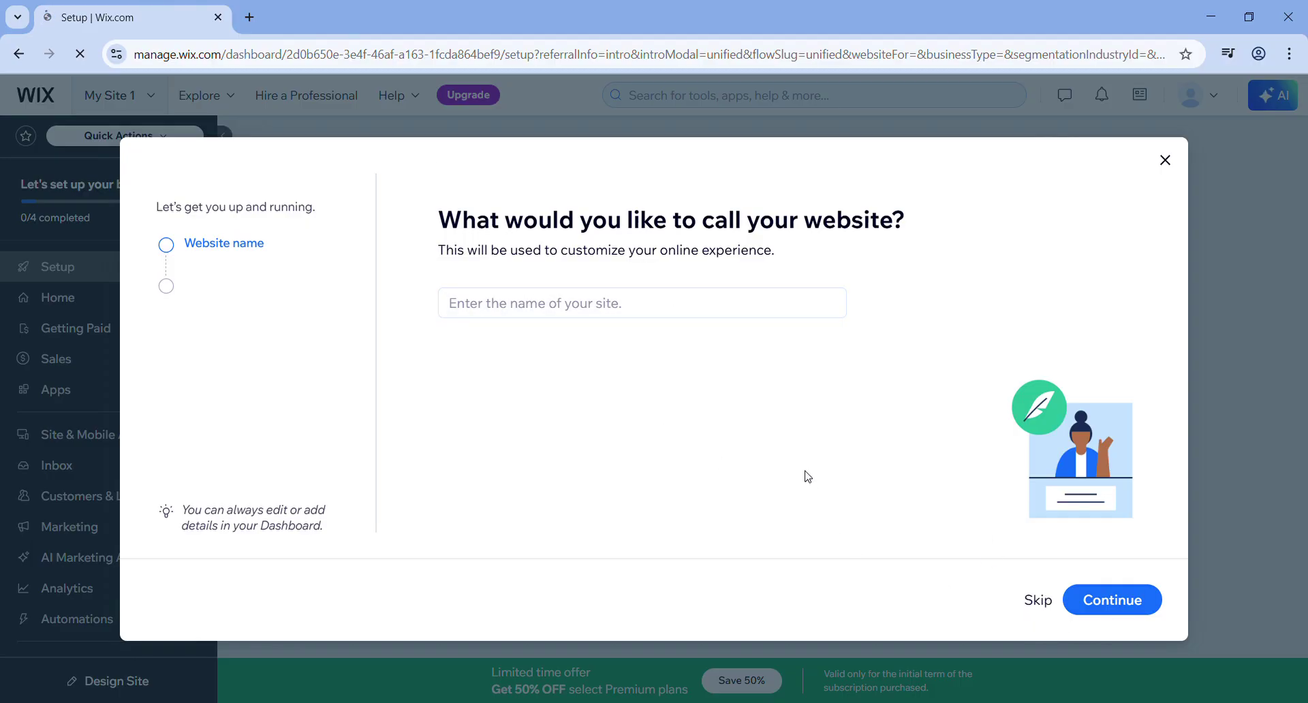
- Name the website with the student's full name and student ID
left_click(639, 303)
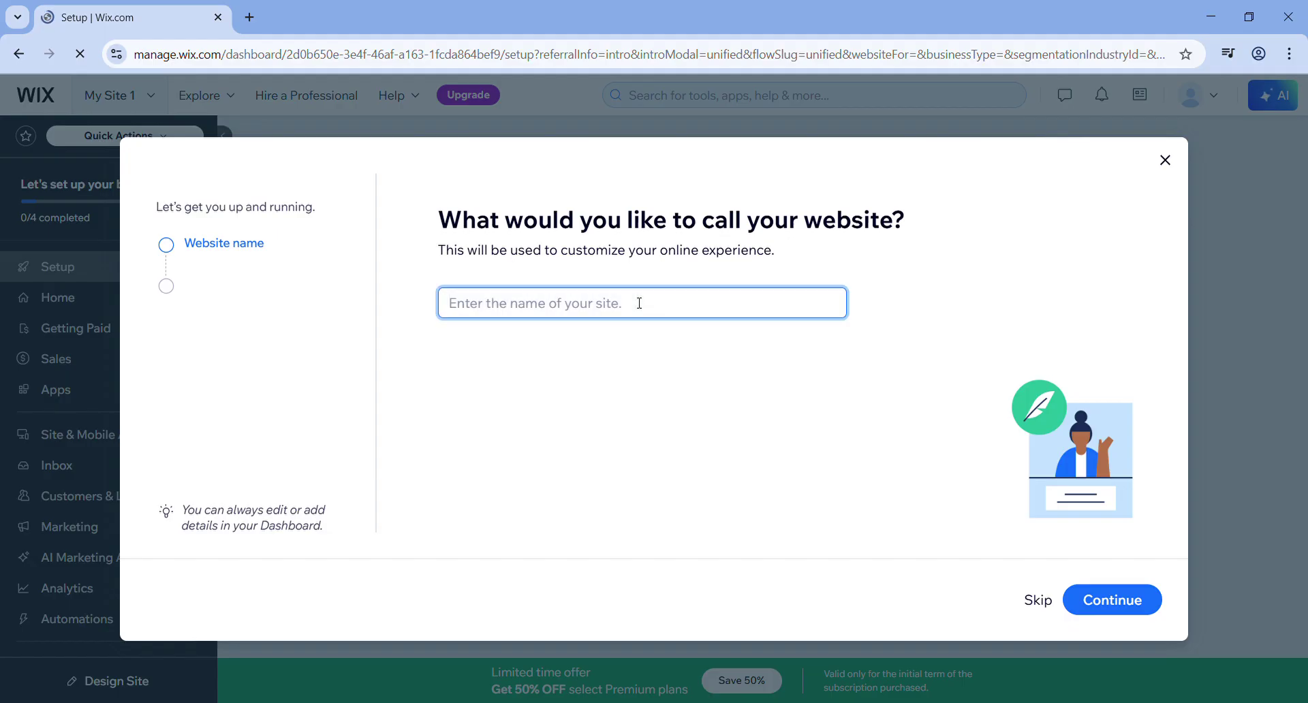
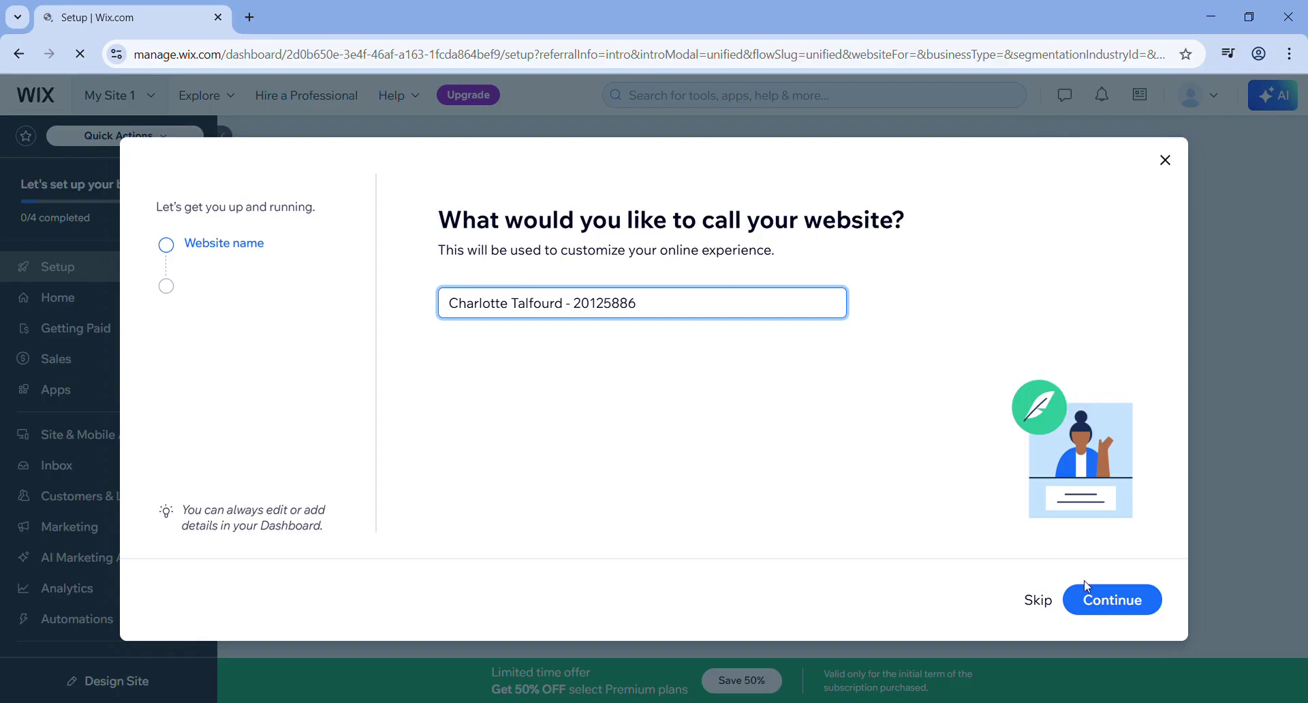
left_click(1111, 600)
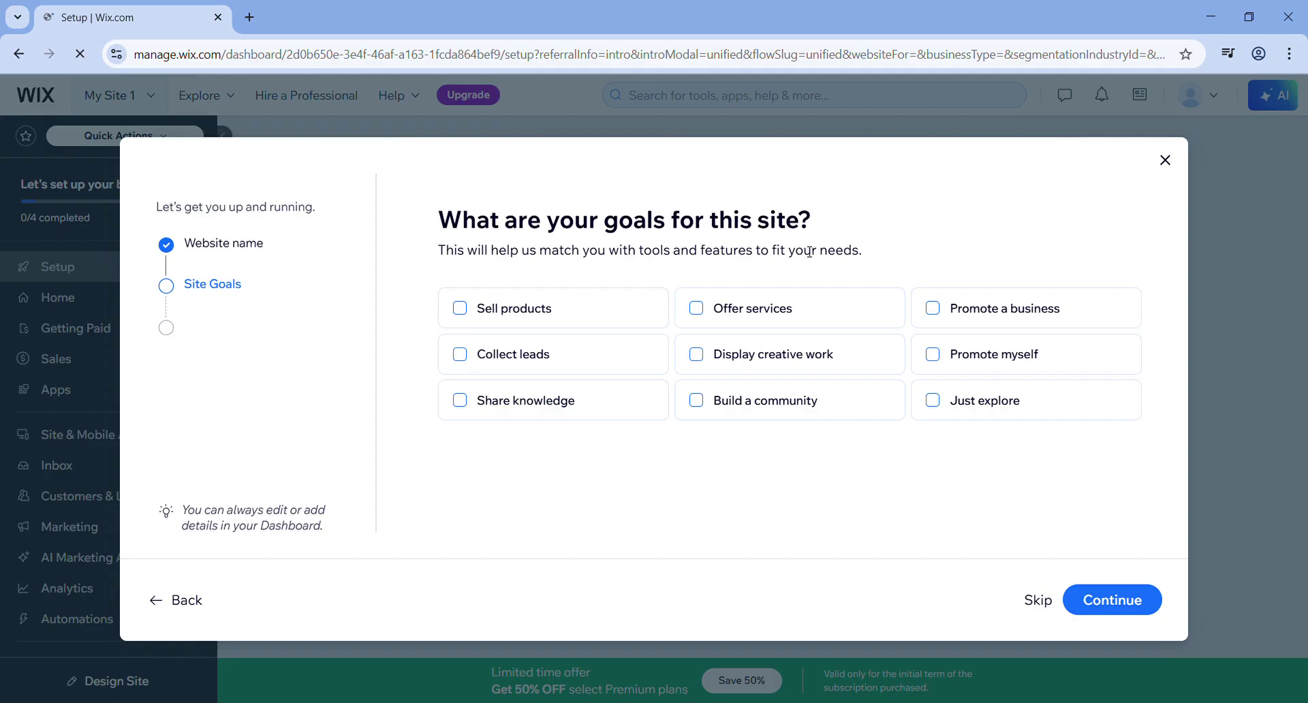
- Skip the goals and apps steps and continue to the dashboard
left_click(1026, 603)
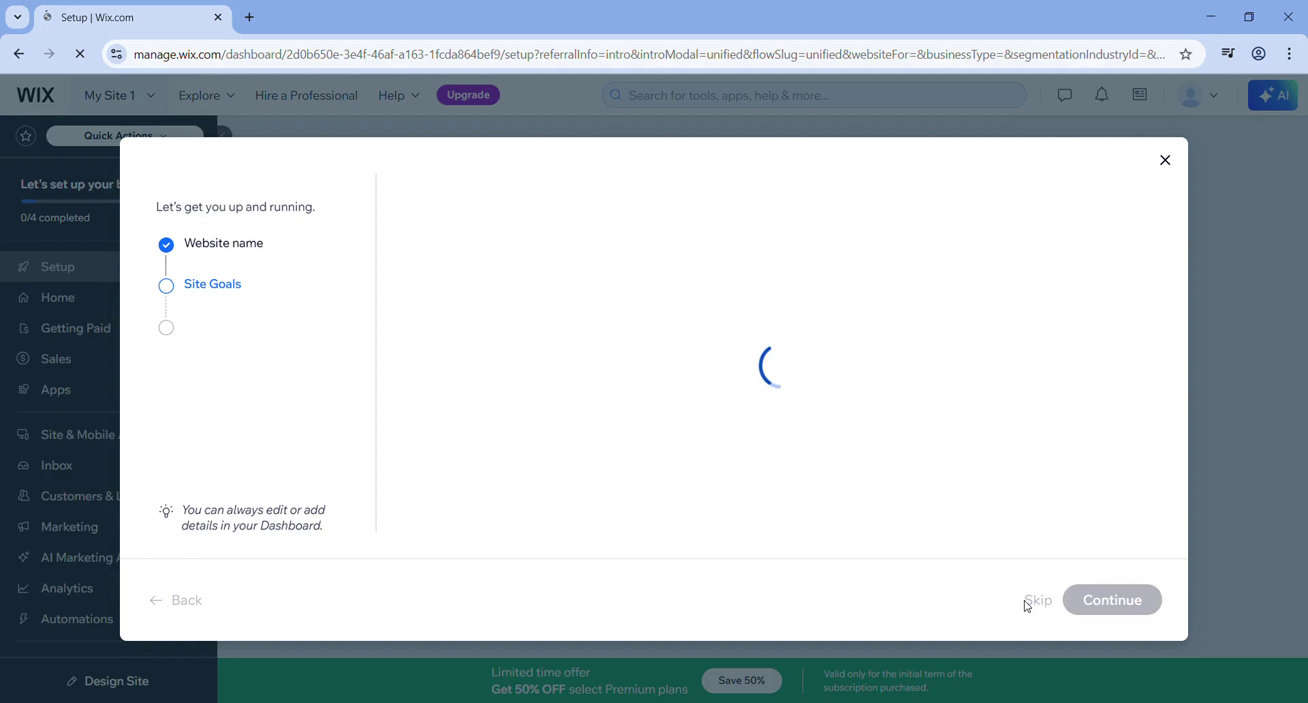
left_click(1045, 605)
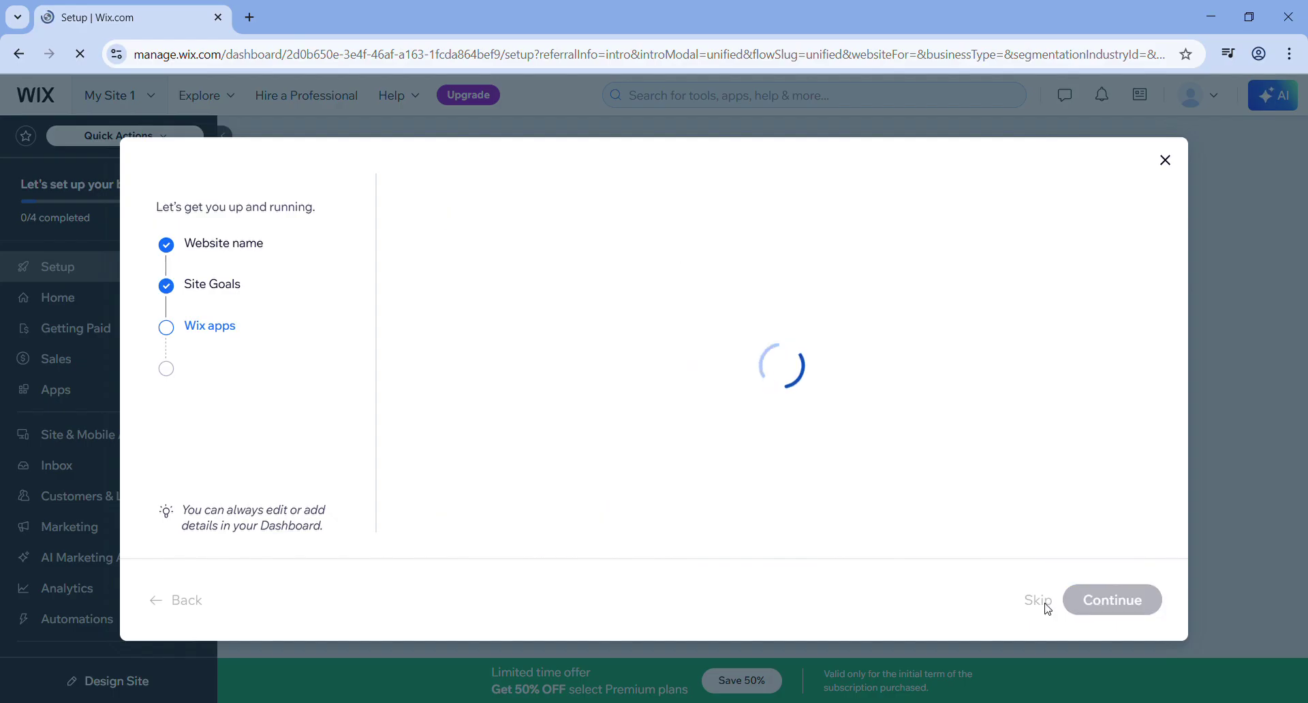
left_click(700, 427)
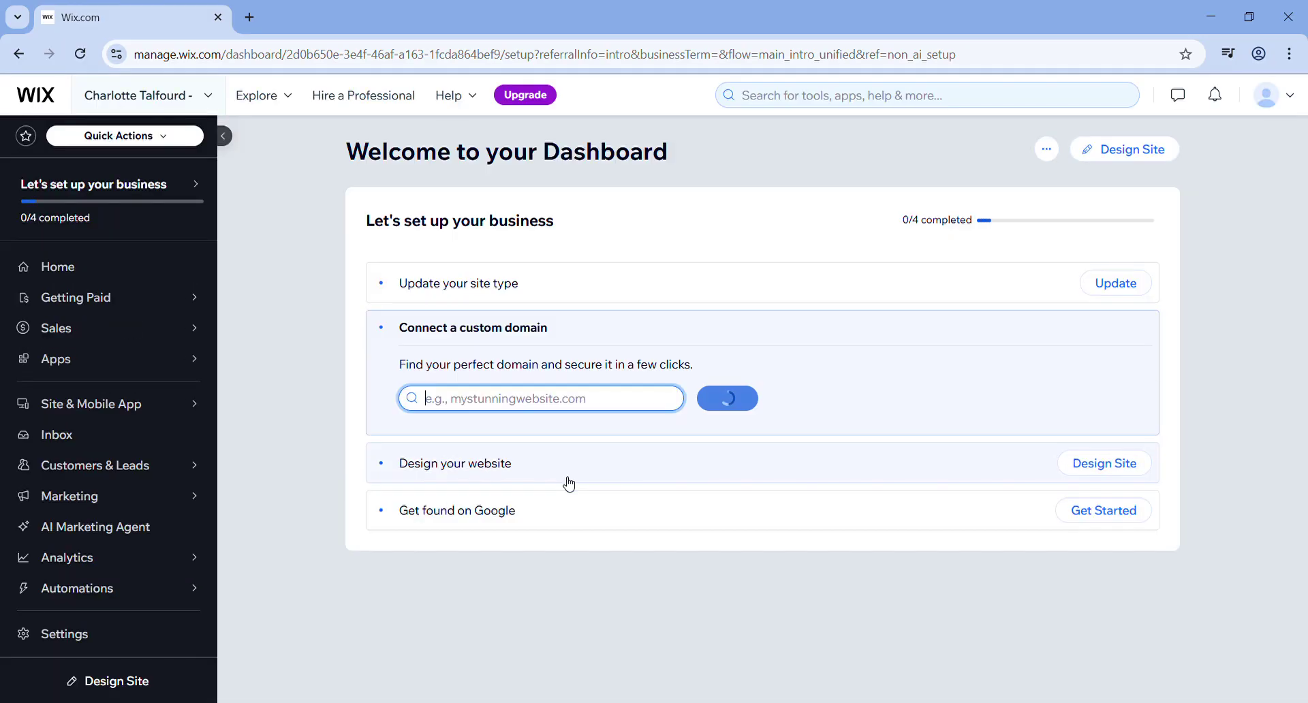
- Begin designing the site and choose to customize a template
left_click_drag(569, 484, 239, 148)
left_click(273, 166)
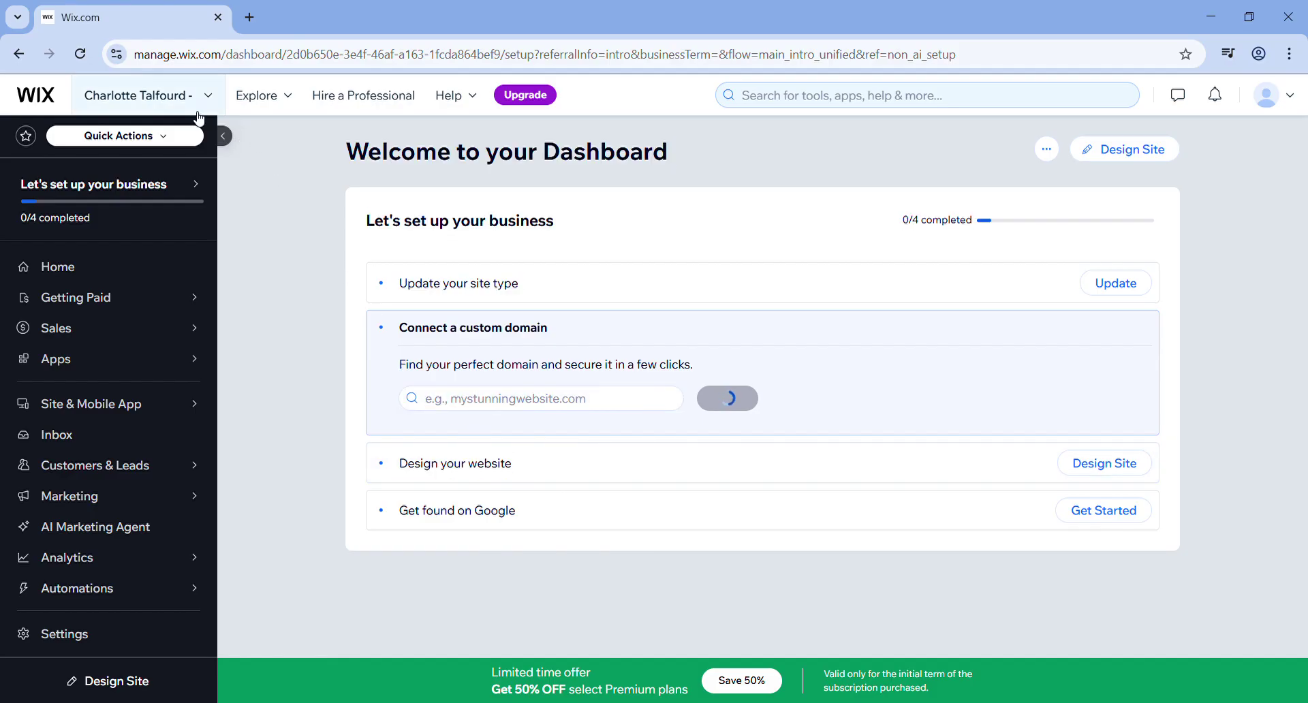
left_click(197, 108)
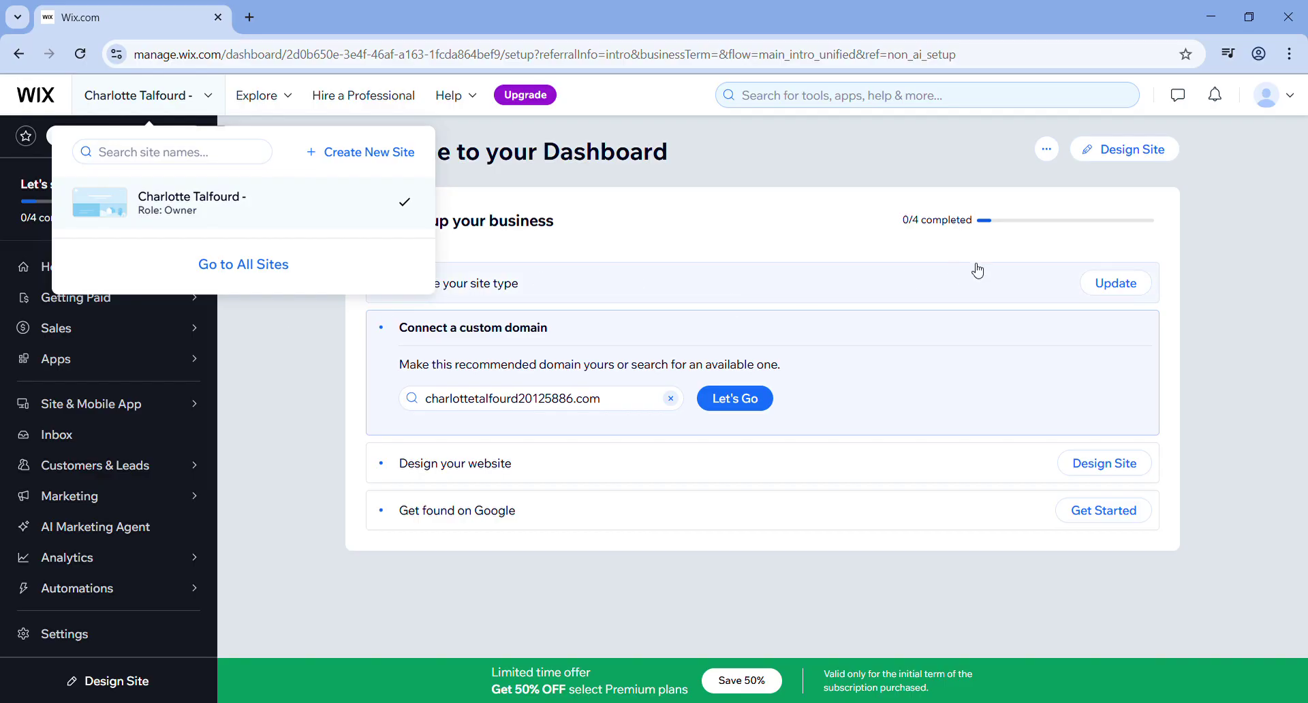
left_click(1120, 158)
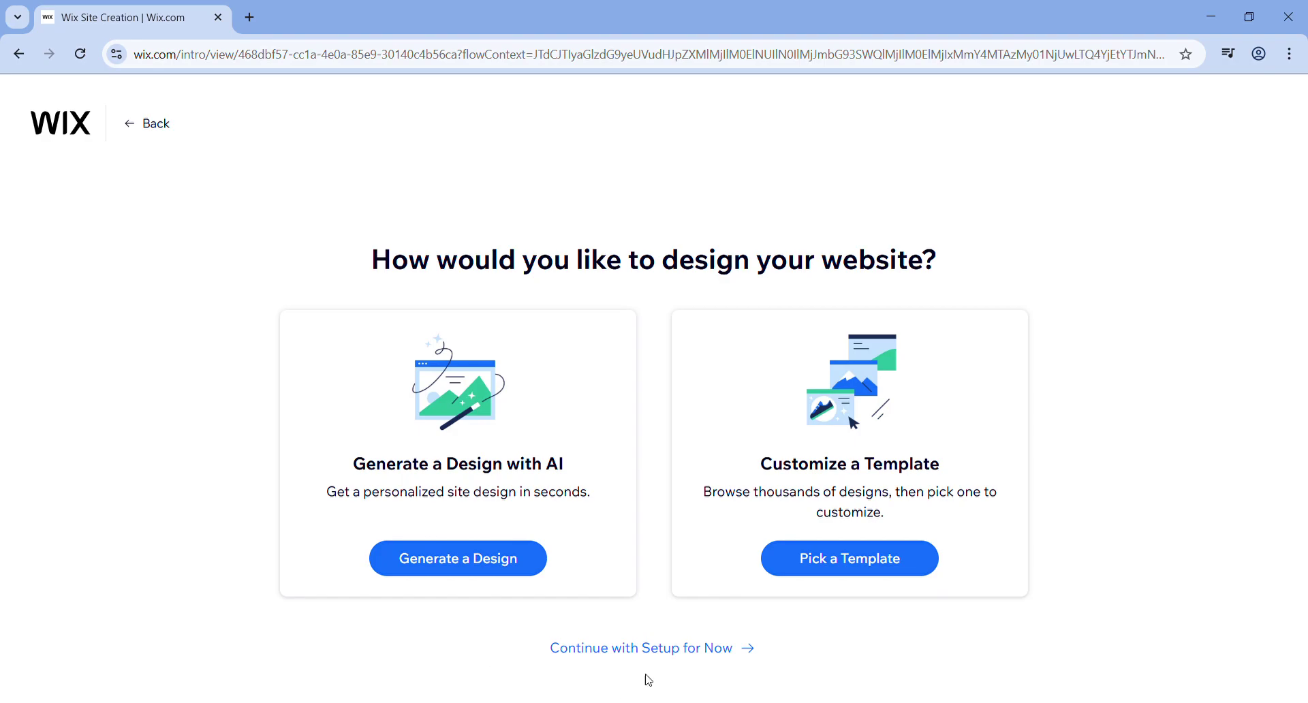
left_click(671, 654)
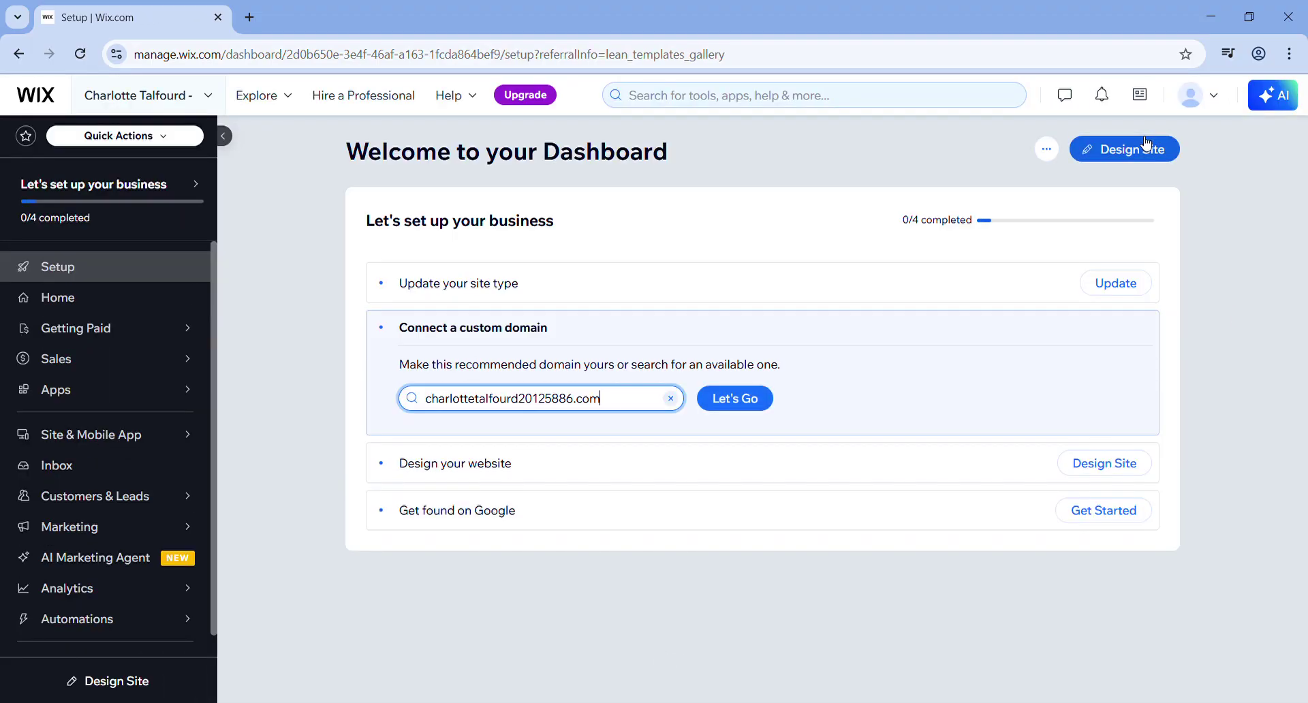
left_click(1146, 150)
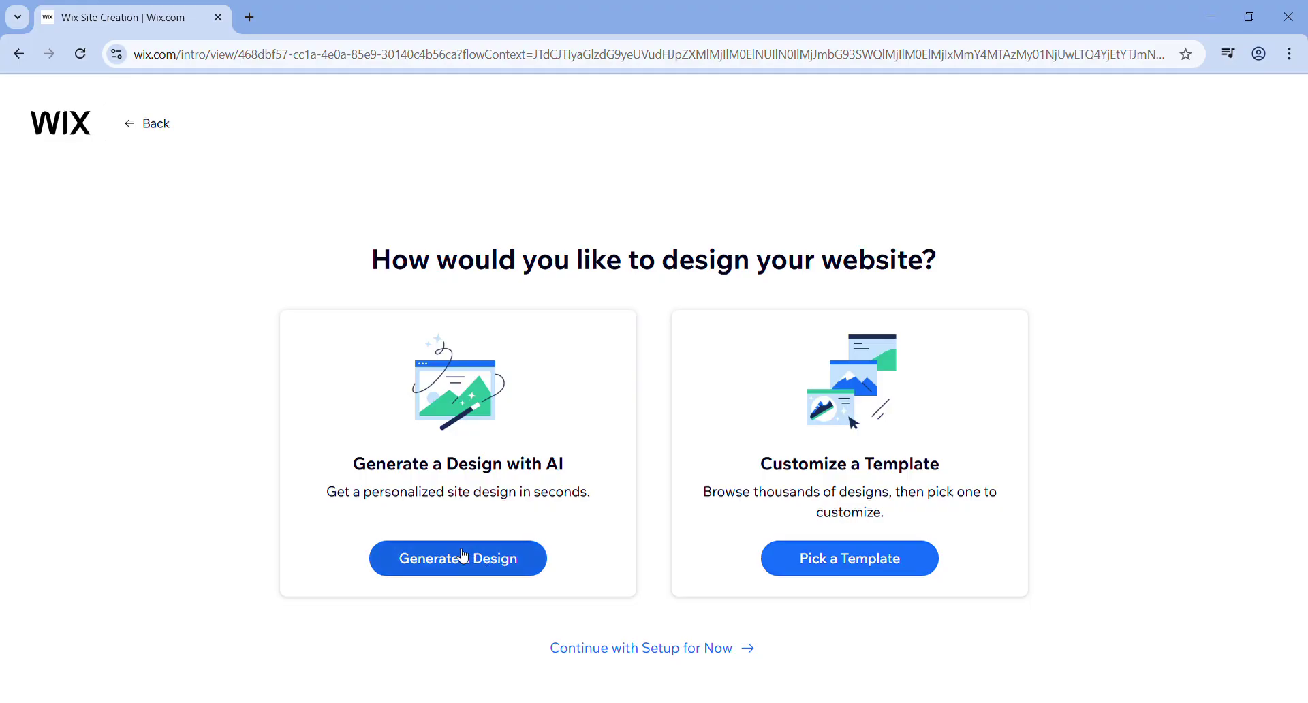
left_click(851, 577)
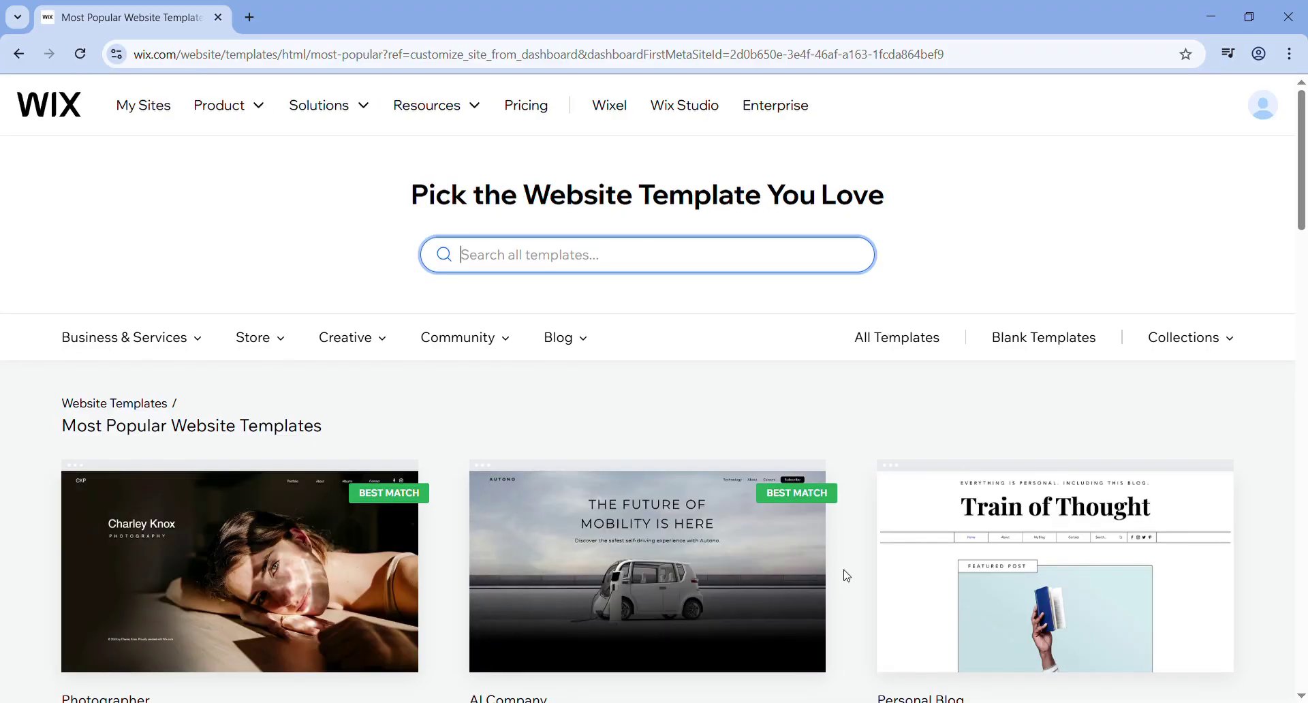
- Filter the gallery to Blank Templates and open Start from Scratch for editing
mouse_move(618, 540)
scroll(710, 454, "down", 1)
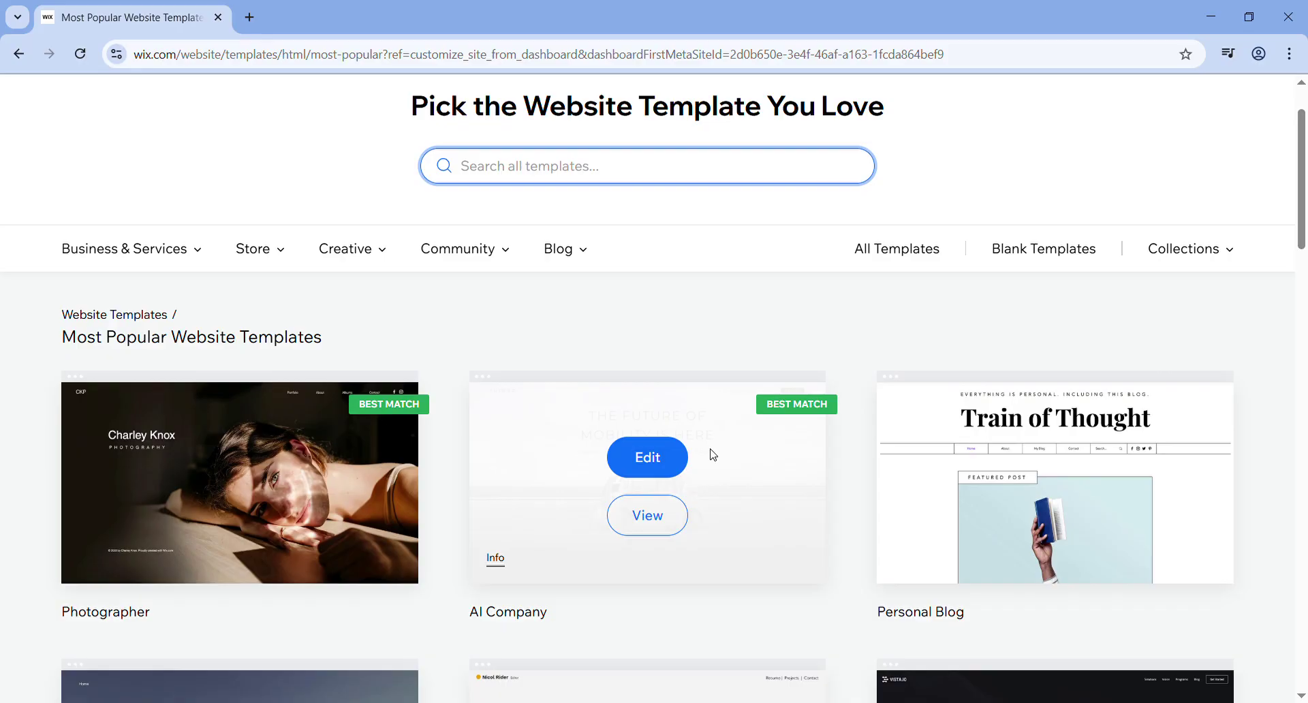
scroll(710, 454, "up", 1)
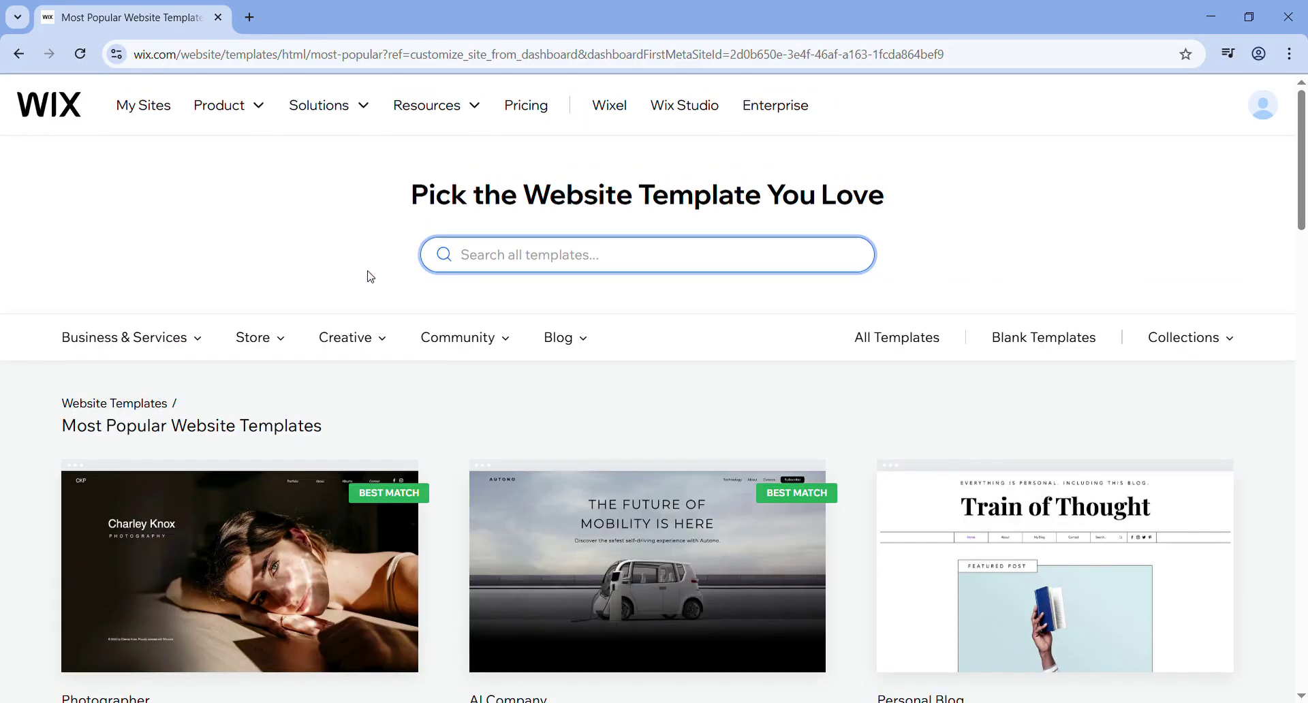
scroll(654, 399, "down", 2)
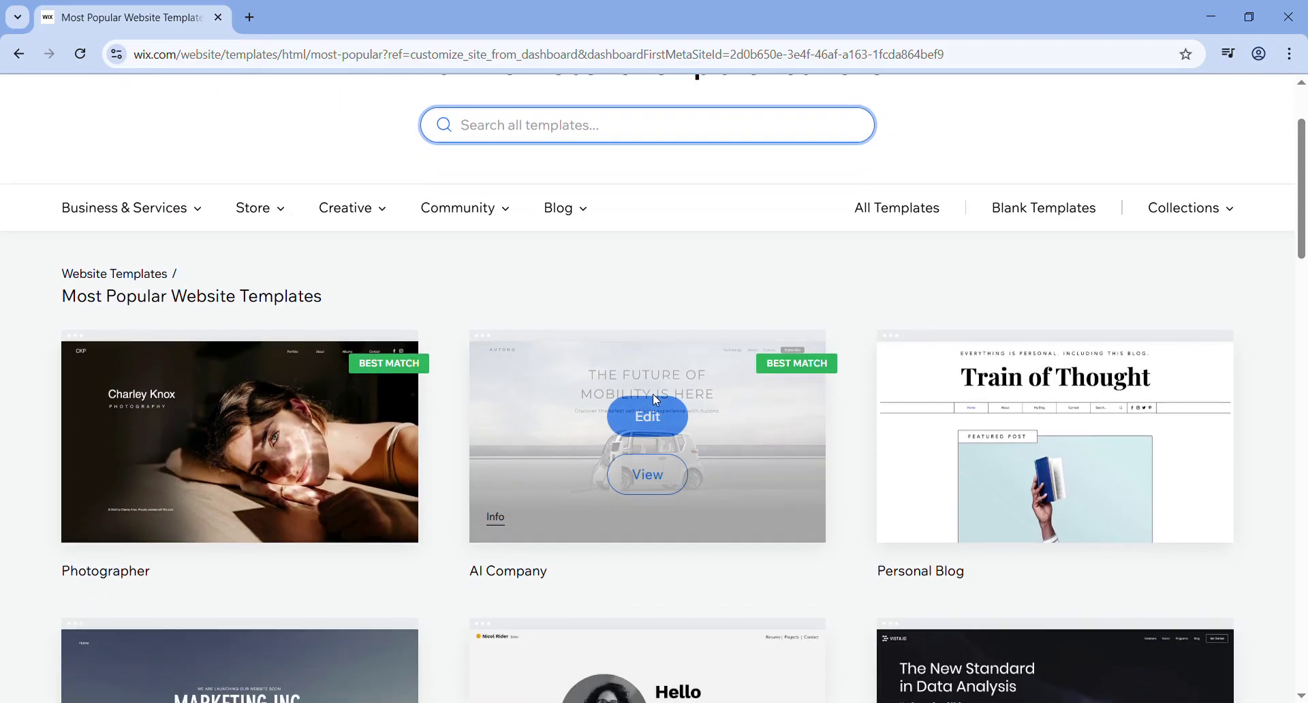
left_click(1061, 227)
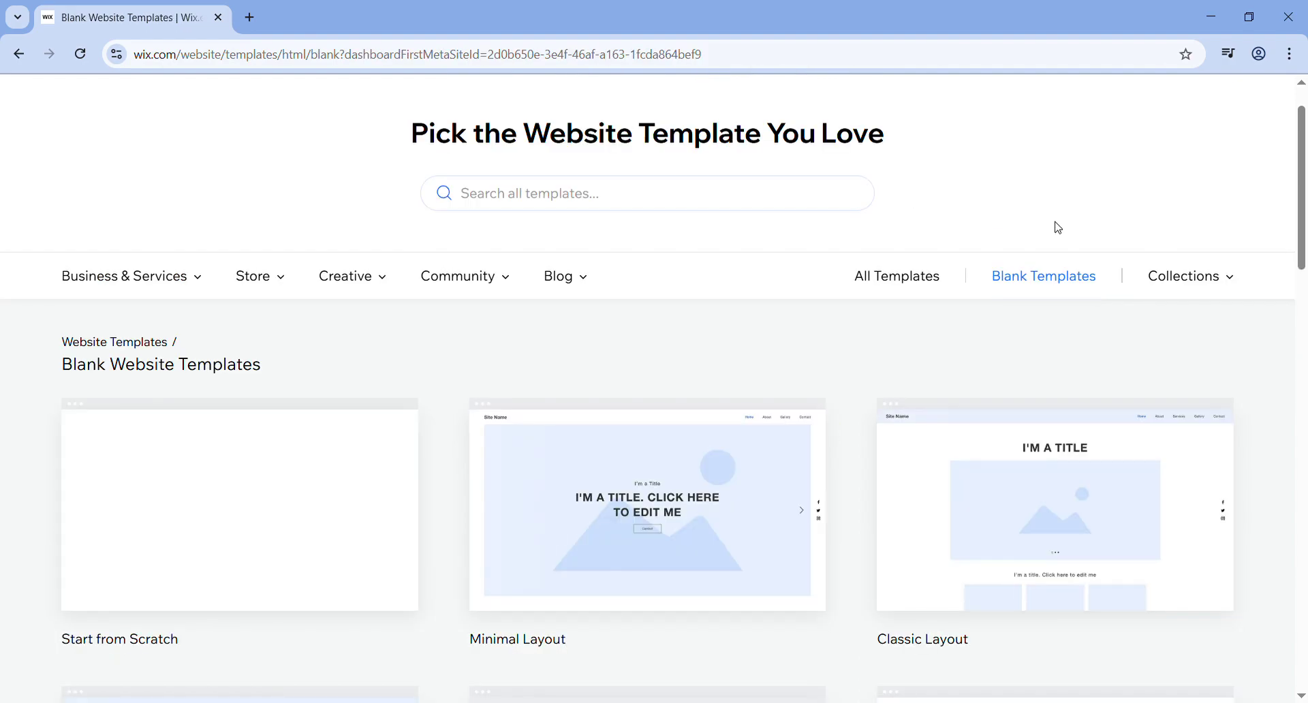
scroll(182, 548, "down", 1)
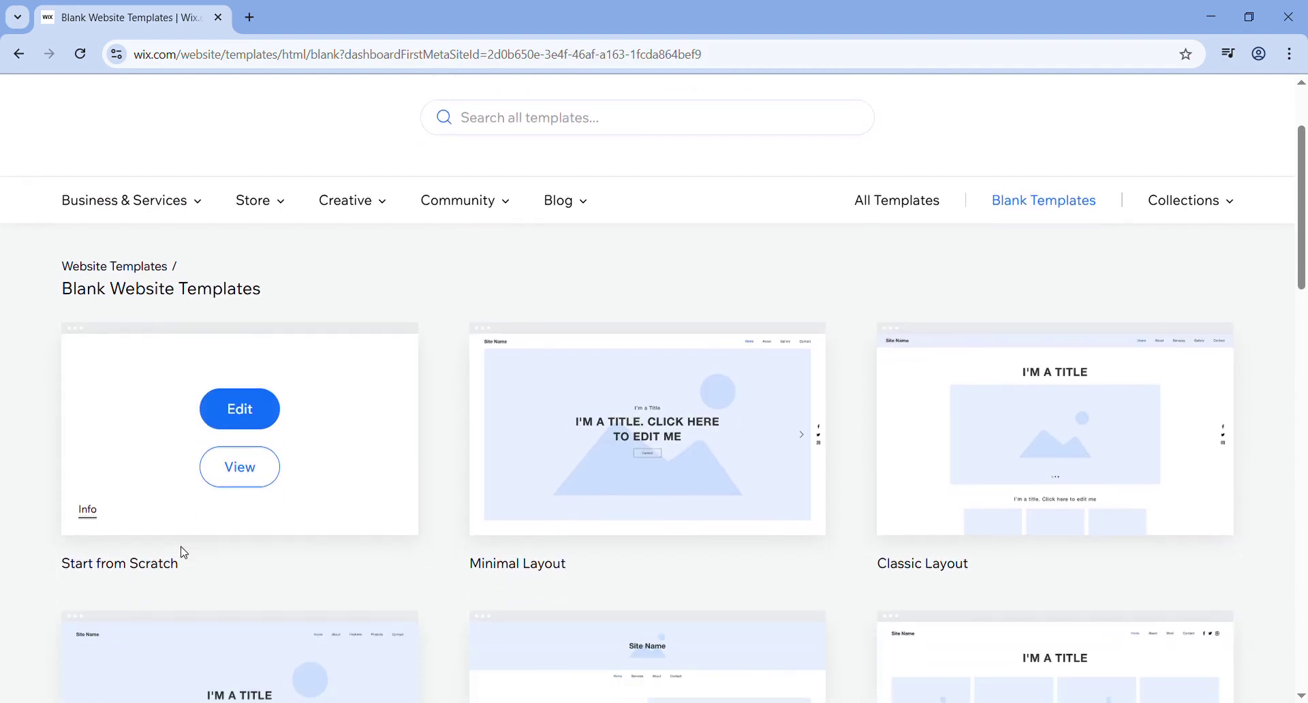
mouse_move(198, 516)
scroll(208, 501, "down", 1)
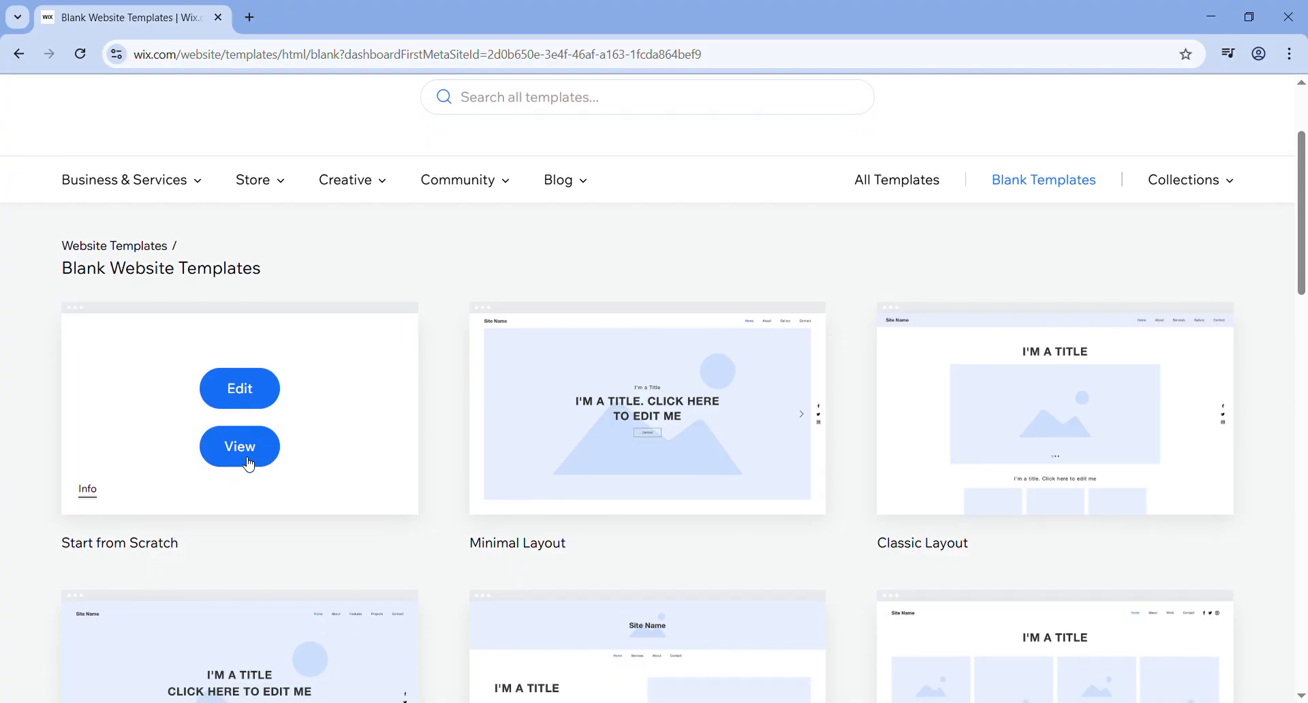
left_click(232, 387)
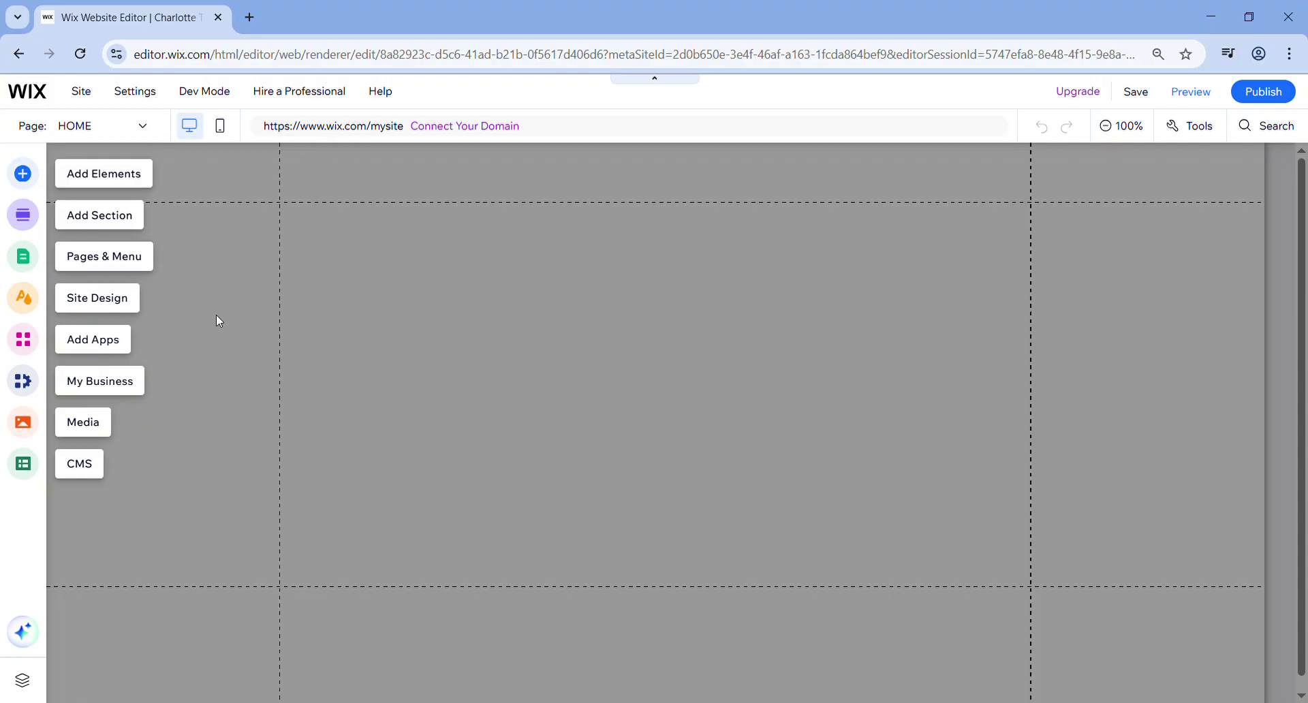
- Check the site's page list, then enlarge the header to about 410 px tall
left_click(131, 133)
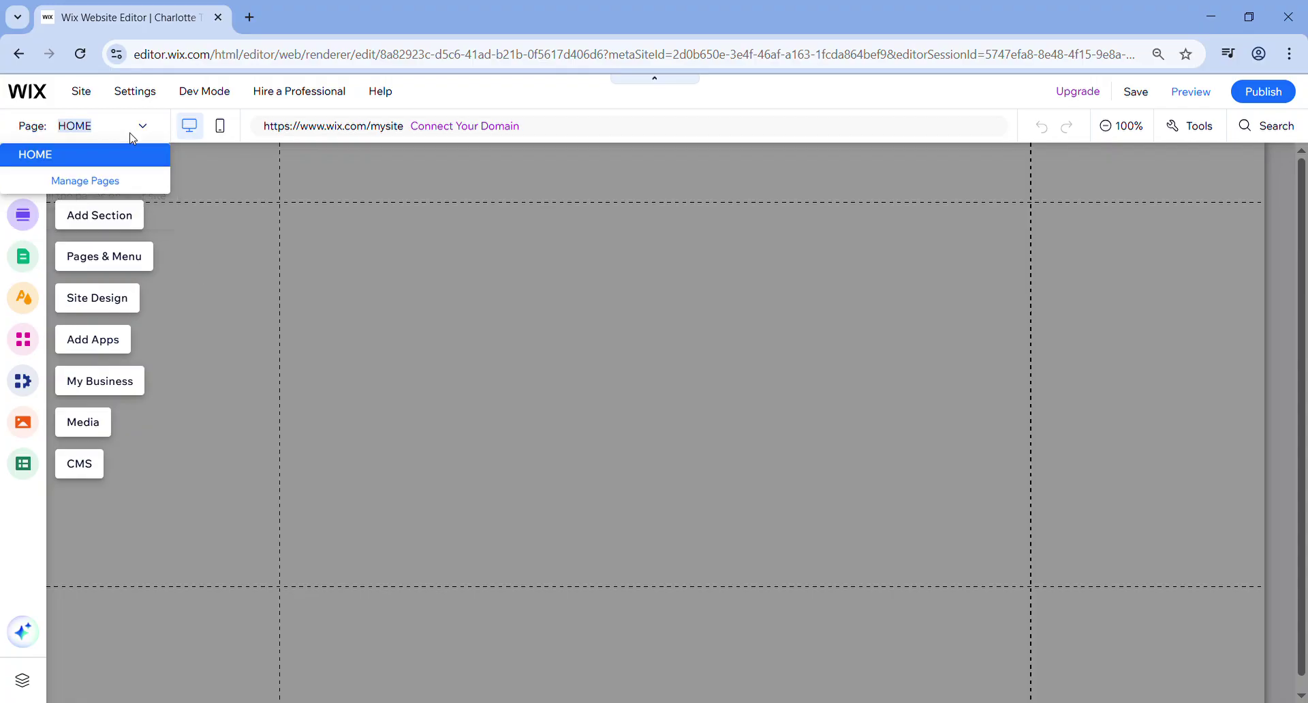
left_click(109, 180)
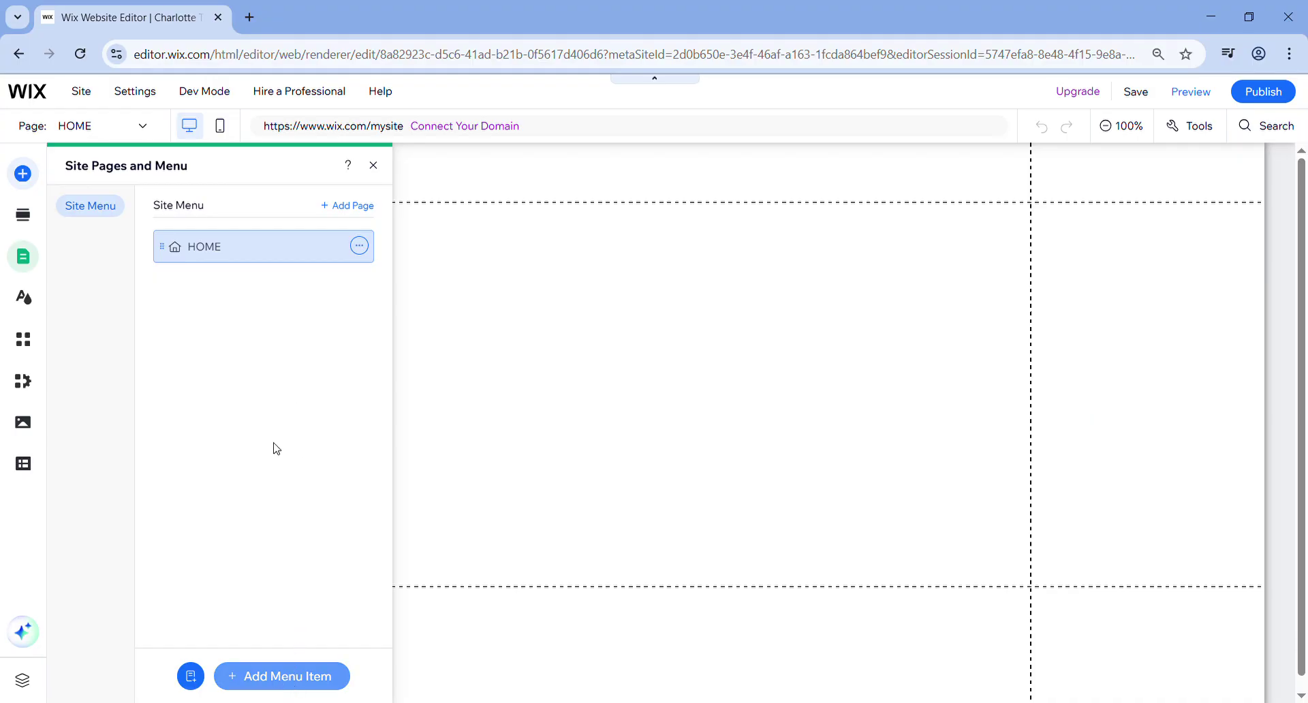
left_click(741, 378)
left_click(741, 378)
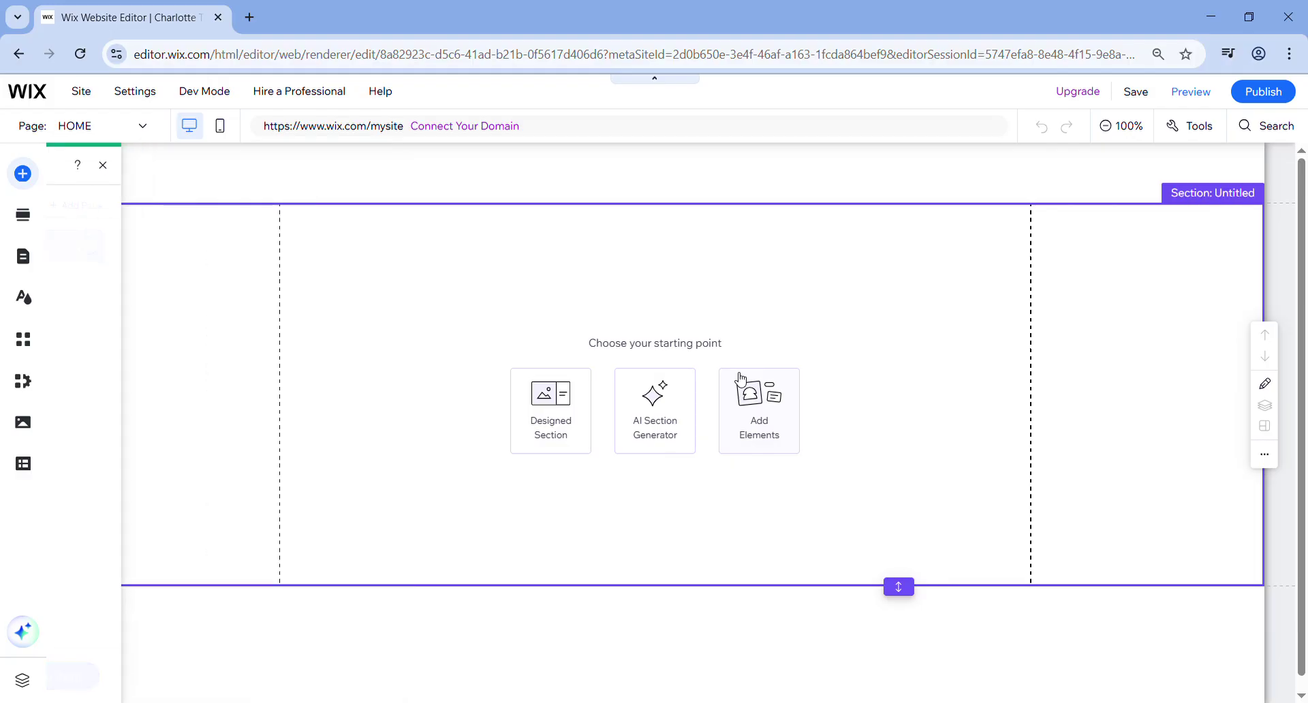
left_click(722, 277)
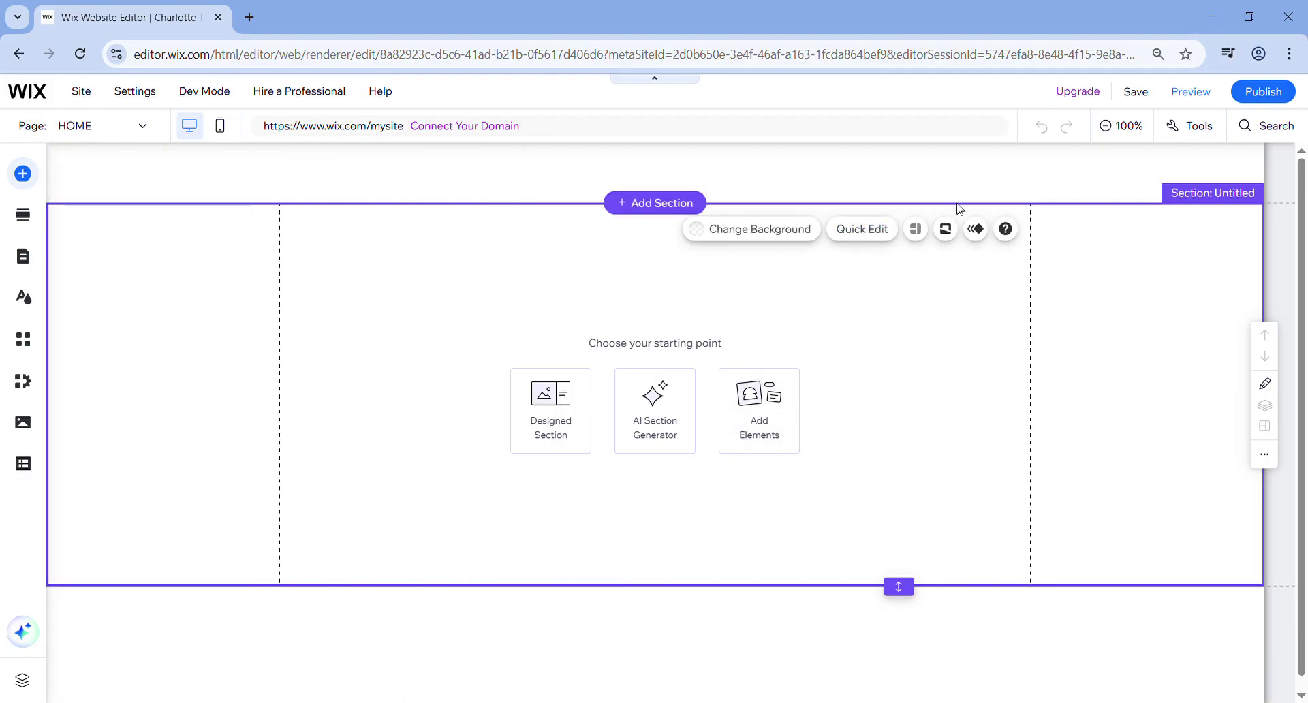
left_click(908, 216)
left_click_drag(908, 217, 905, 282)
- Add a horizontal themed menu to the header, lower it, and adjust the header height
left_click(893, 501)
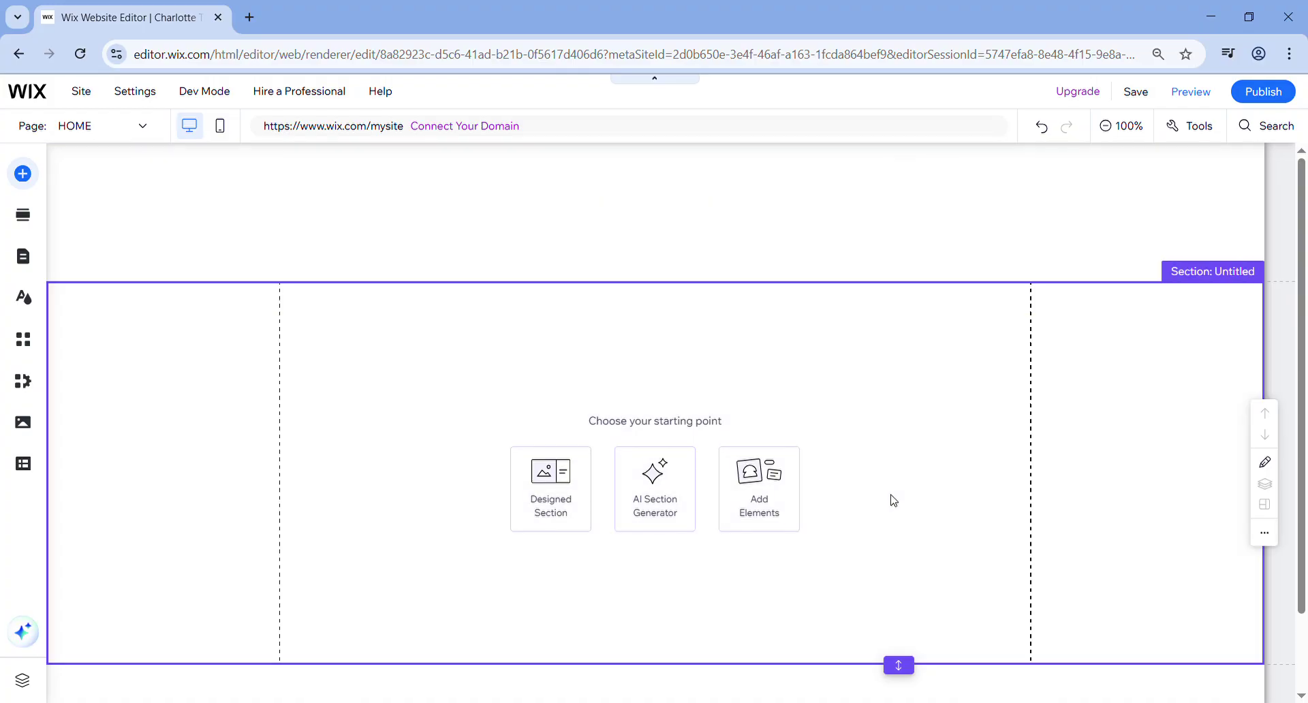
left_click(374, 216)
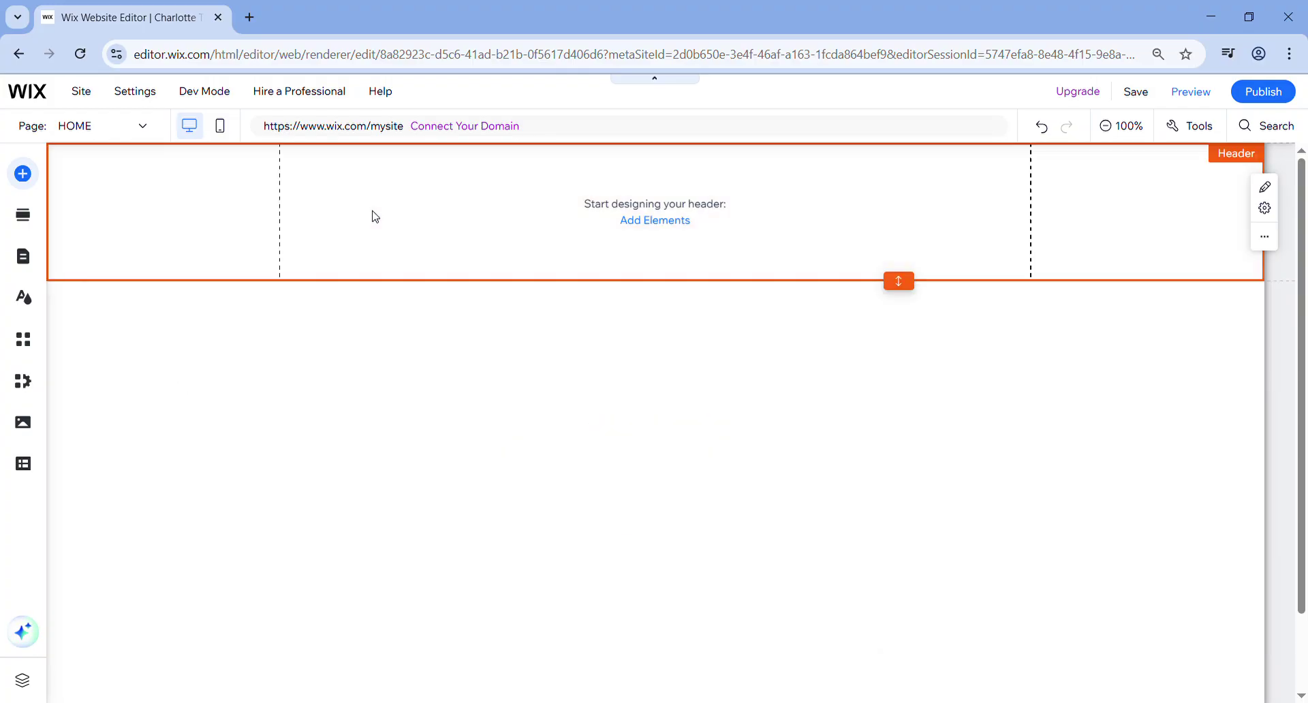
left_click(23, 175)
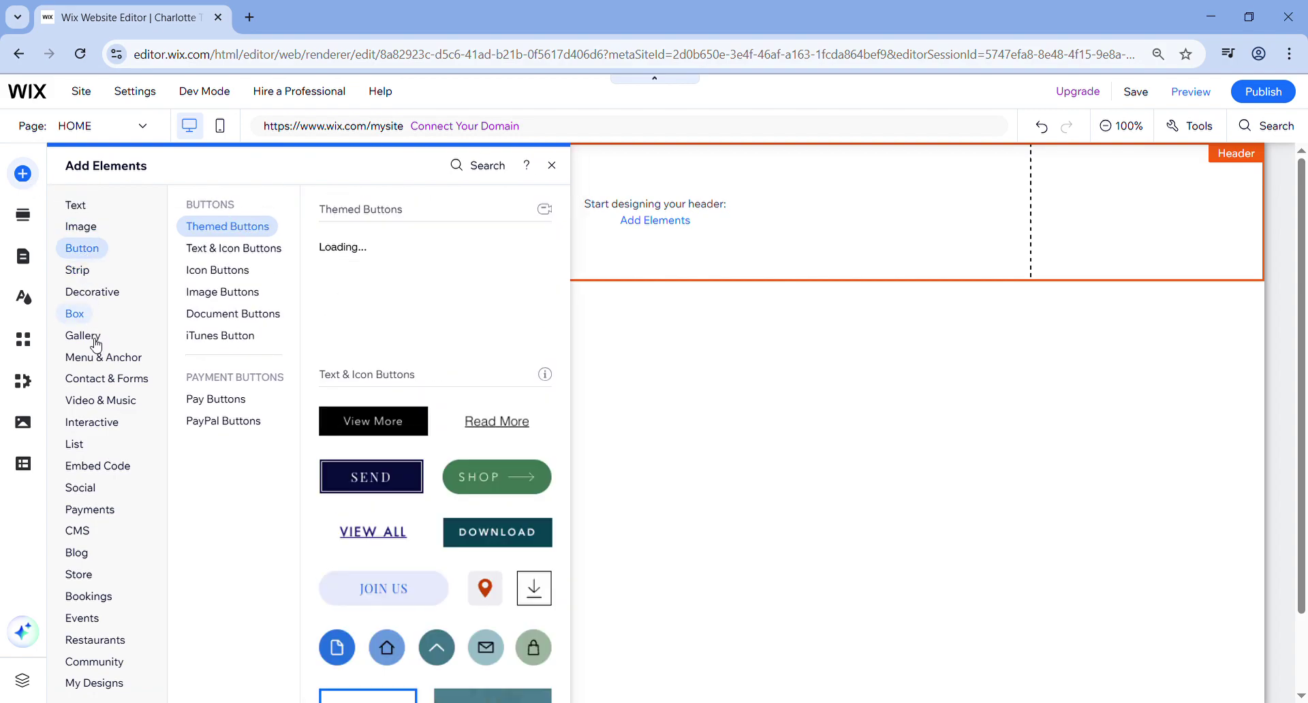
mouse_move(100, 366)
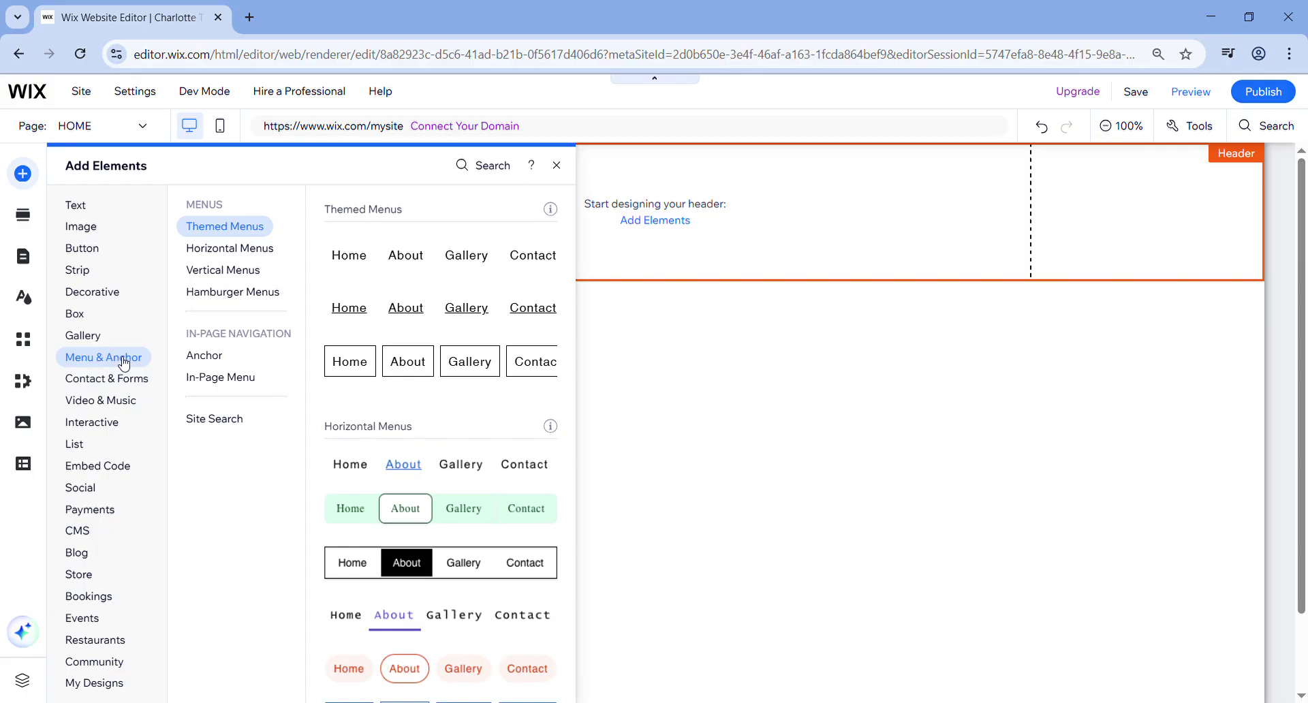
left_click(434, 257)
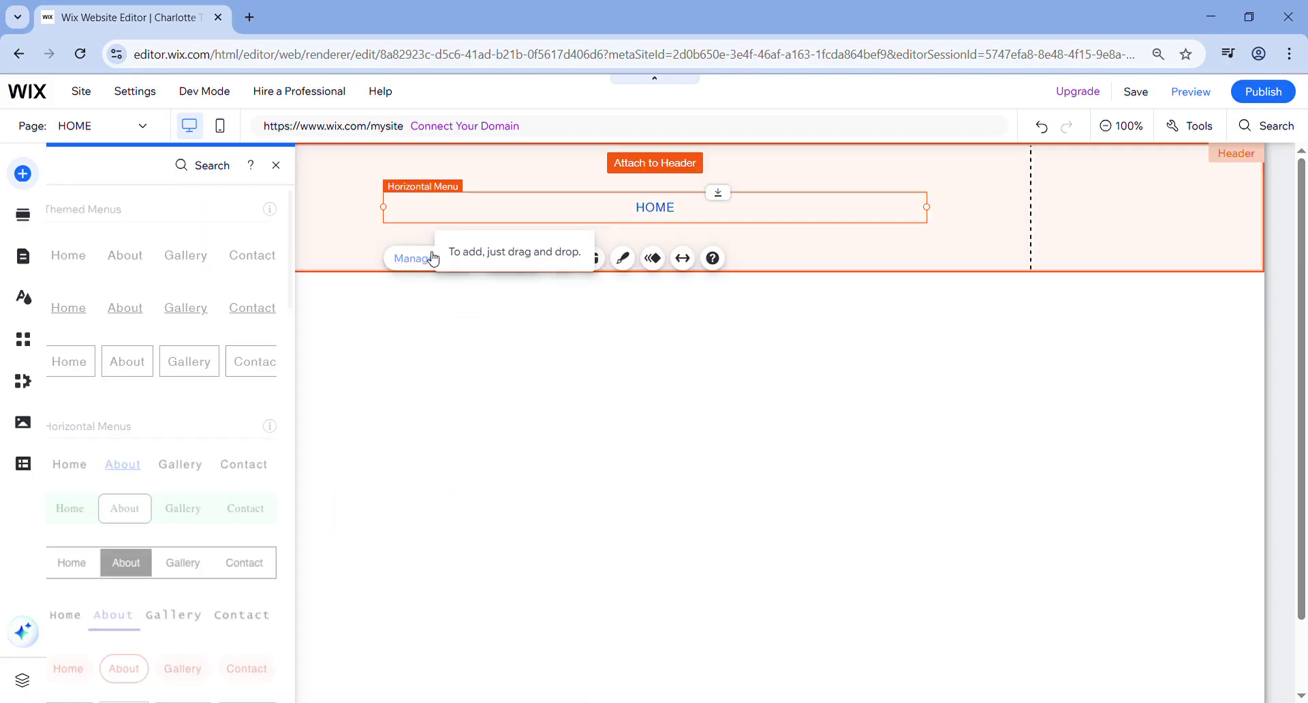
left_click_drag(671, 203, 666, 240)
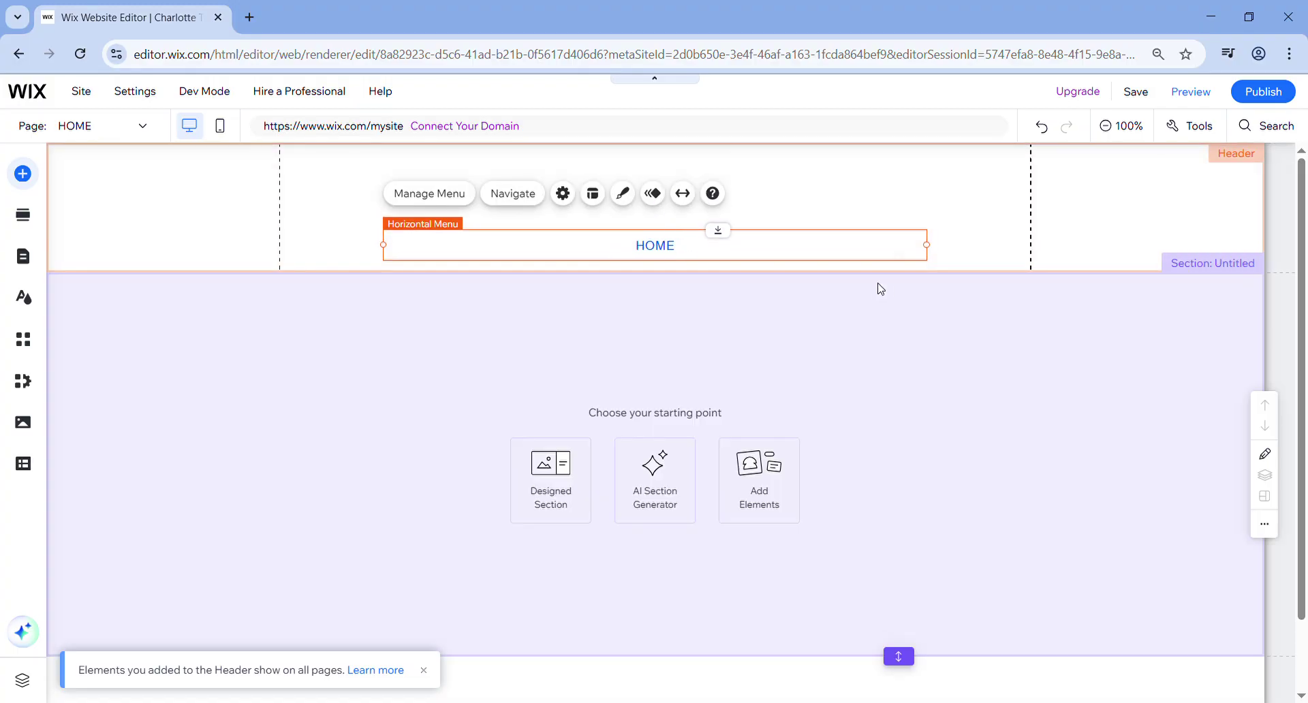
left_click(902, 283)
mouse_move(906, 289)
left_mouse_down()
mouse_move(907, 305)
mouse_move(906, 291)
left_mouse_up()
left_click(306, 339)
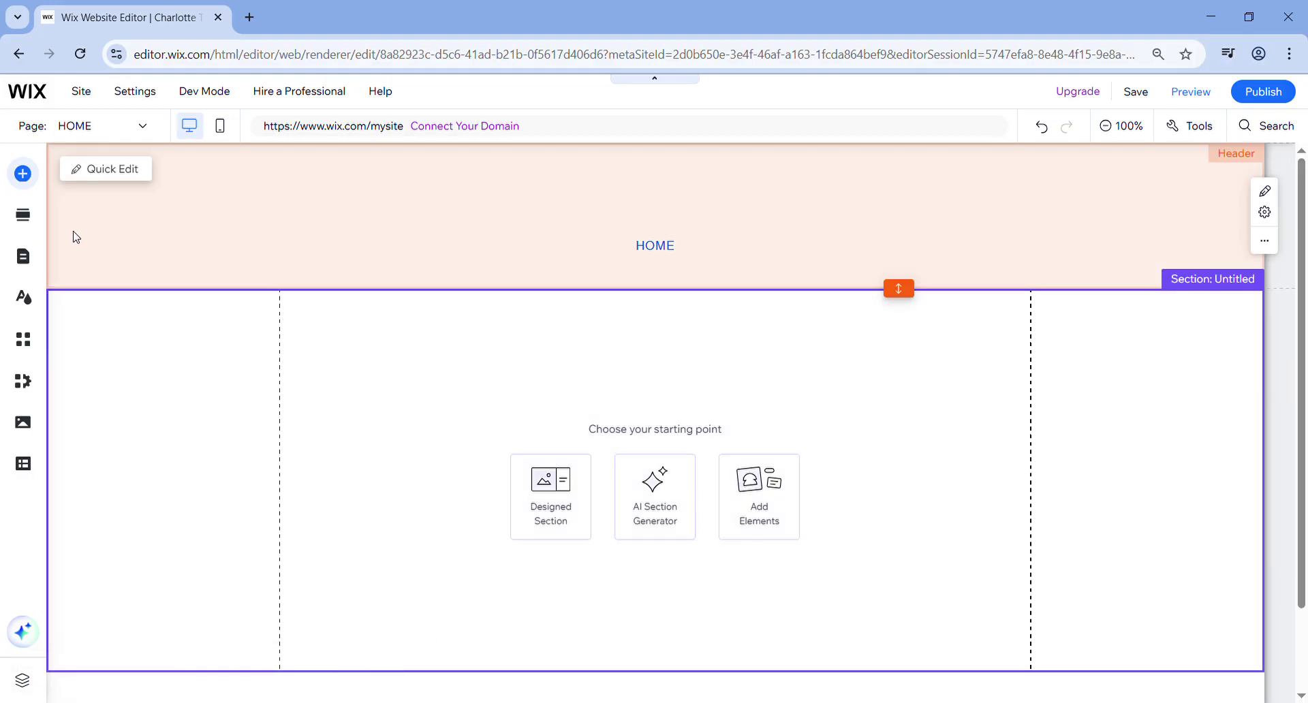
- Add a Heading 4 text box and move it up into the header
left_click(22, 173)
left_click(75, 314)
left_click(83, 336)
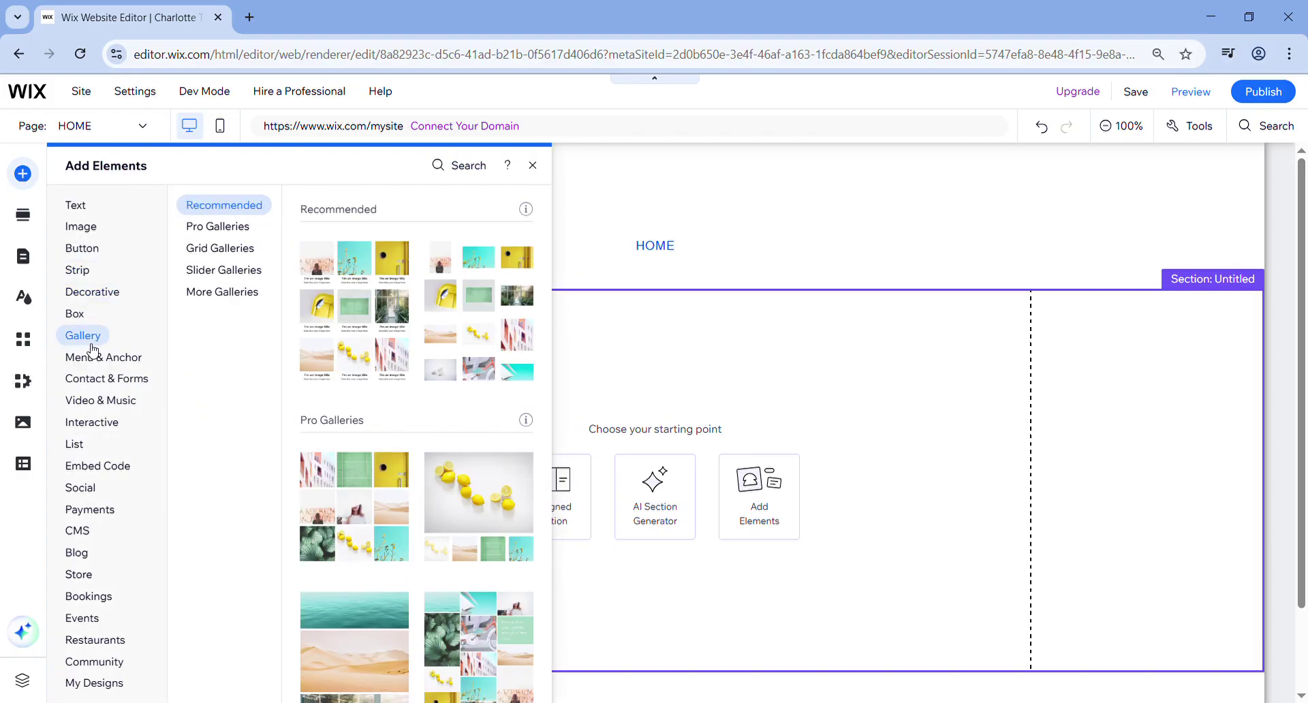
left_click(93, 355)
left_click(87, 226)
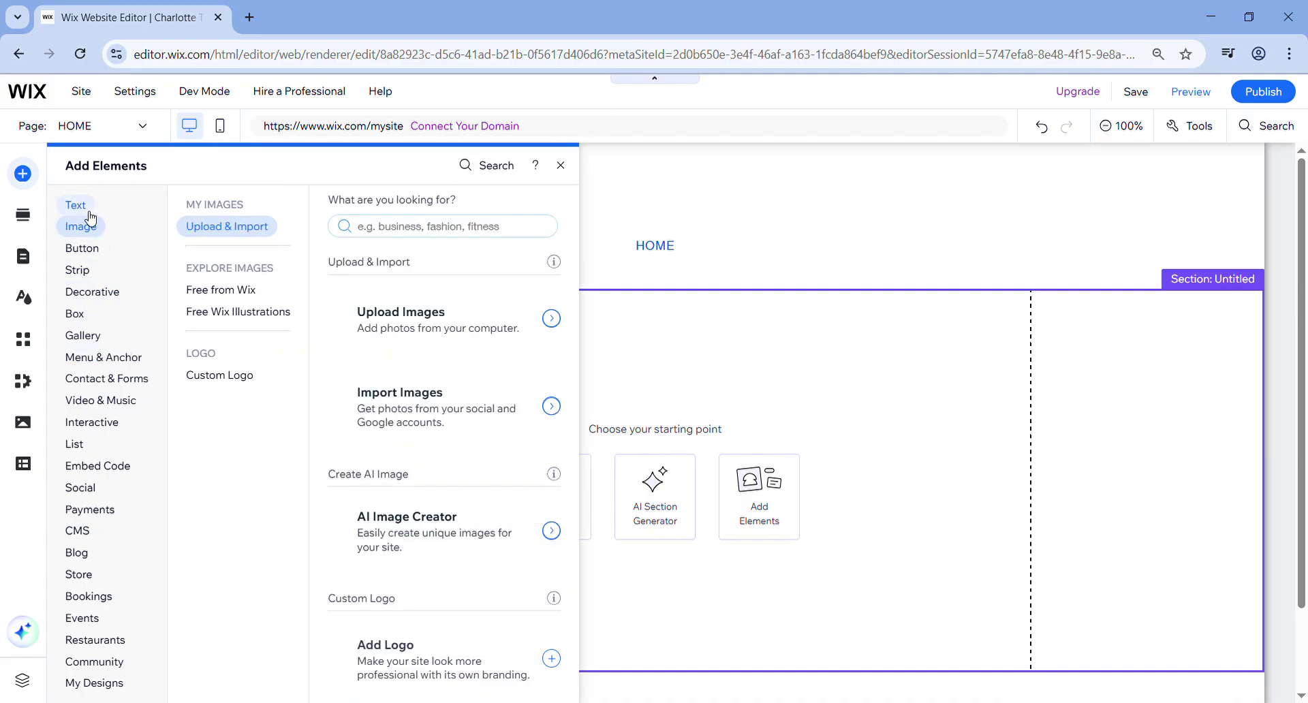
left_click(88, 206)
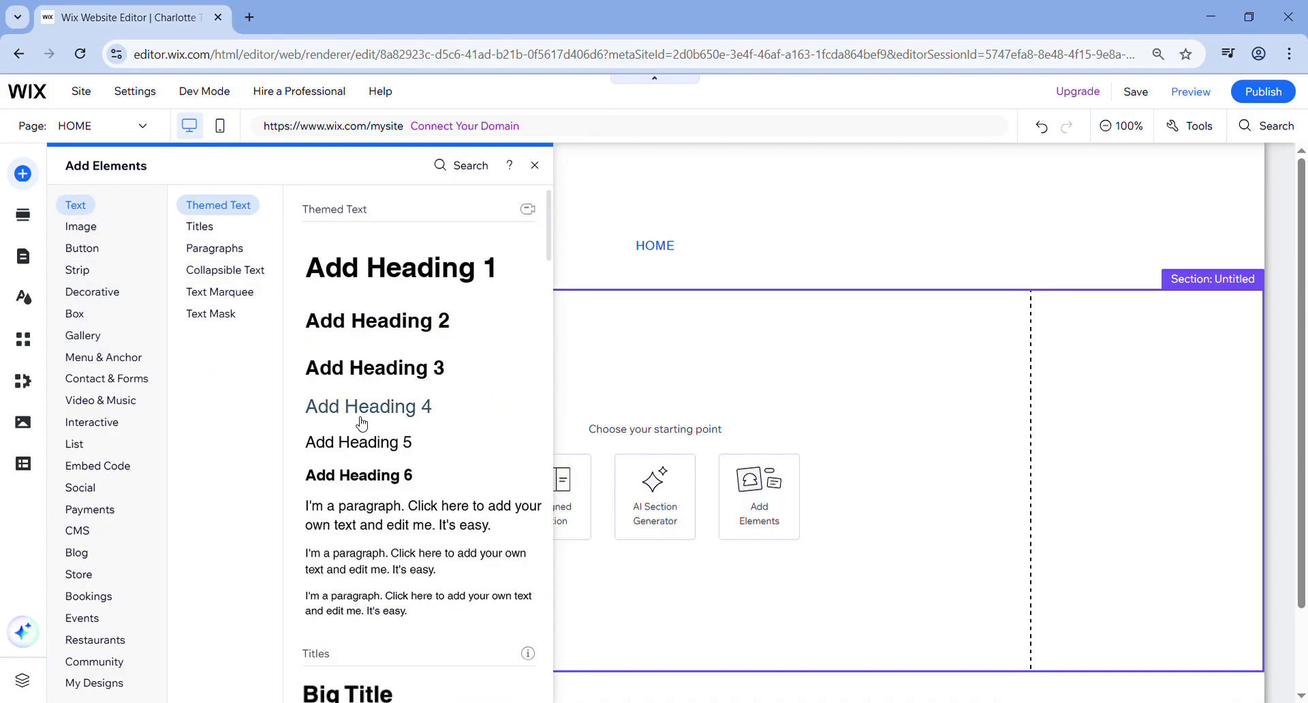
left_click_drag(376, 415, 376, 420)
left_click_drag(680, 494, 701, 202)
left_click(701, 202)
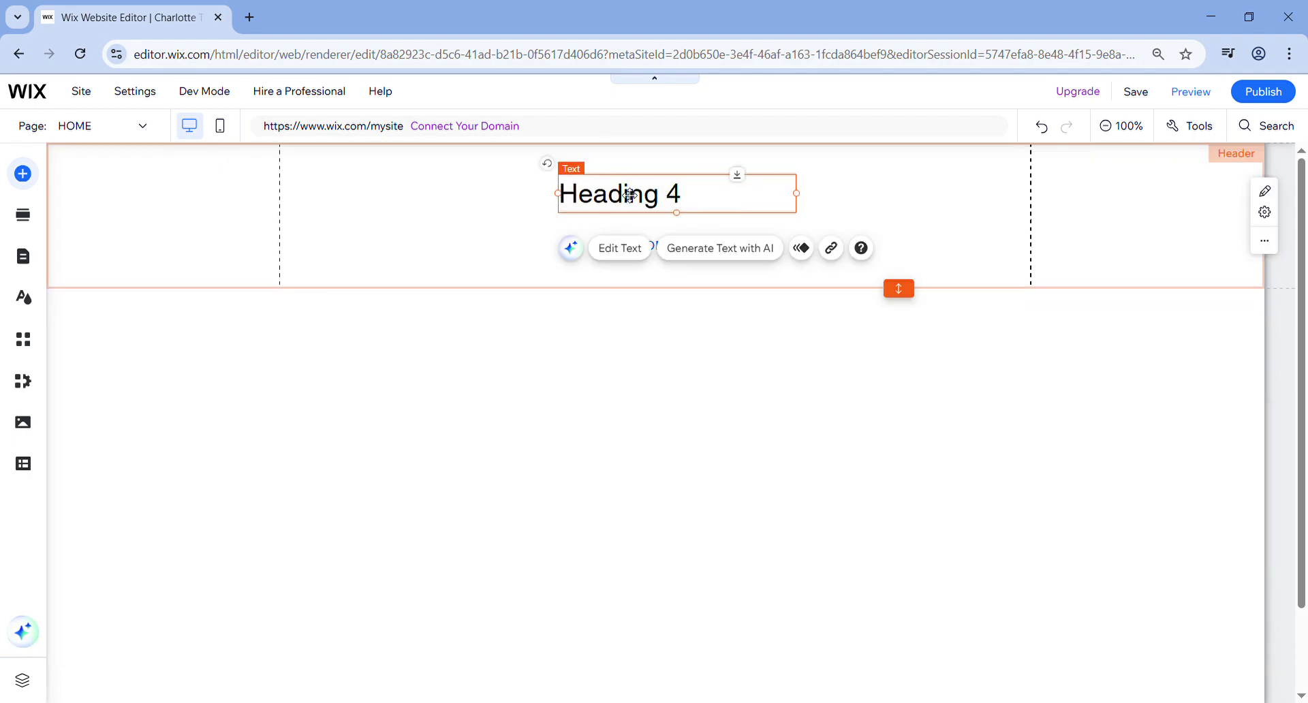
- Replace the heading text with the student's name and ID, widened to fit one line
double_click(627, 195)
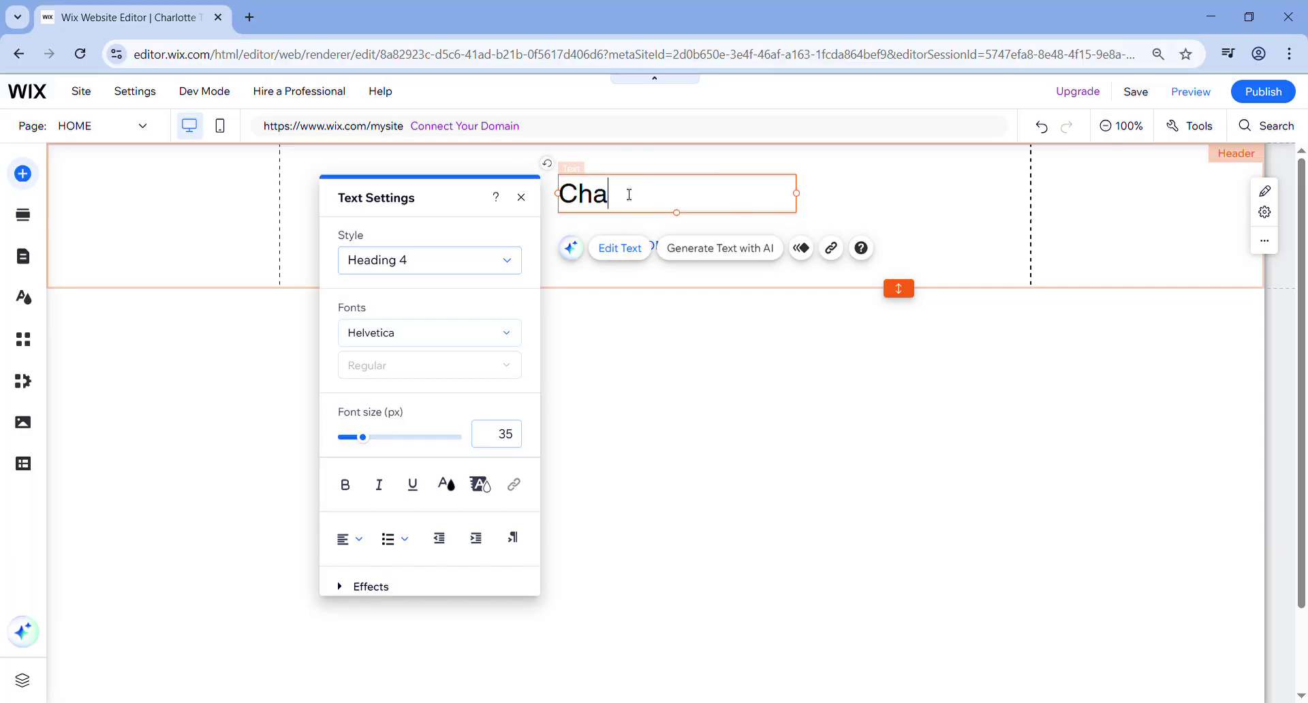
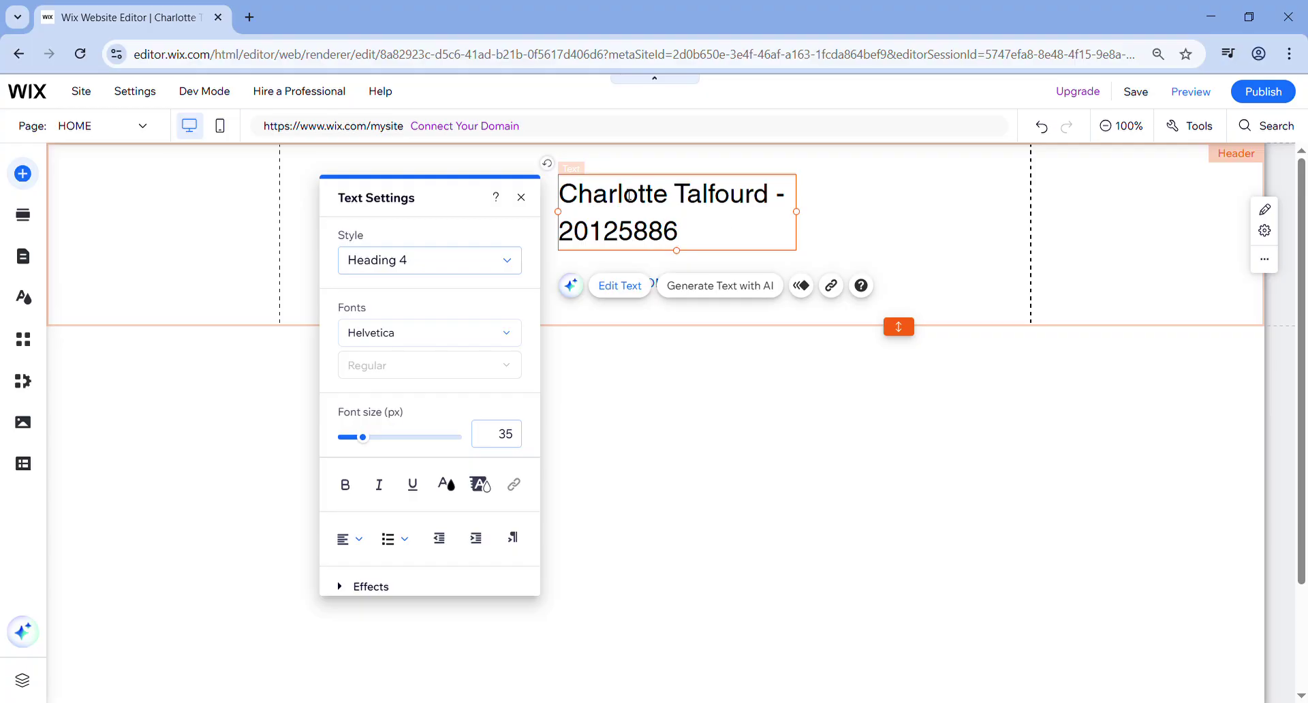
left_click_drag(797, 212, 894, 211)
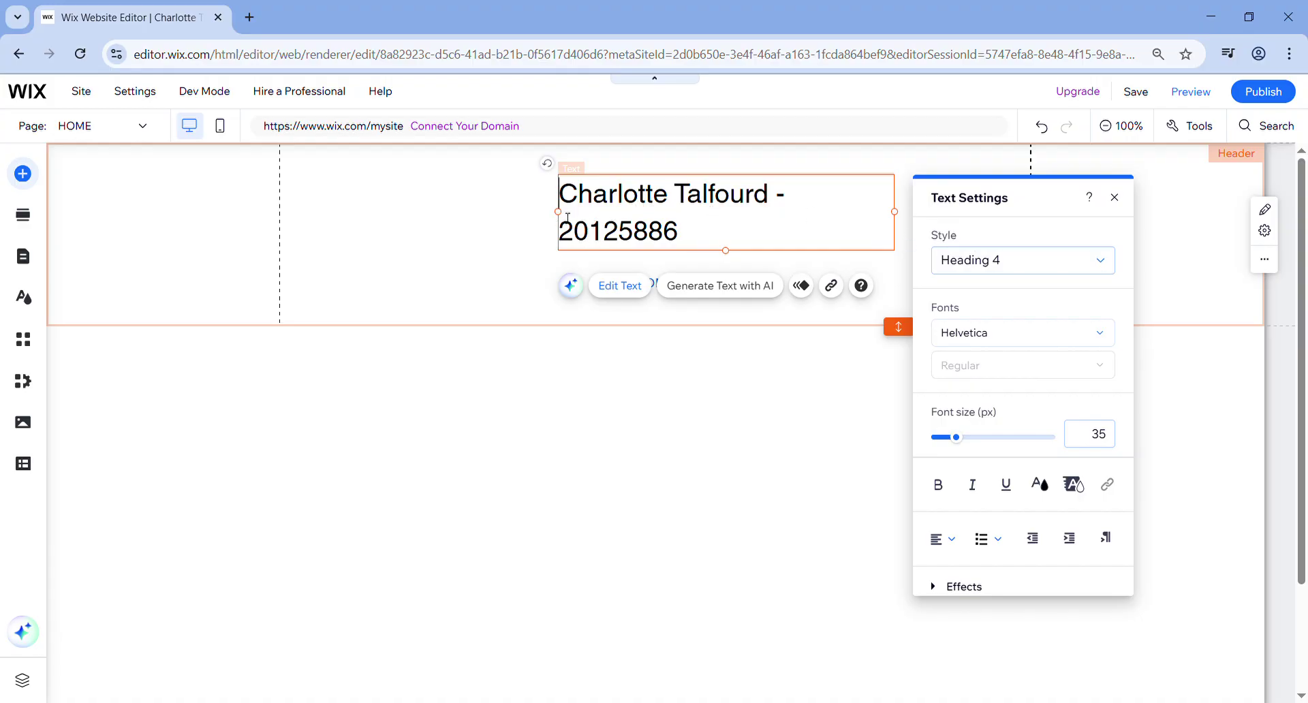
left_click_drag(558, 213, 422, 219)
left_click(617, 418)
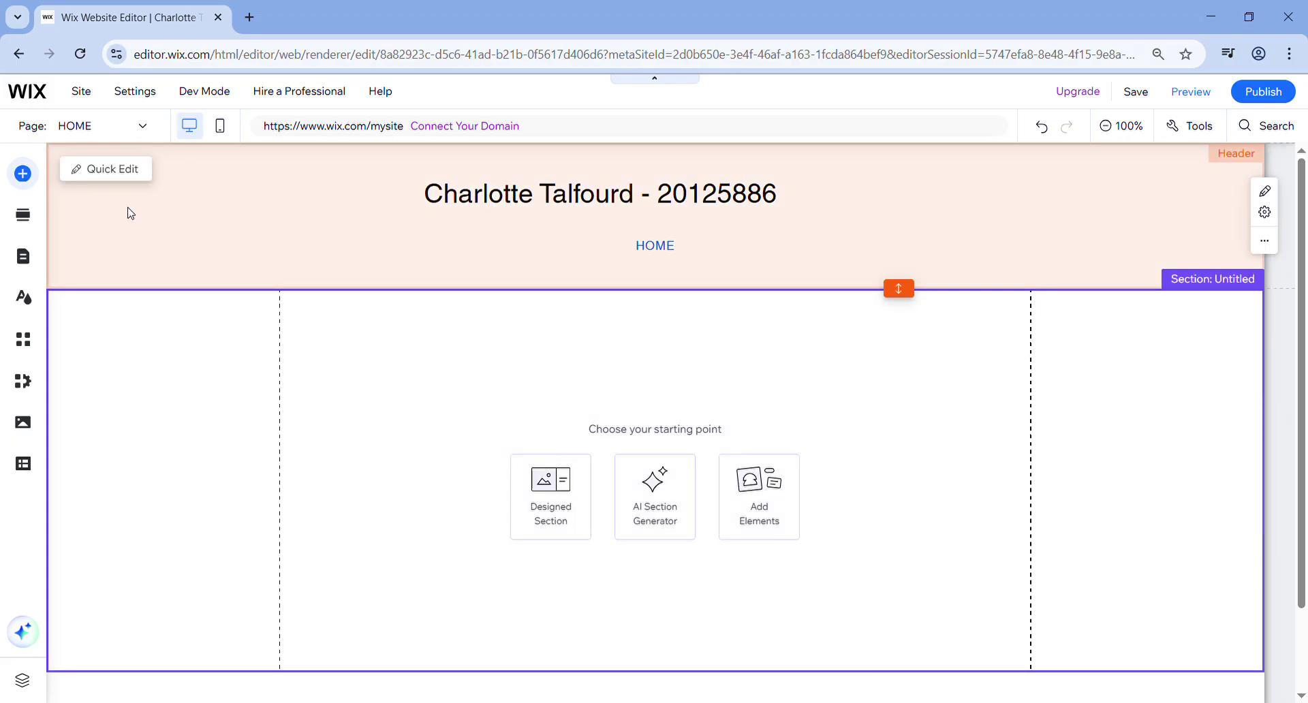
- Add a new blank page named 'New Page' to the site menu through Manage Pages
left_click(140, 131)
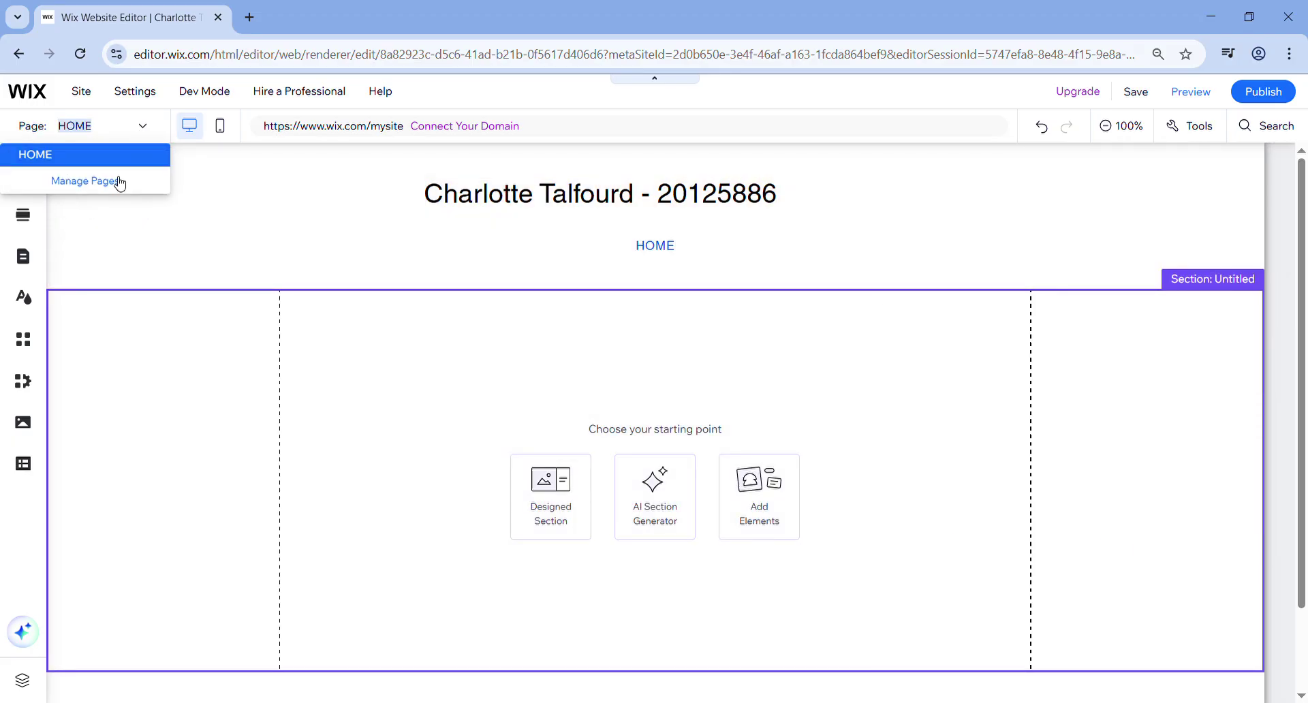
left_click(86, 181)
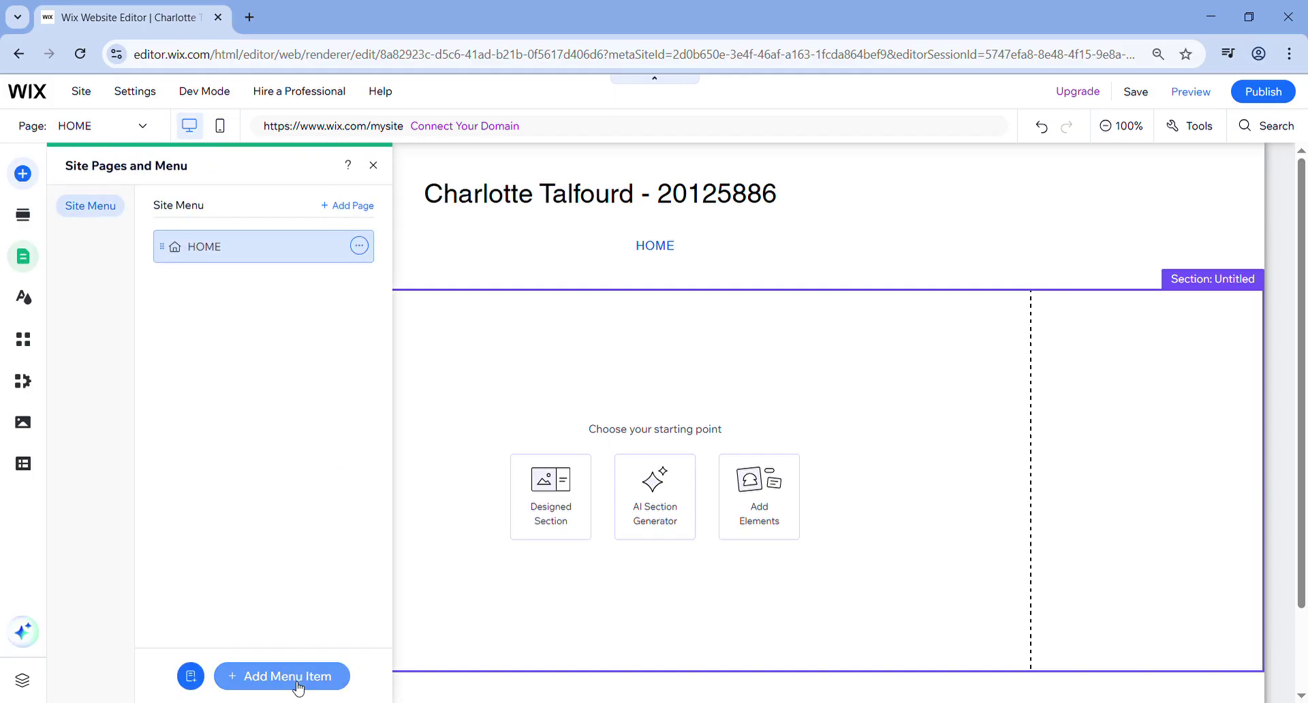
left_click(298, 688)
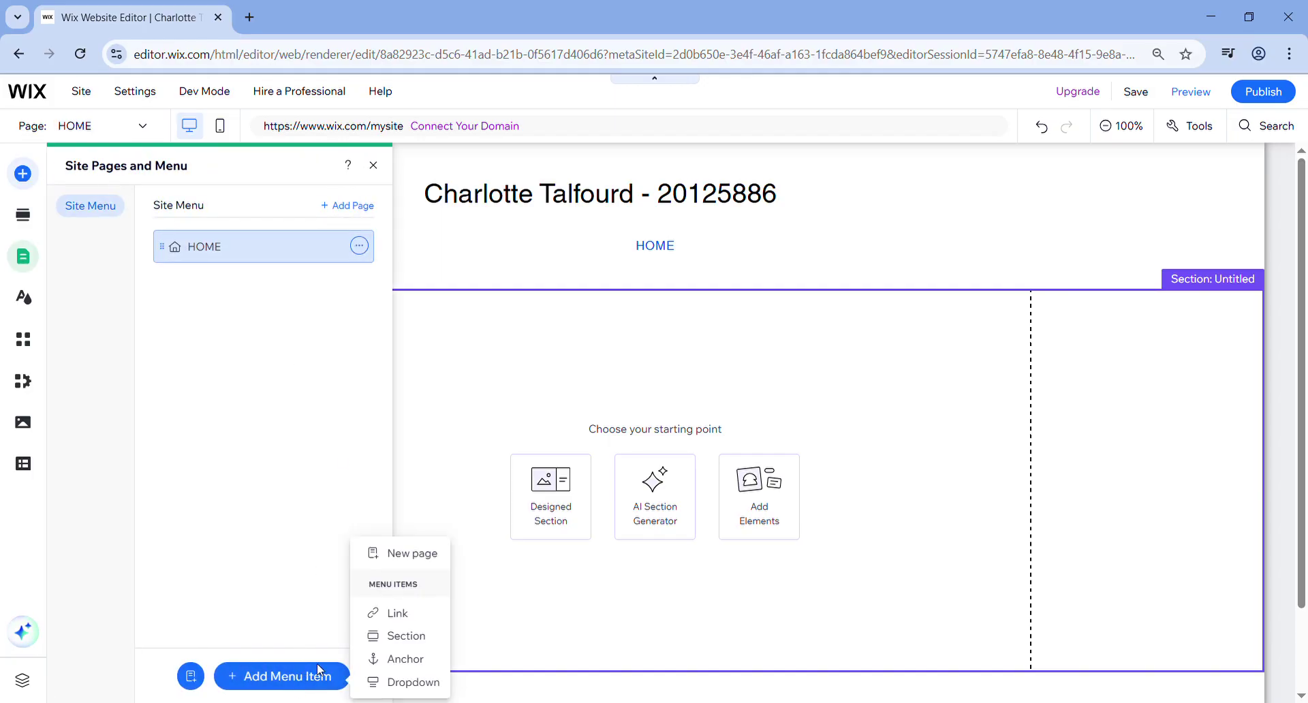
left_click(405, 553)
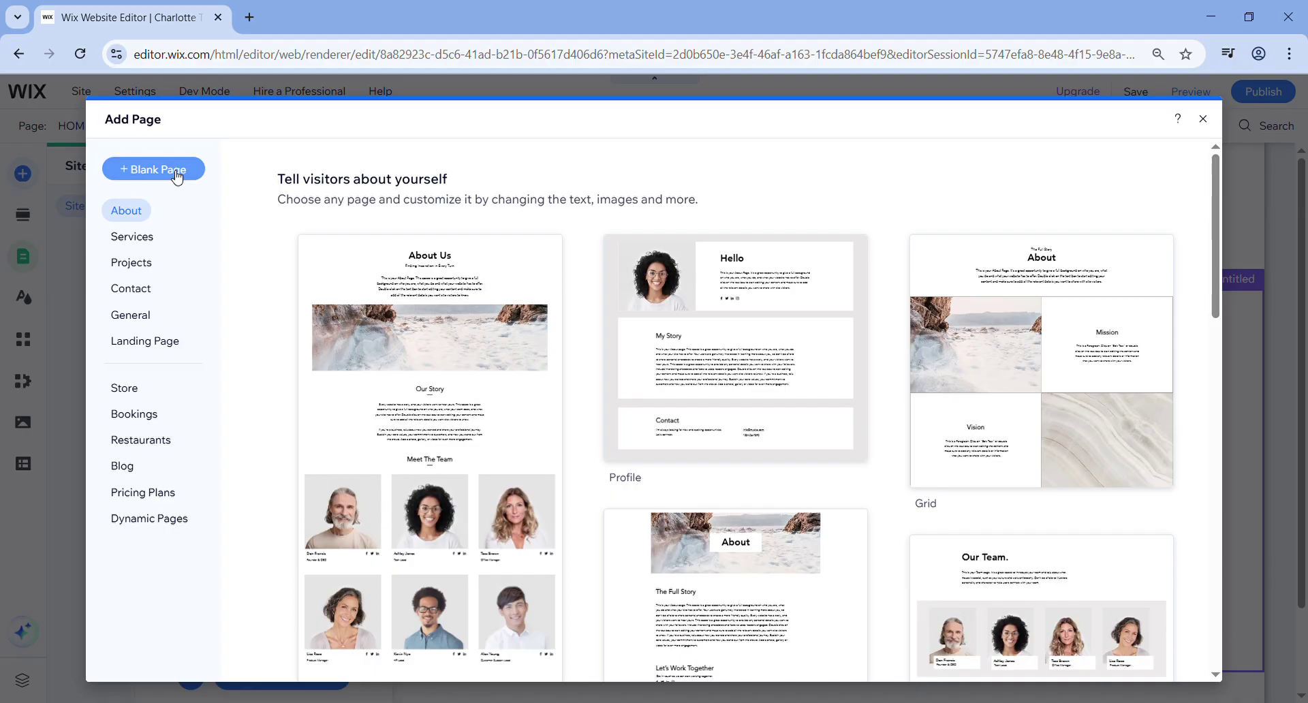
left_click(176, 173)
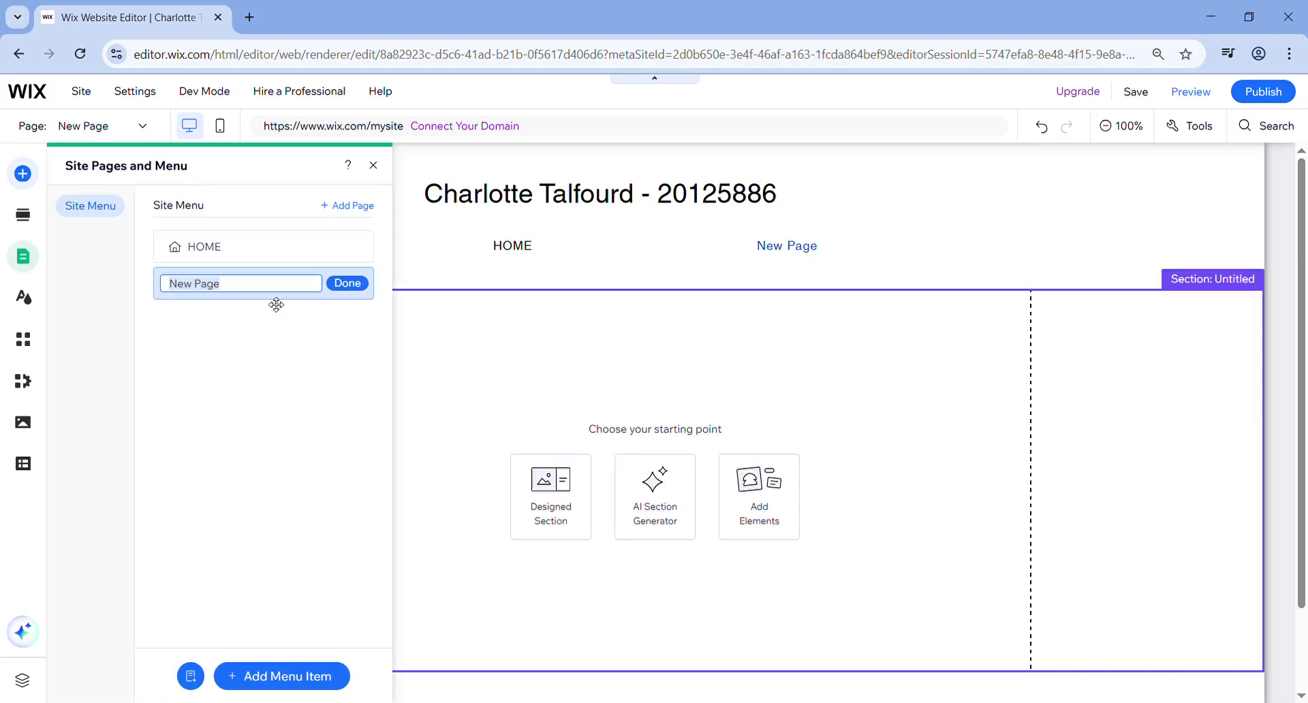
- Duplicate New Page and then its copy, creating Copy of New Page and Copy 2 of New Page
left_click(362, 291)
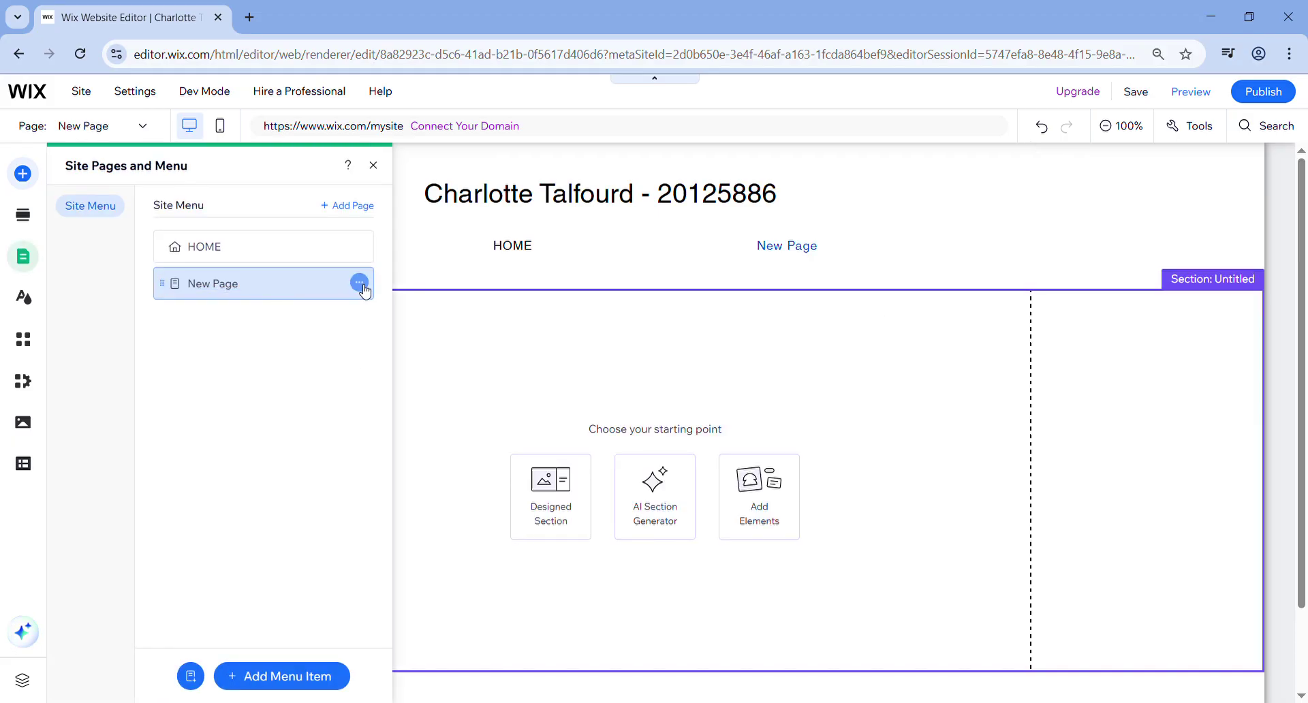
left_click(360, 285)
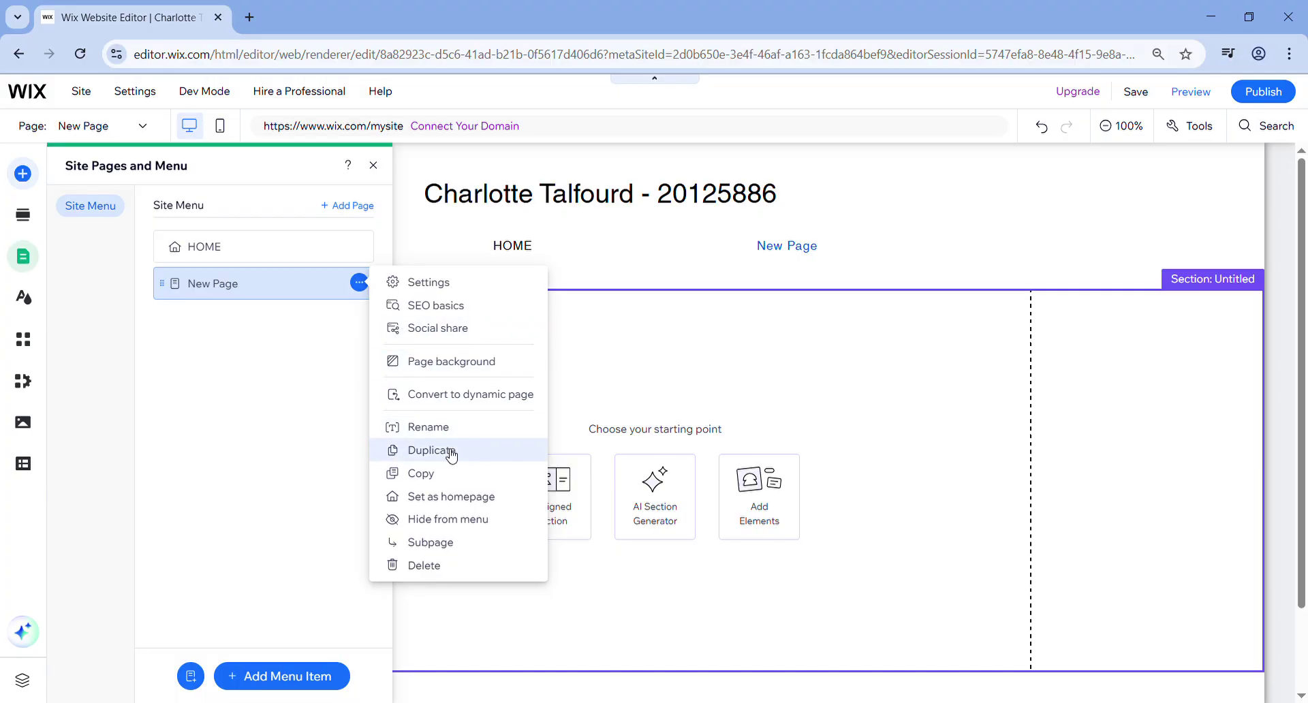
left_click(448, 451)
left_click(677, 461)
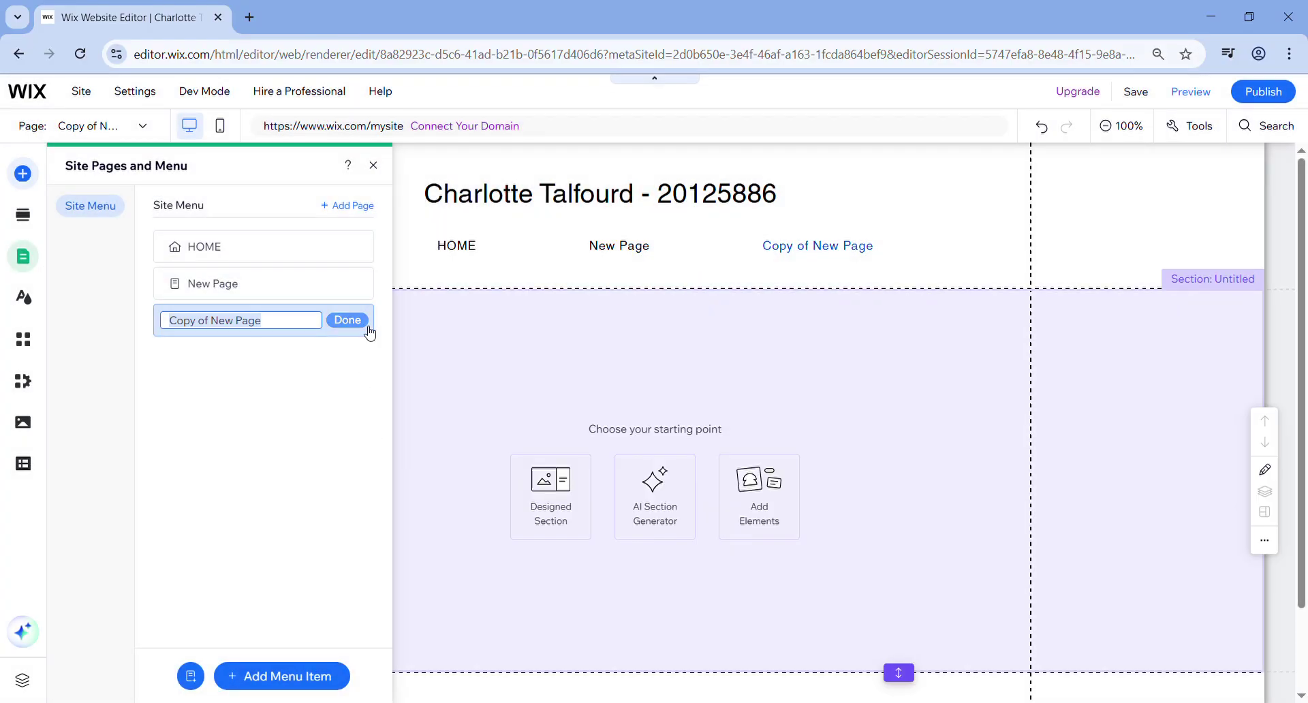
left_click(358, 321)
left_click(360, 321)
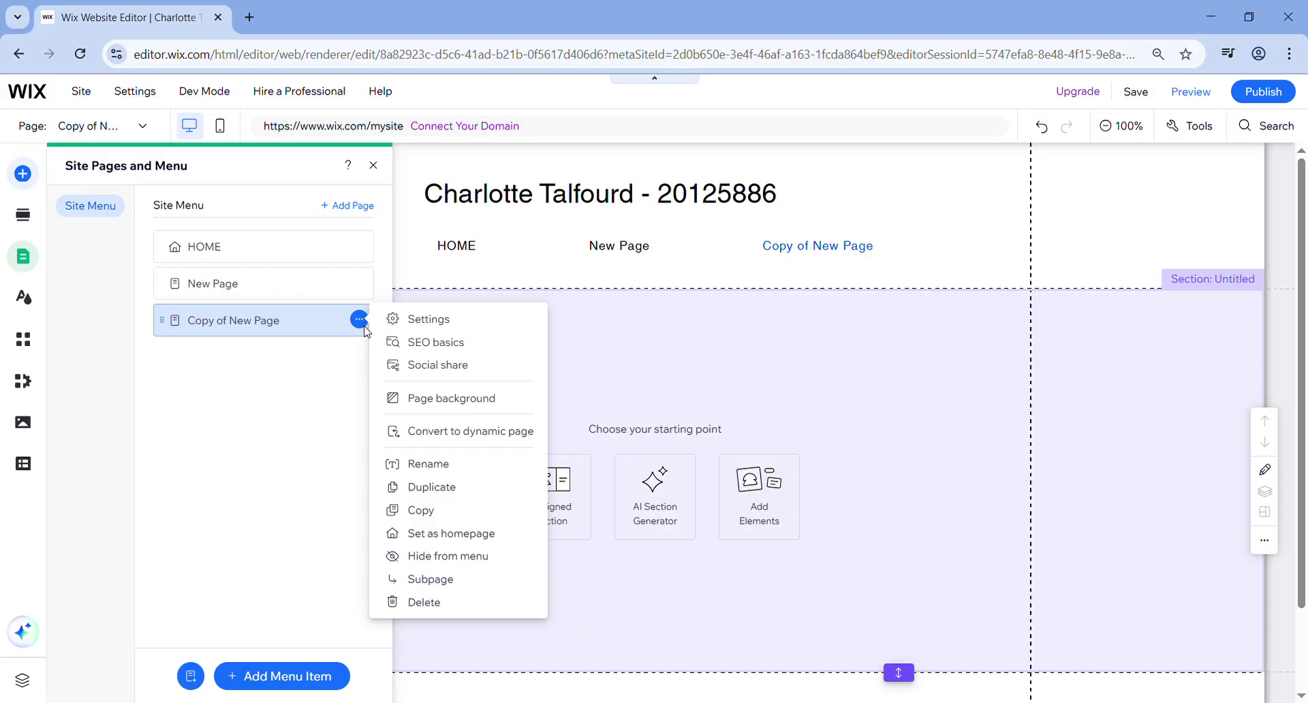
left_click(407, 487)
left_click(612, 462)
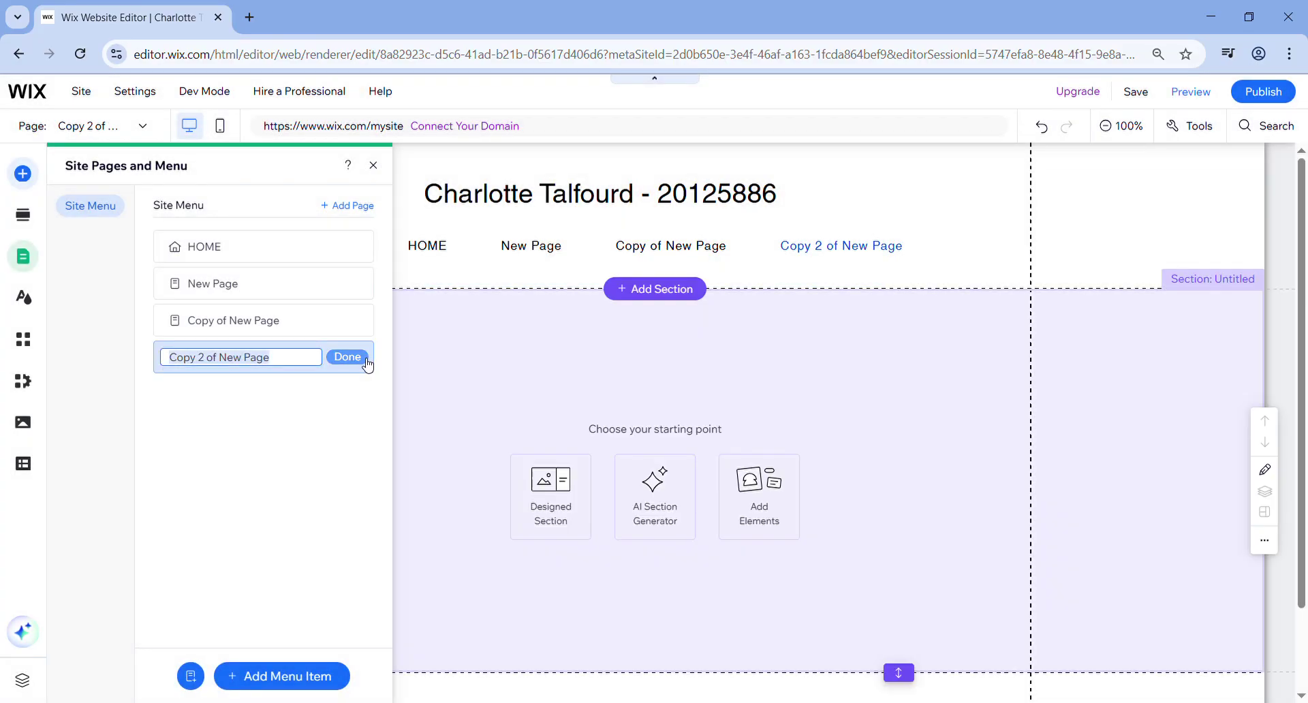
- Duplicate Copy 2 of New Page to create Copy 3 of New Page
left_click(357, 357)
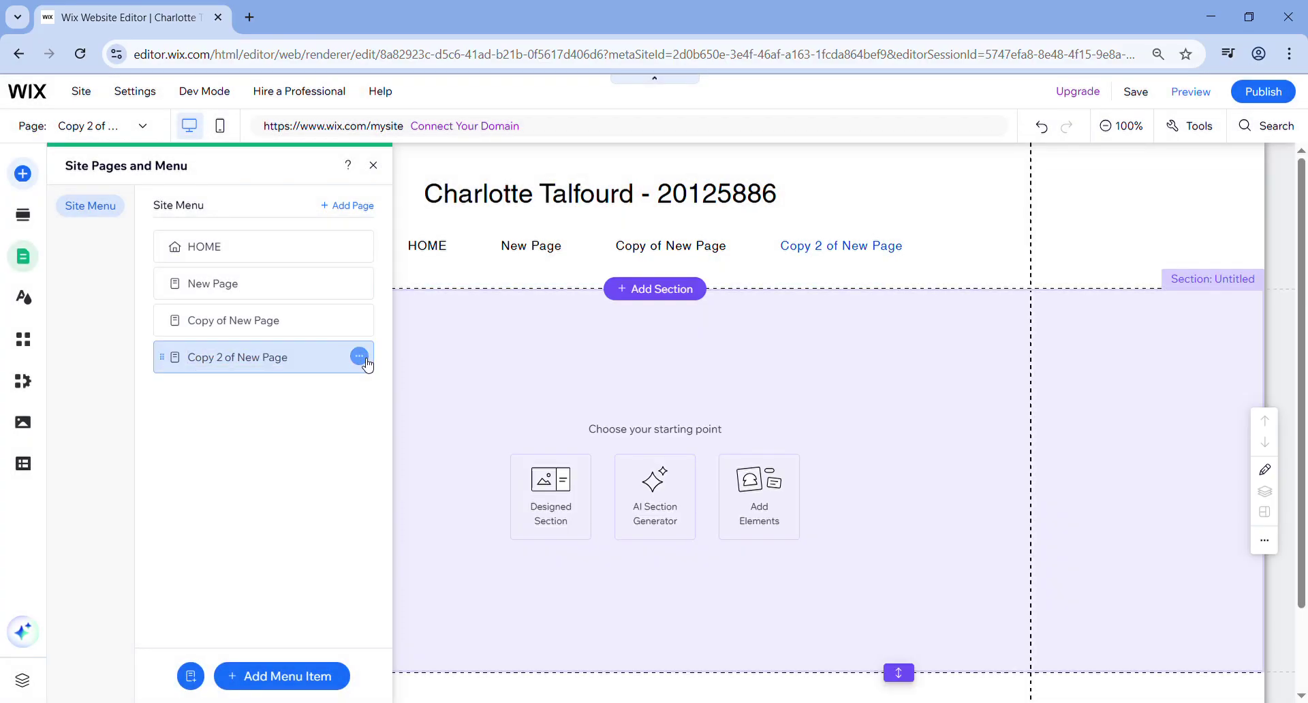
left_click(359, 357)
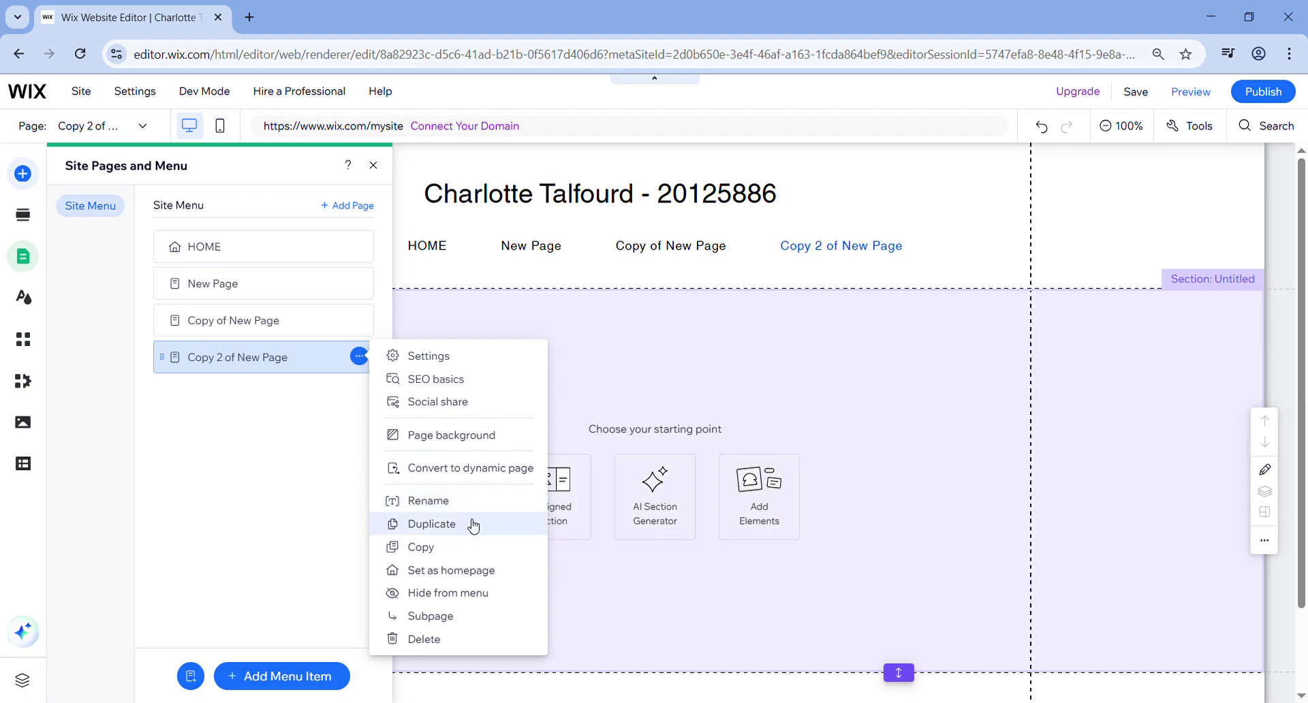
left_click(473, 524)
left_click(644, 462)
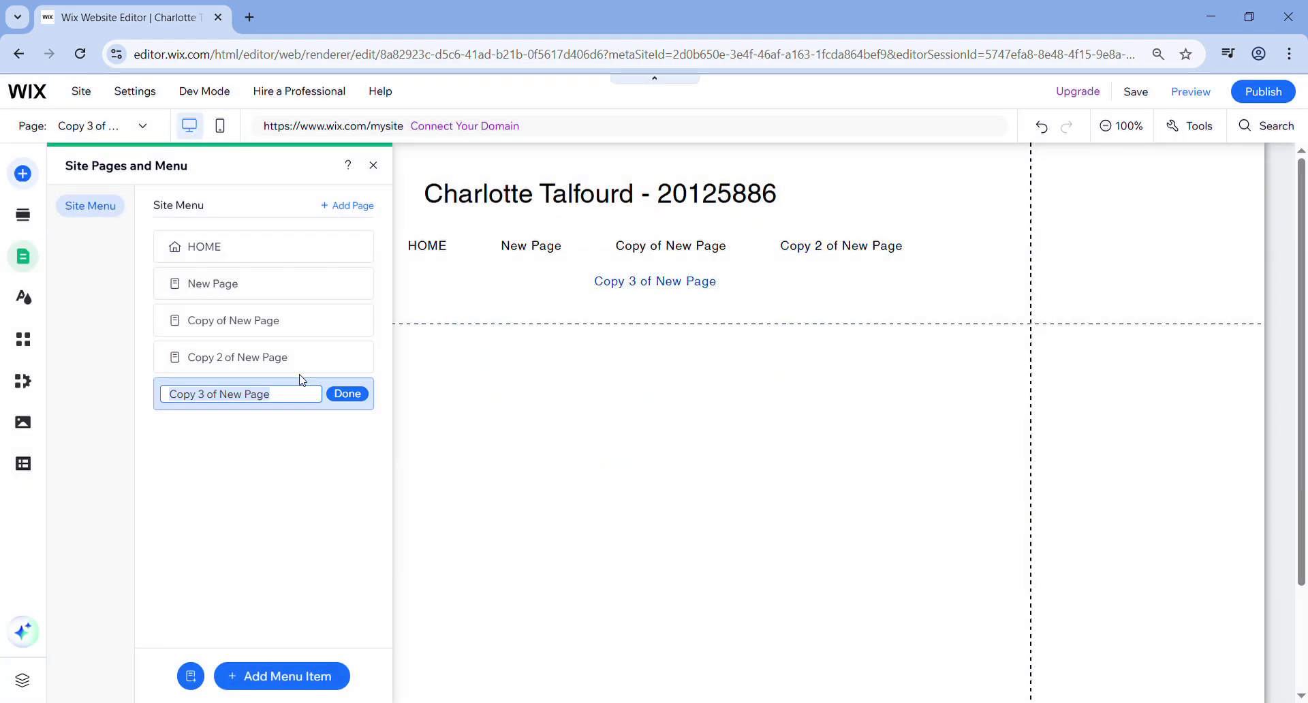
left_click(294, 290)
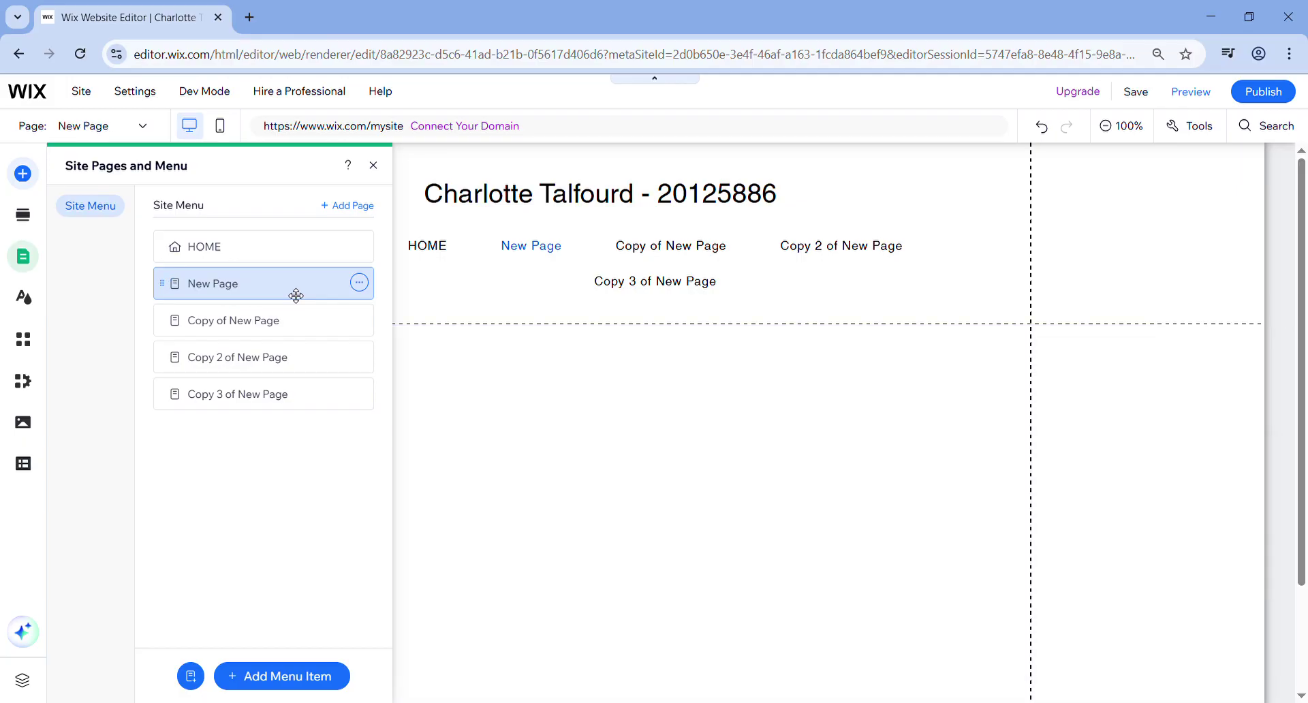
- Rename New Page to 'Comic Book' and Copy of New Page to 'Stop Motion'
double_click(296, 295)
type("Co")
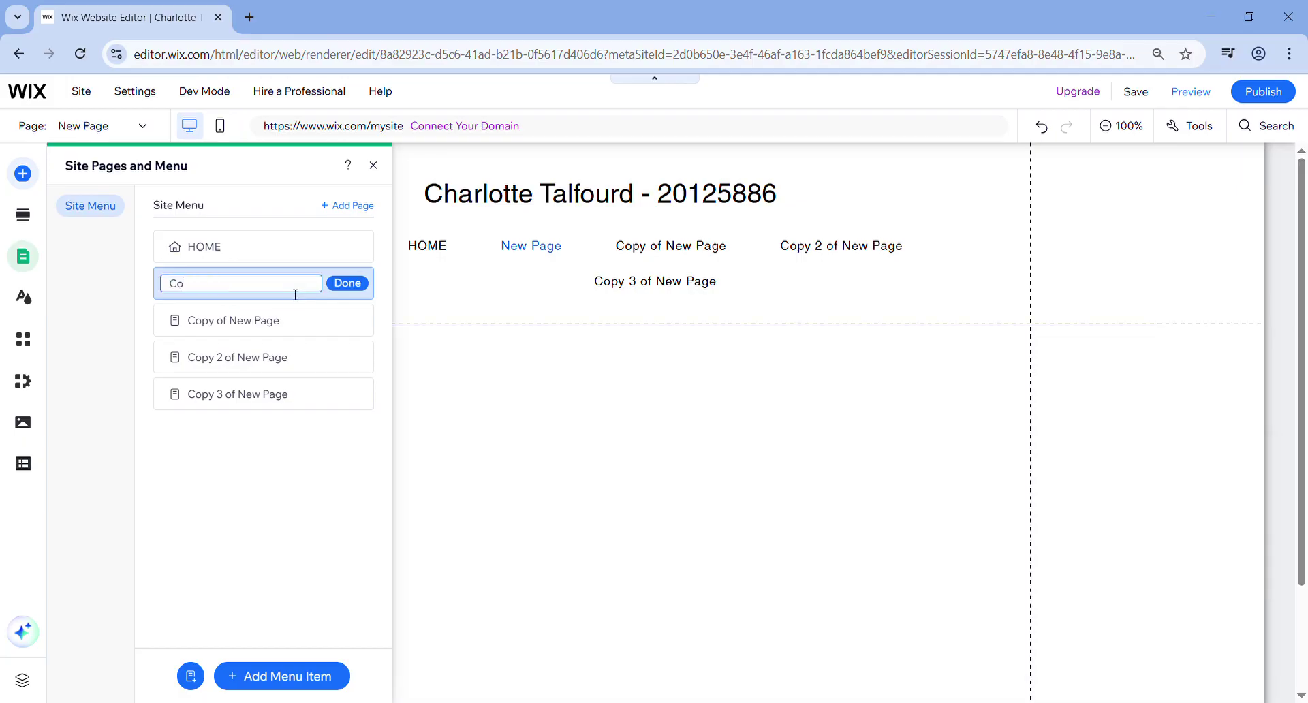
type("mic Book")
key("Return")
double_click(286, 326)
type("Stop")
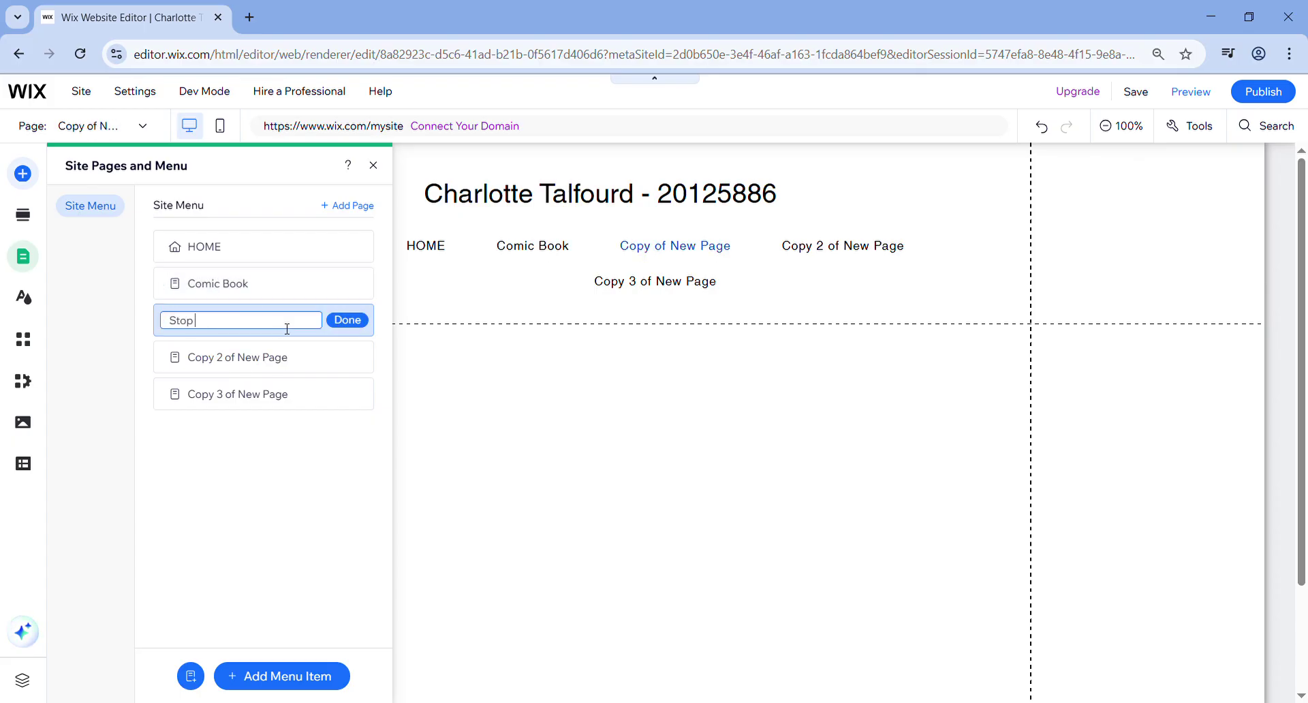
type(" Motion")
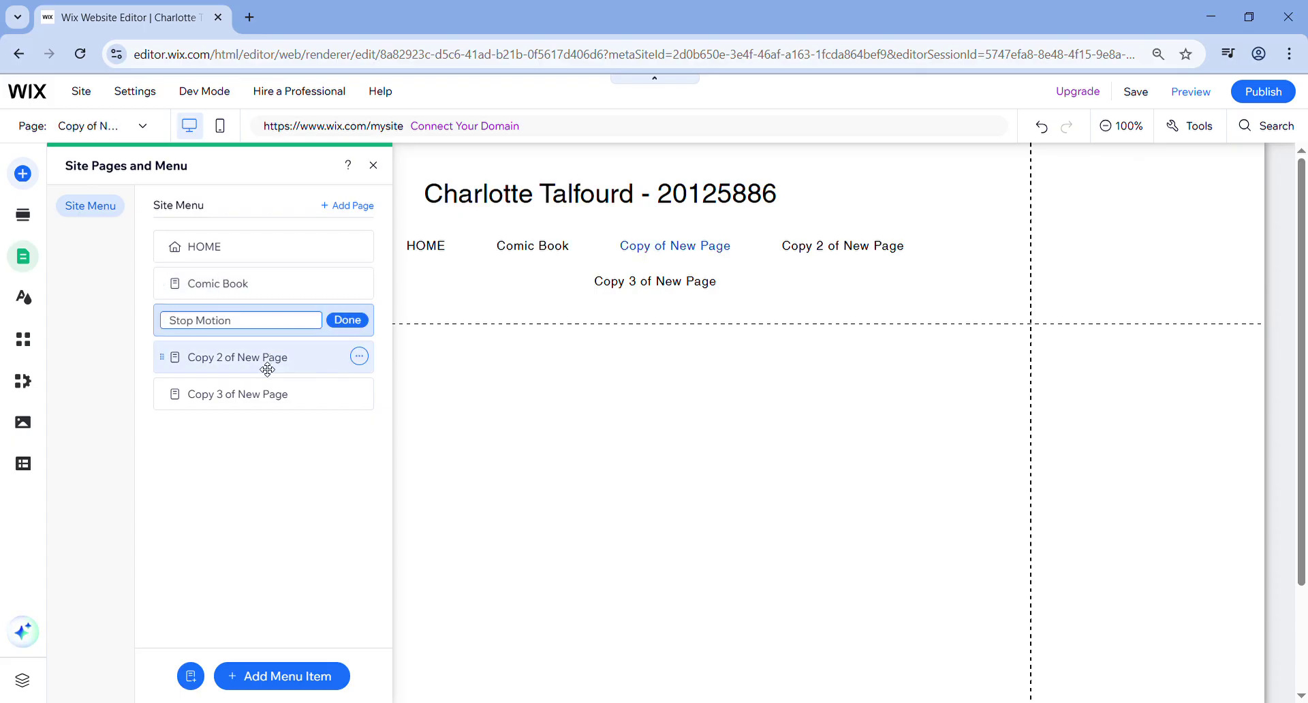
- Rename Copy 2 of New Page to 'Mental Canvas' and Copy 3 of New Page to '3D Toy Project'
double_click(266, 368)
type("Mental Canvas")
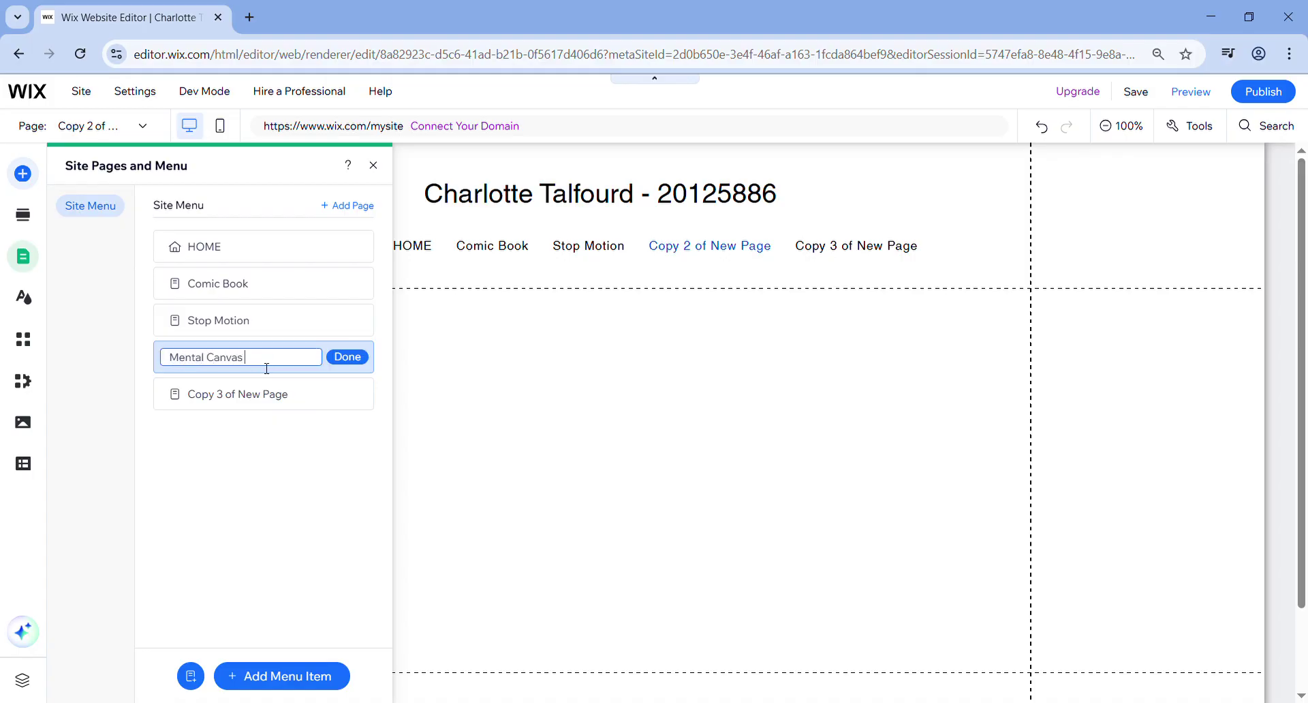
double_click(265, 395)
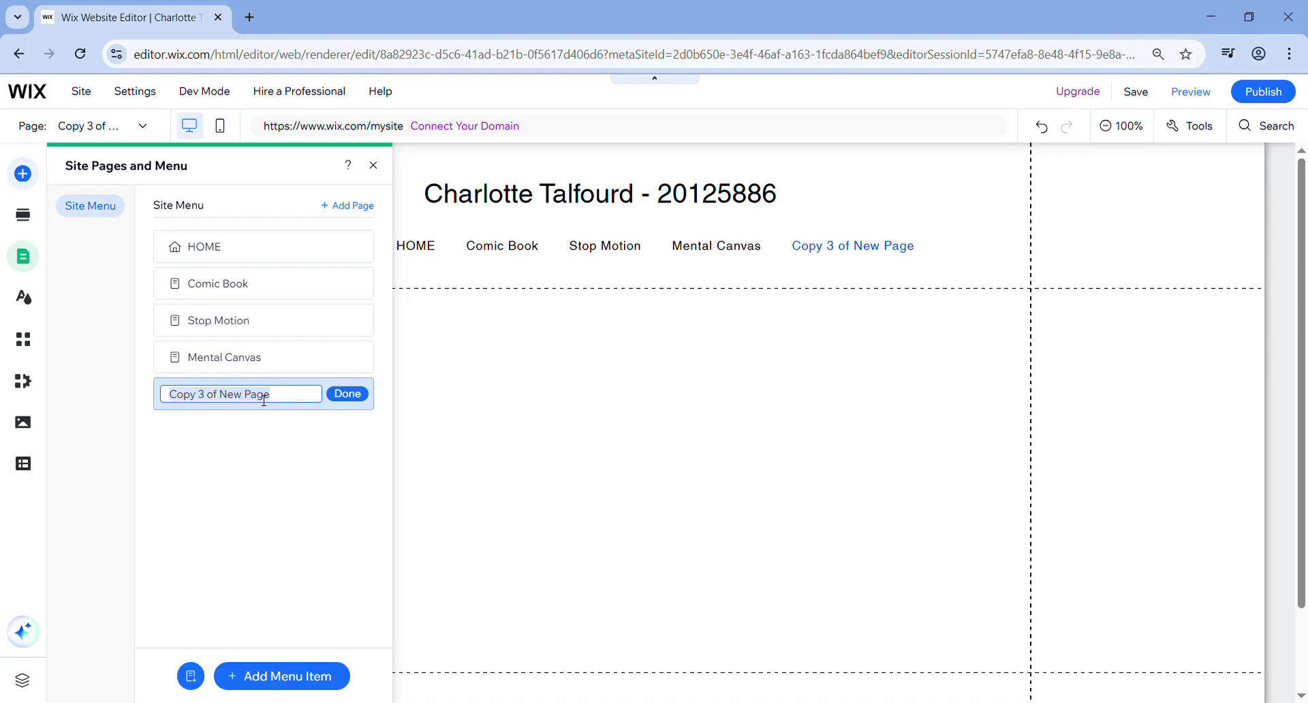
type("3D Toy")
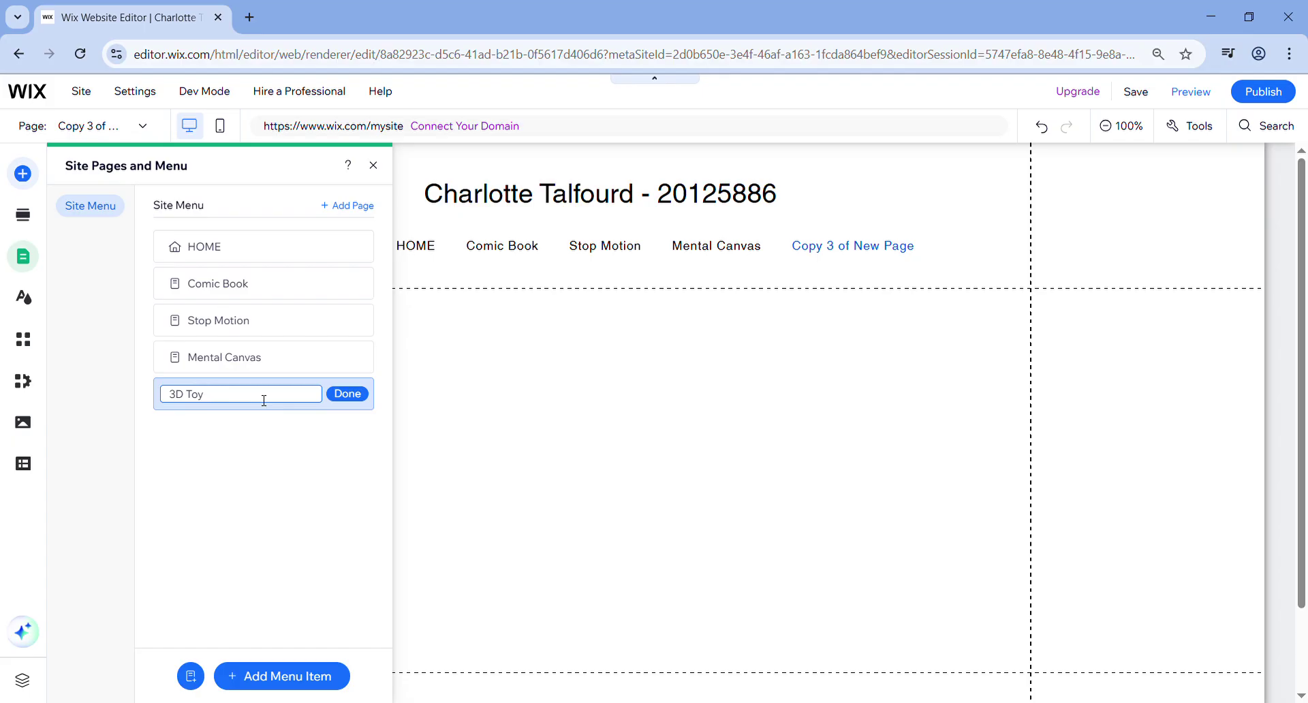
type("Project")
left_click(354, 396)
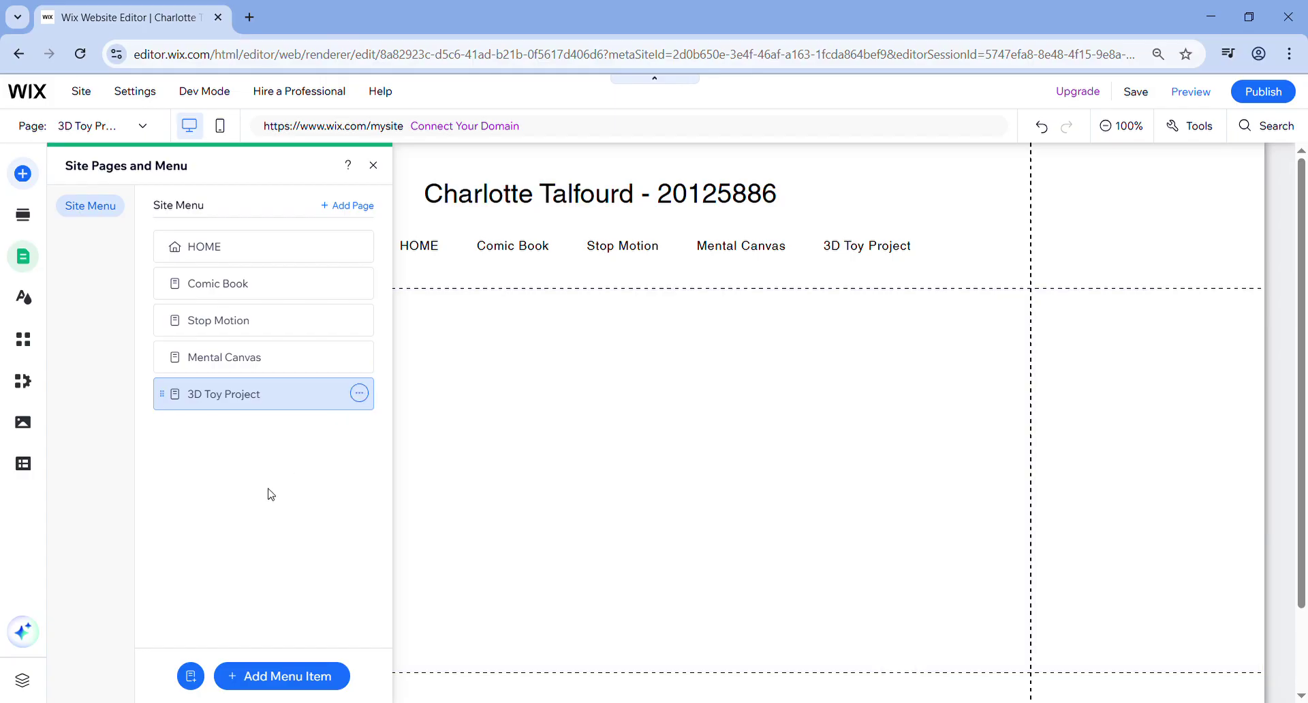
- Open the Comic Book page and drag its empty section's bottom edge down to make it taller
left_click(298, 297)
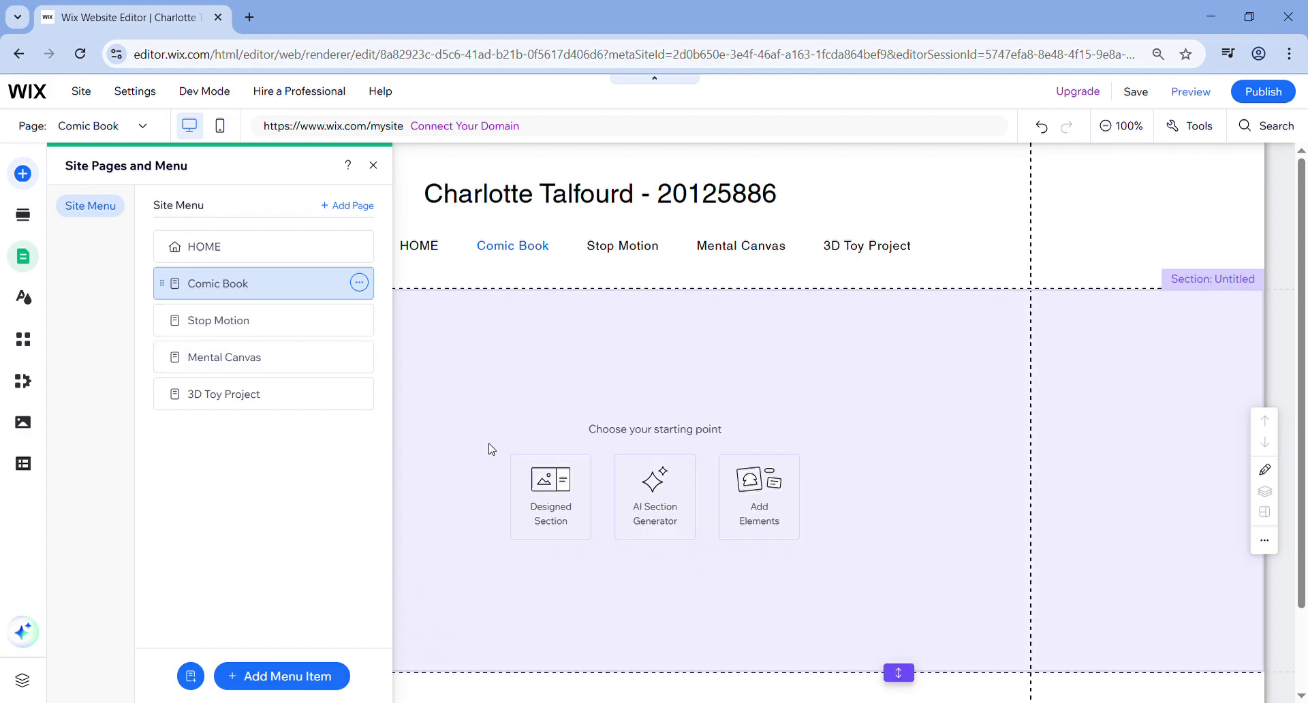
left_click(488, 448)
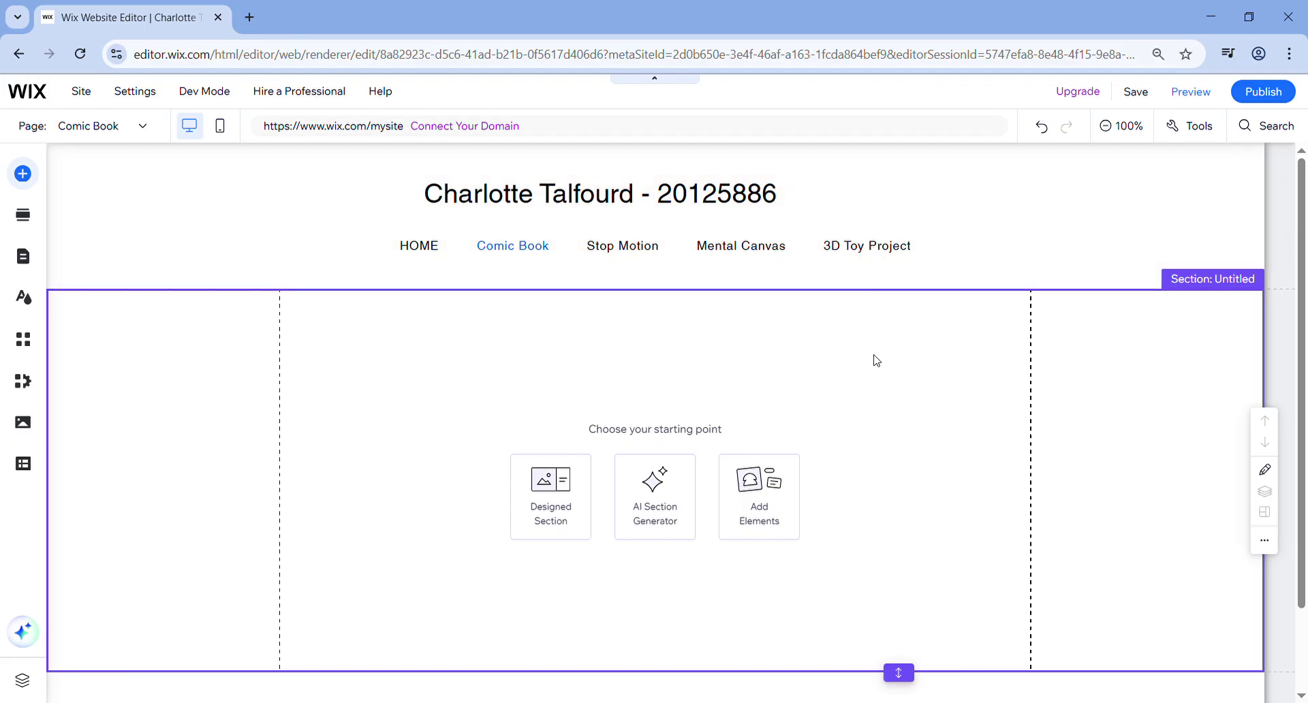
scroll(872, 360, "down", 2)
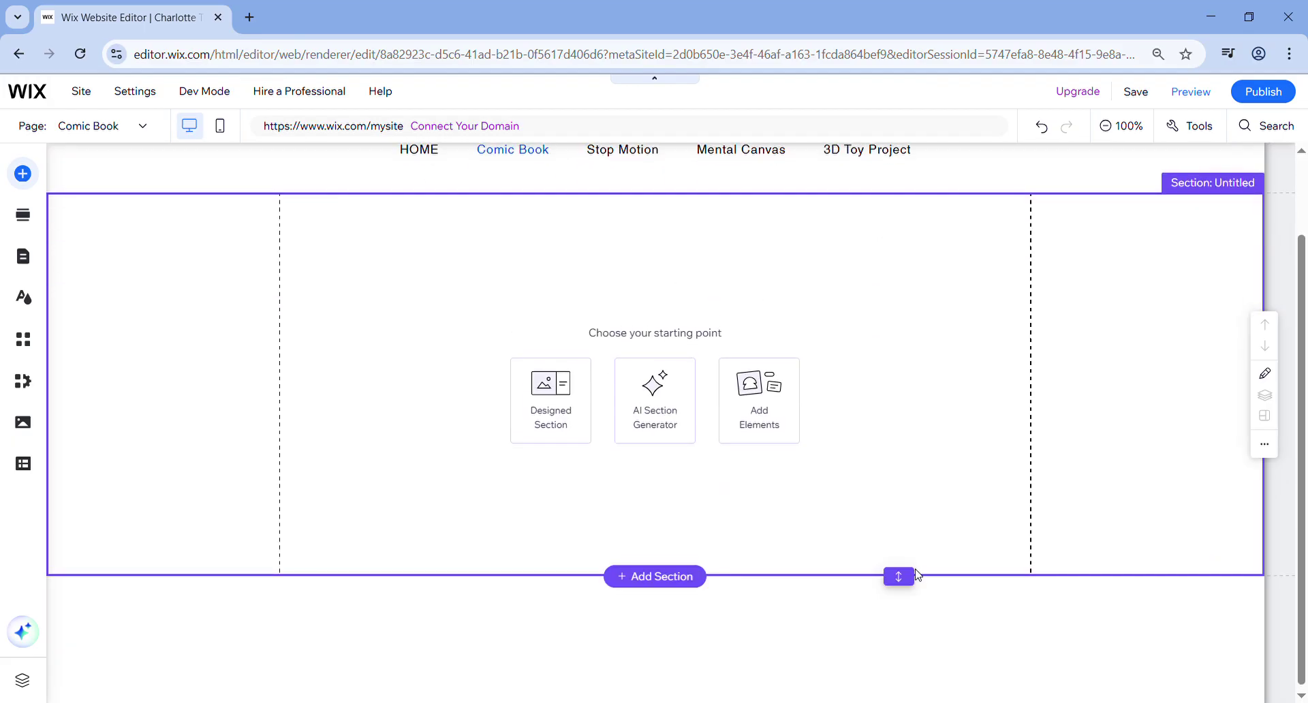
left_click_drag(899, 577, 900, 693)
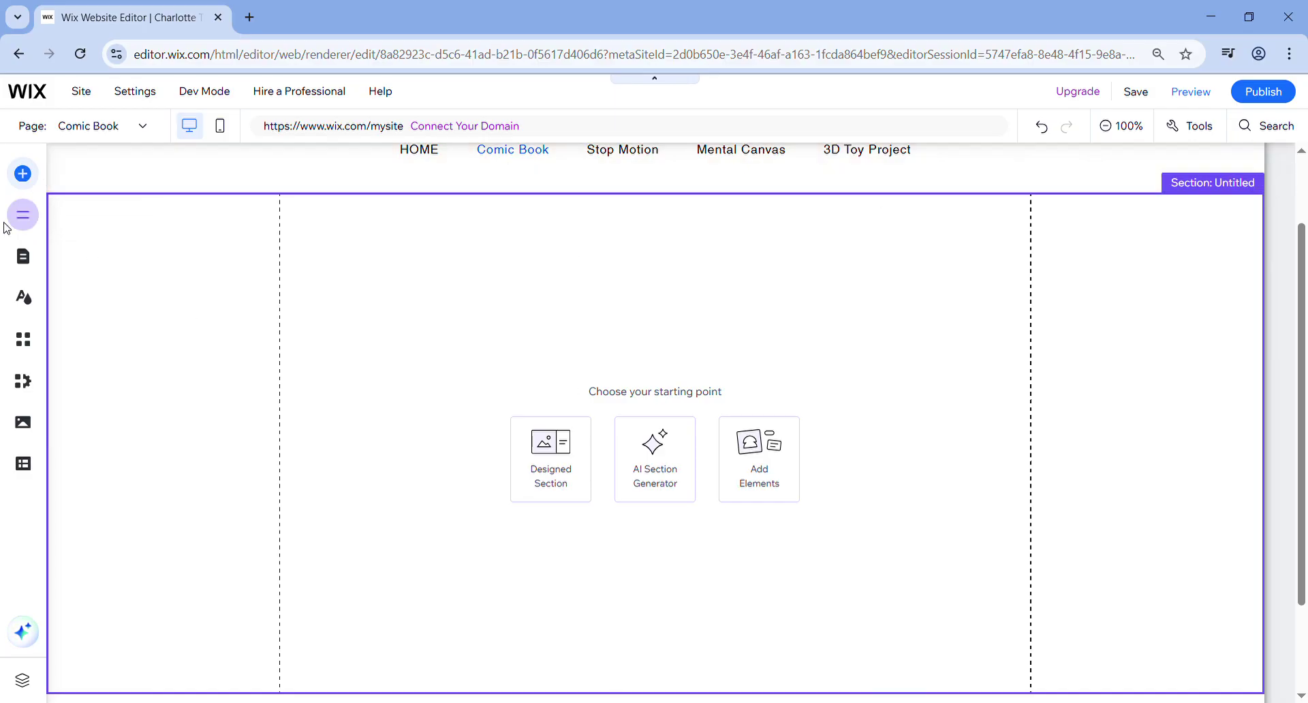
- Add the Basic section with the aerial ocean-and-beach background to the Comic Book page
left_click(23, 215)
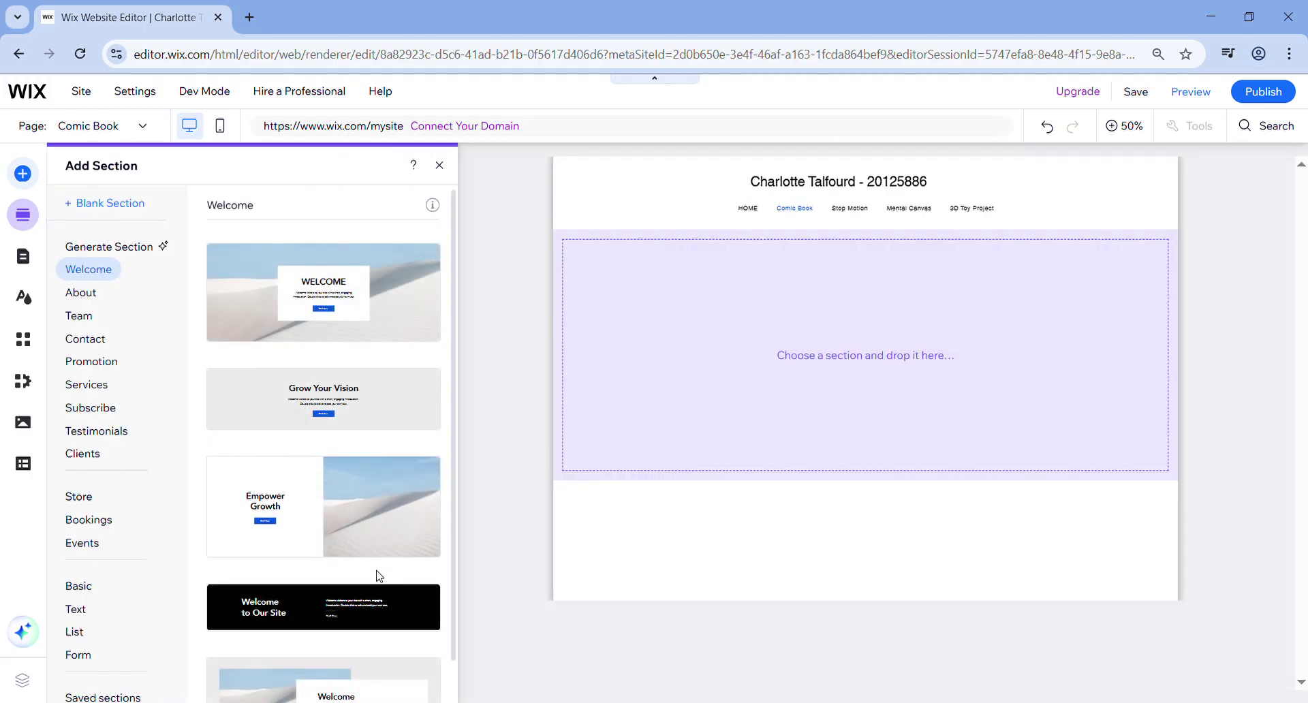
scroll(377, 574, "down", 1)
left_click(99, 589)
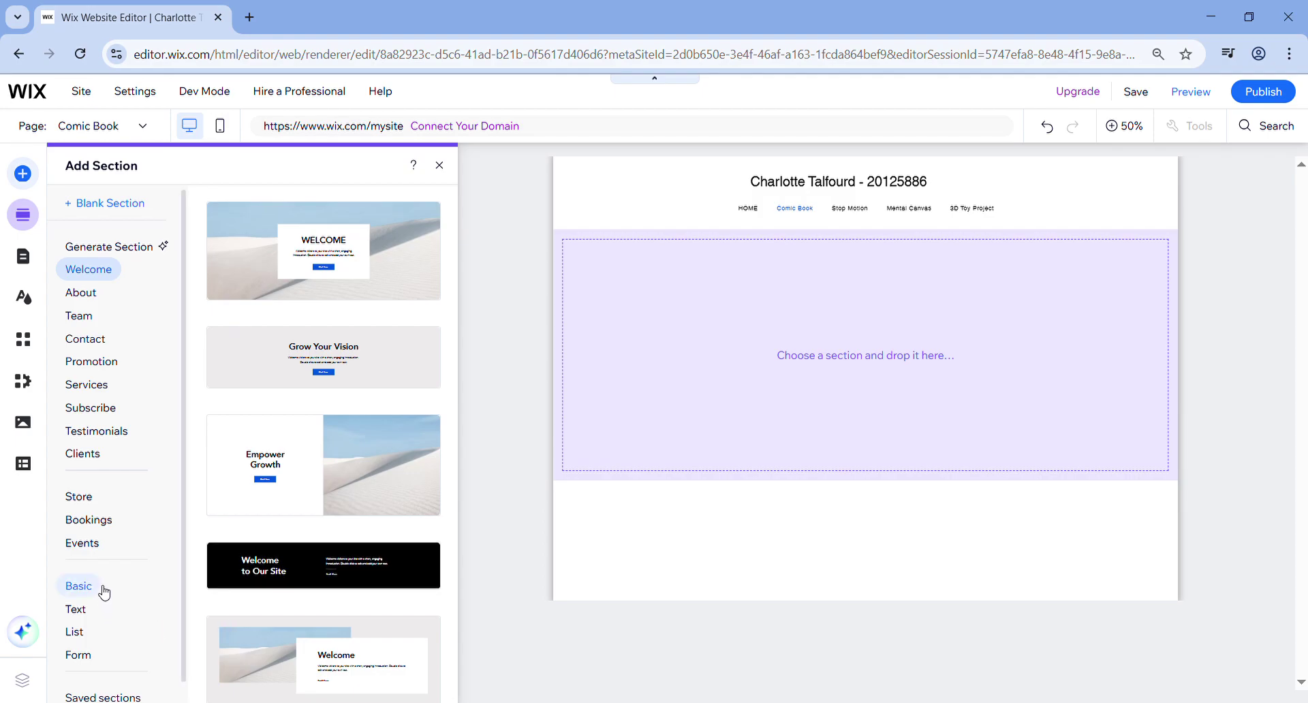
left_click_drag(336, 377, 855, 356)
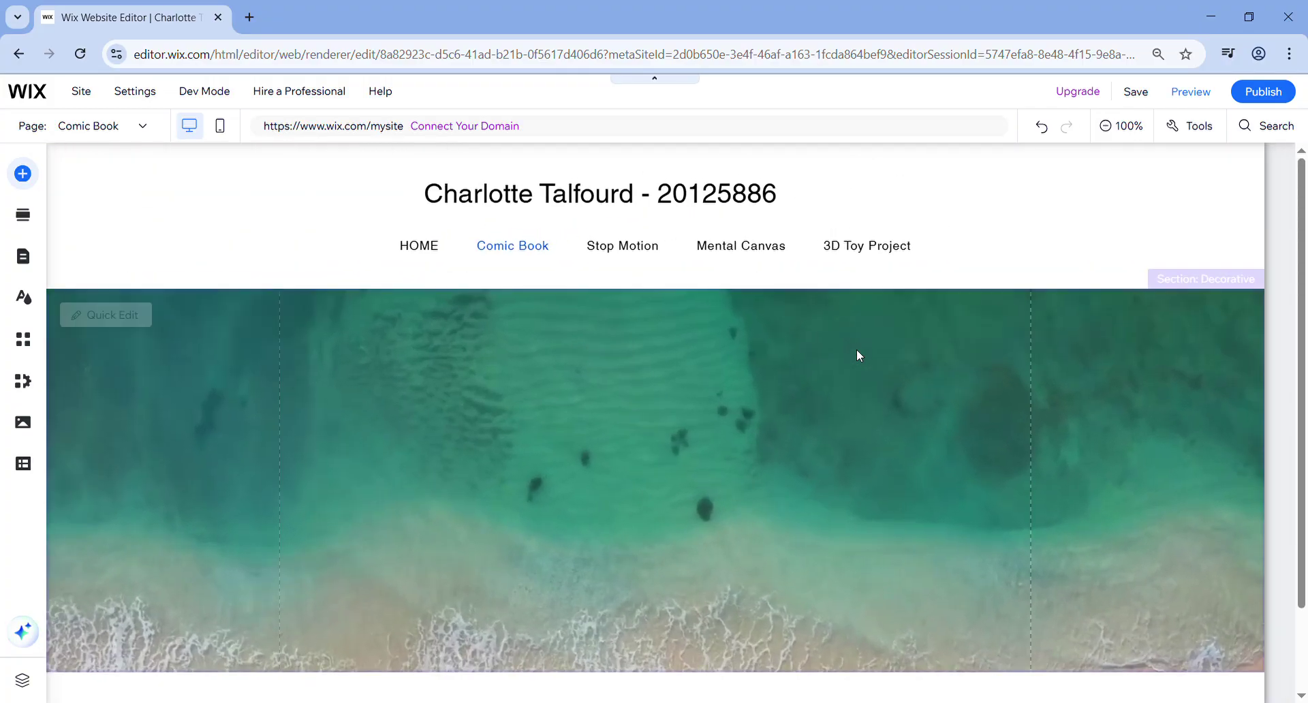
- Add a paragraph text box to the beach section and change its text to 'How are you?'
left_click(25, 176)
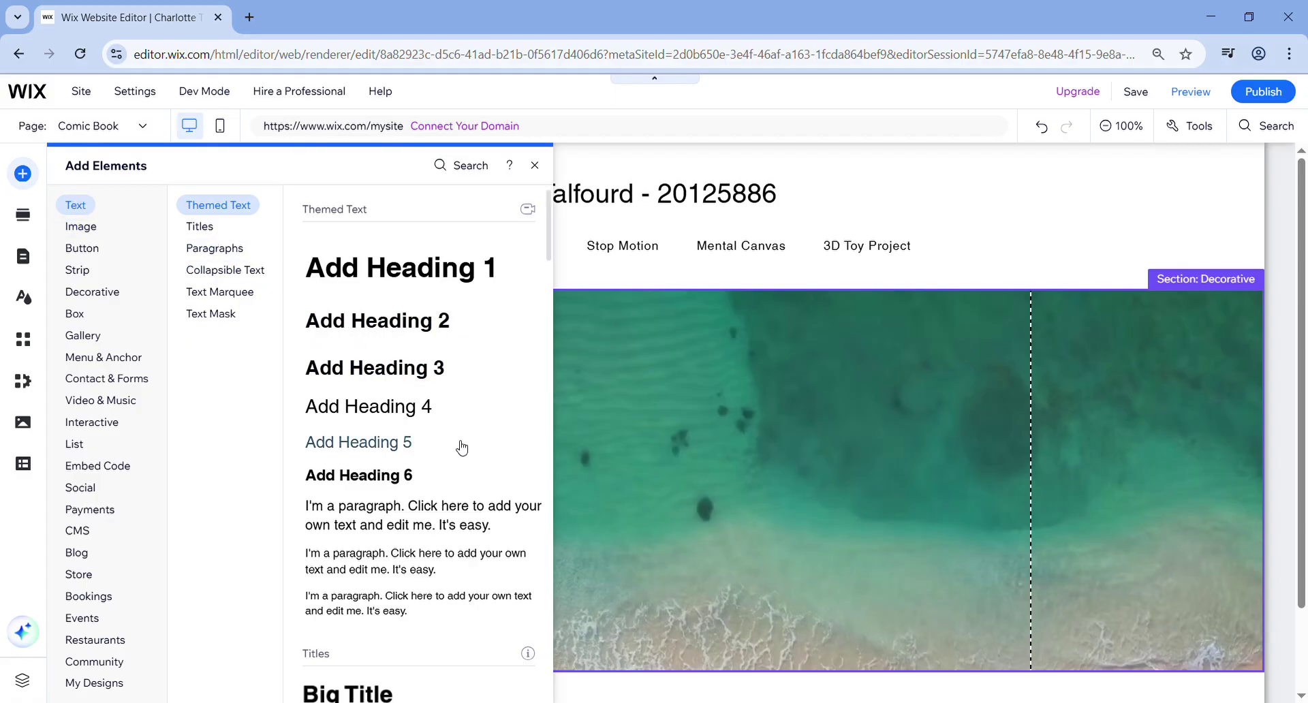
left_click(399, 512)
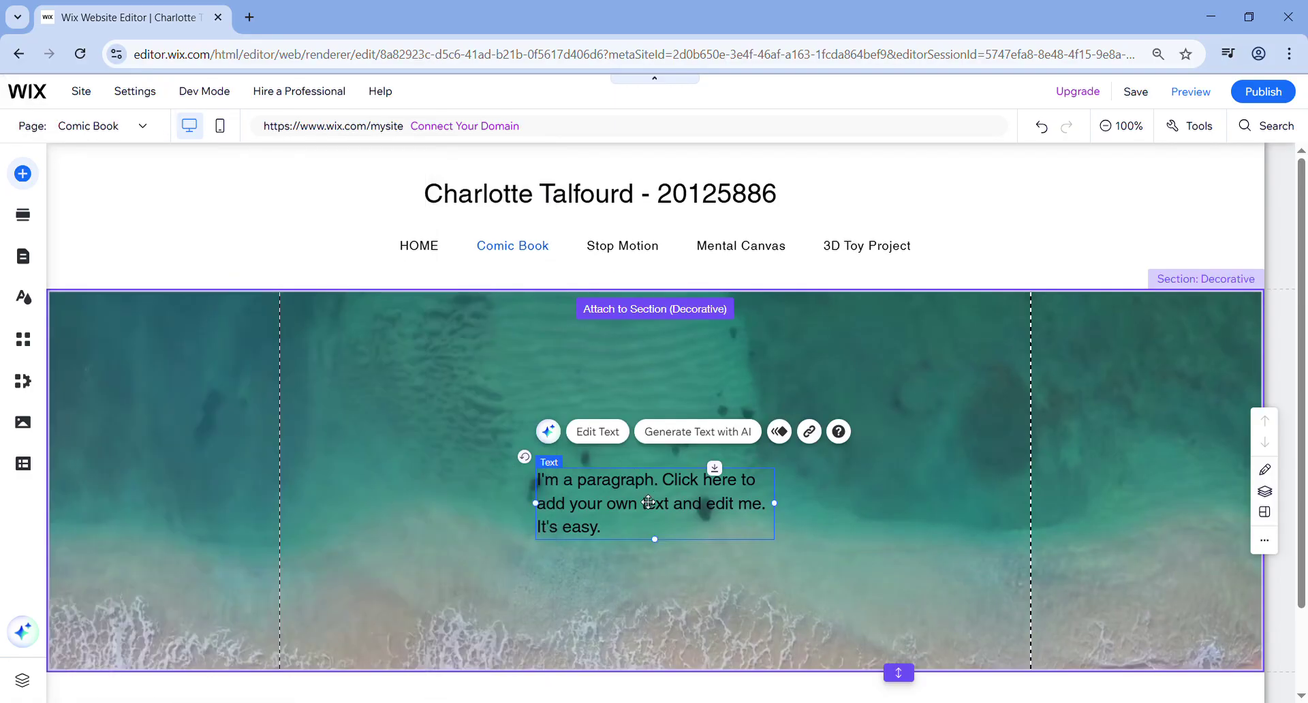
double_click(648, 502)
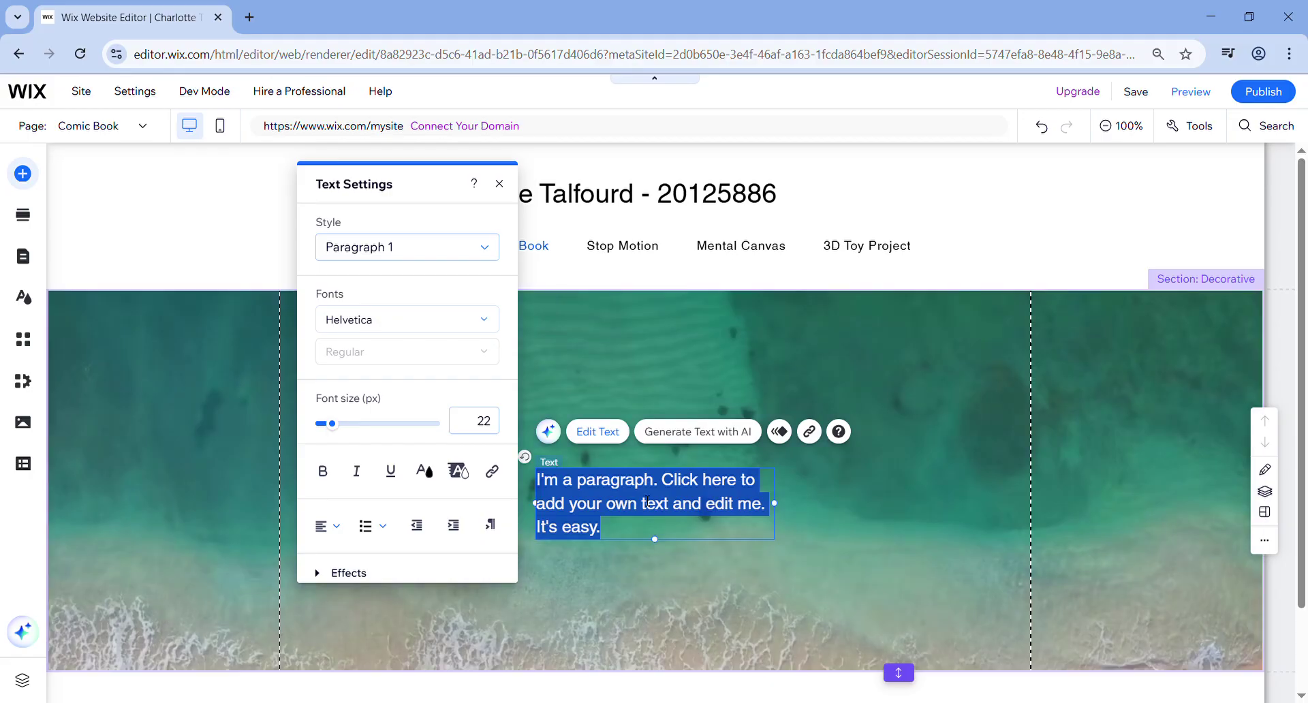
type("How are you?")
left_click(656, 546)
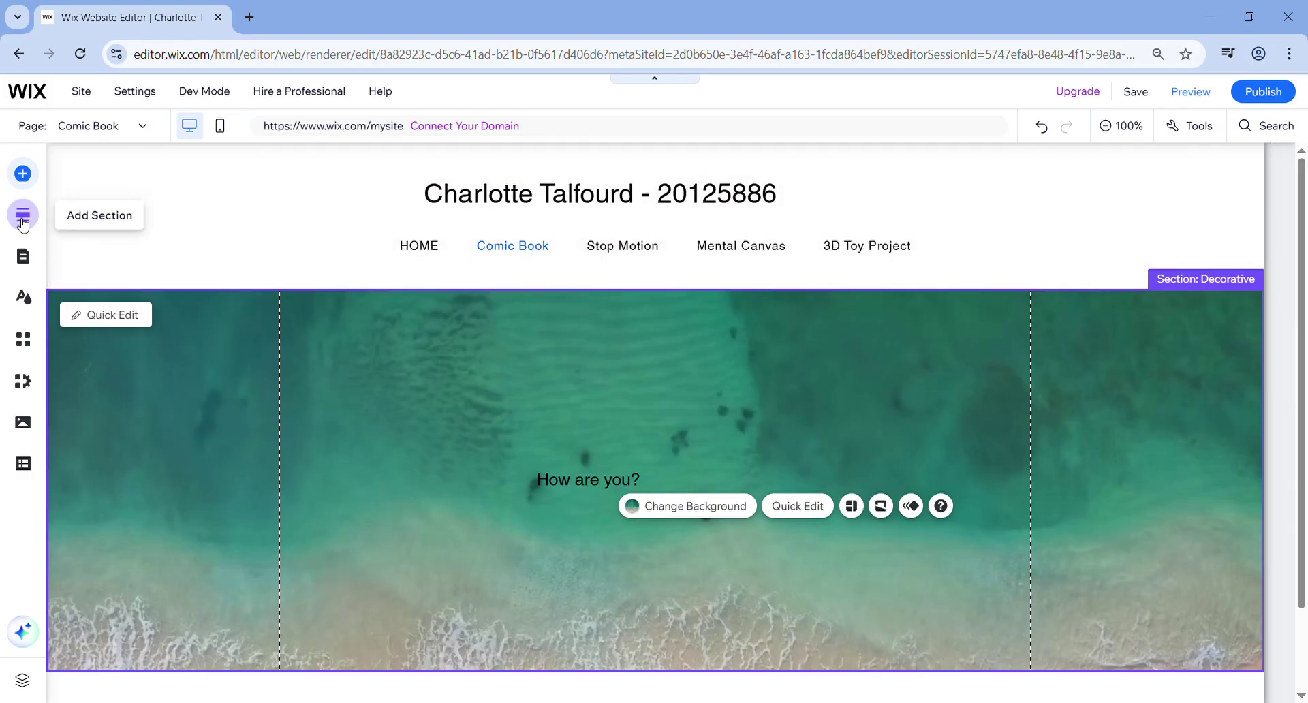
- Browse the Add Elements categories, previewing the YouTube embedding options
left_click(23, 175)
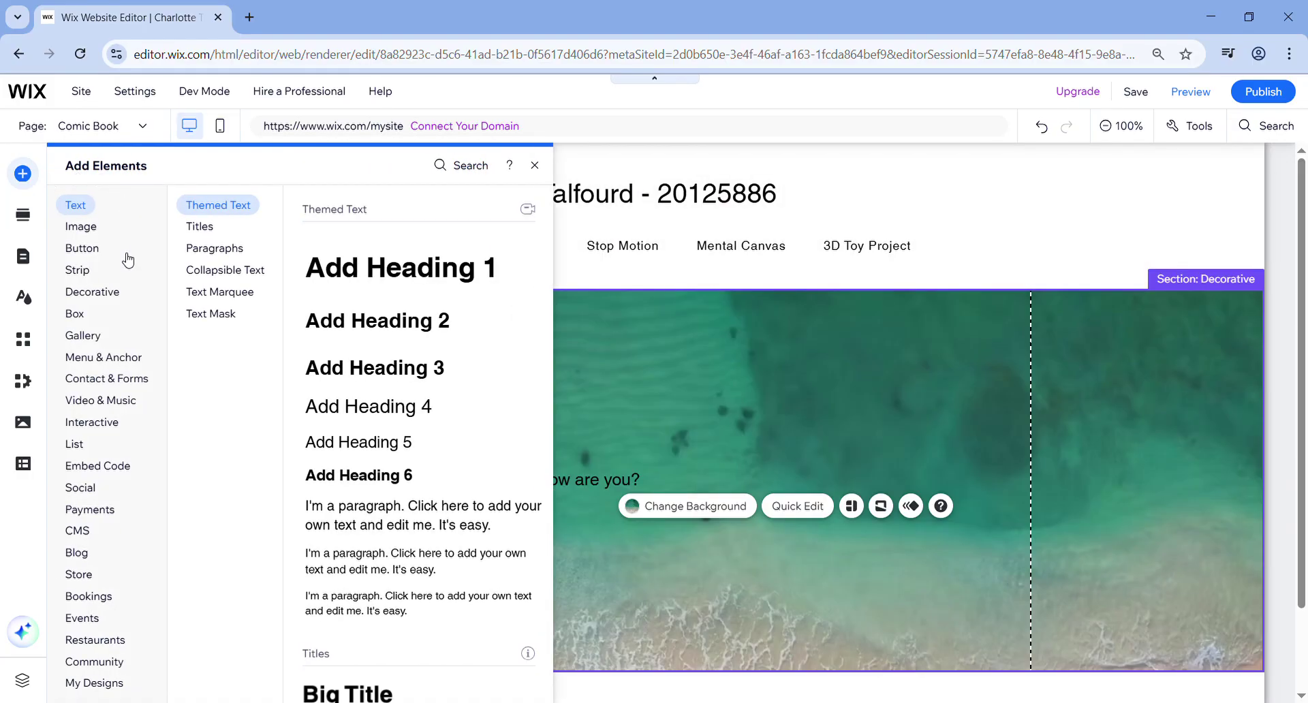
mouse_move(110, 658)
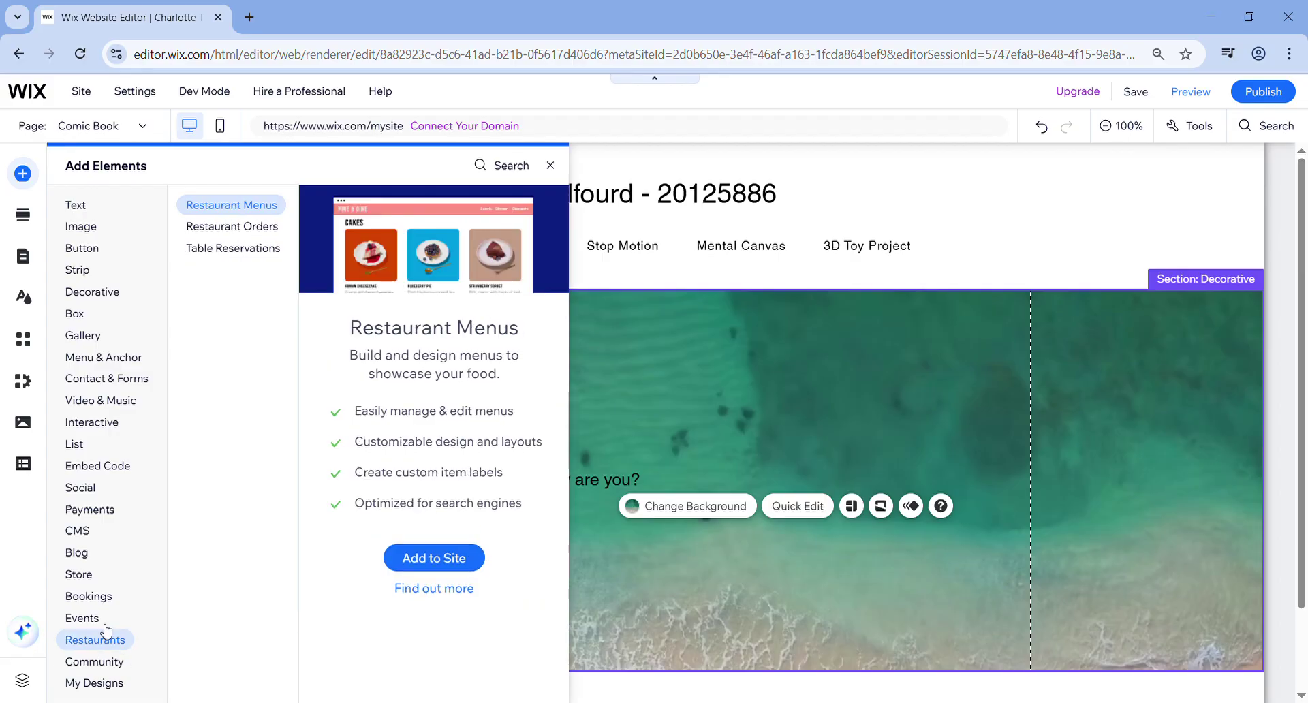
mouse_move(94, 367)
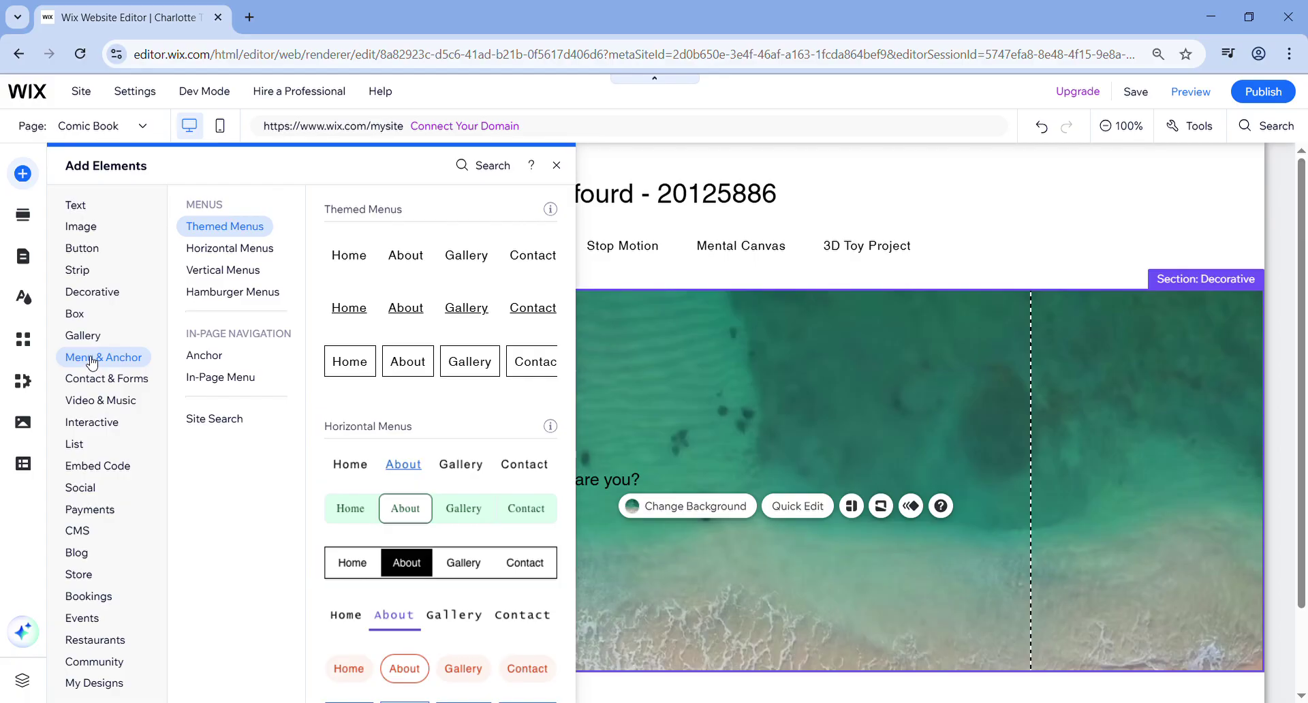
mouse_move(85, 318)
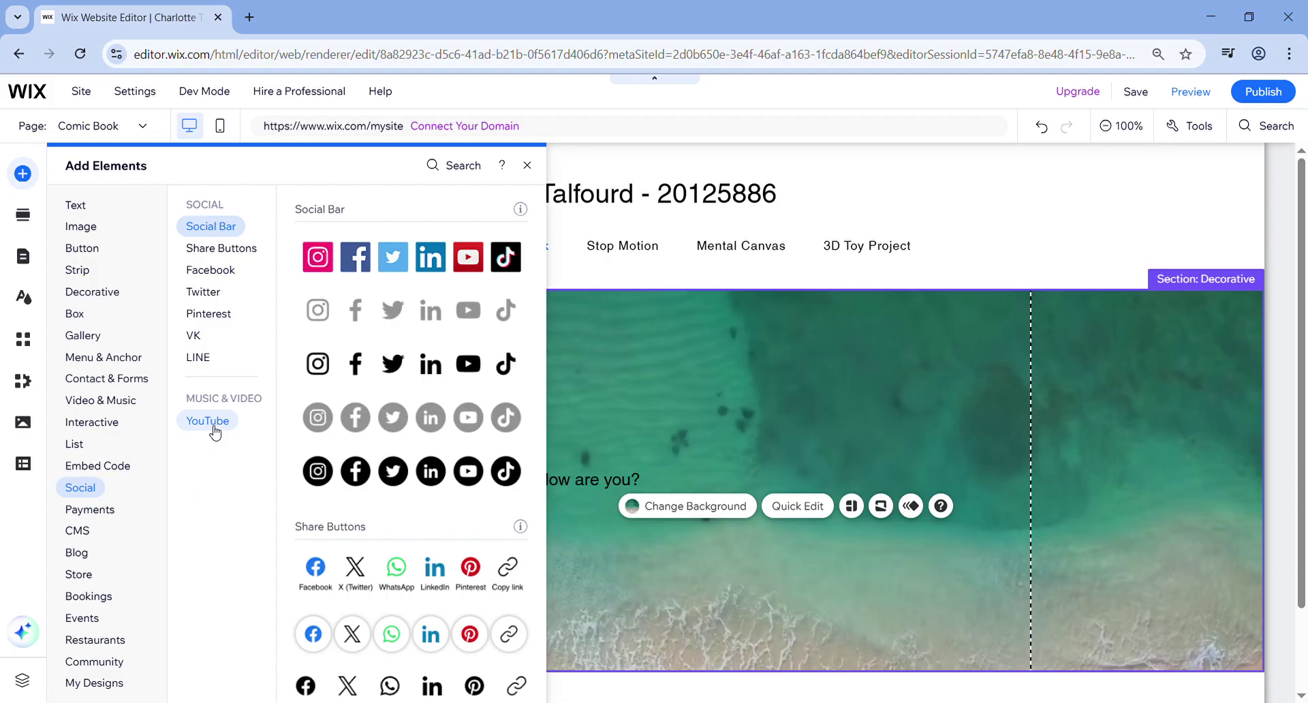
left_click(213, 429)
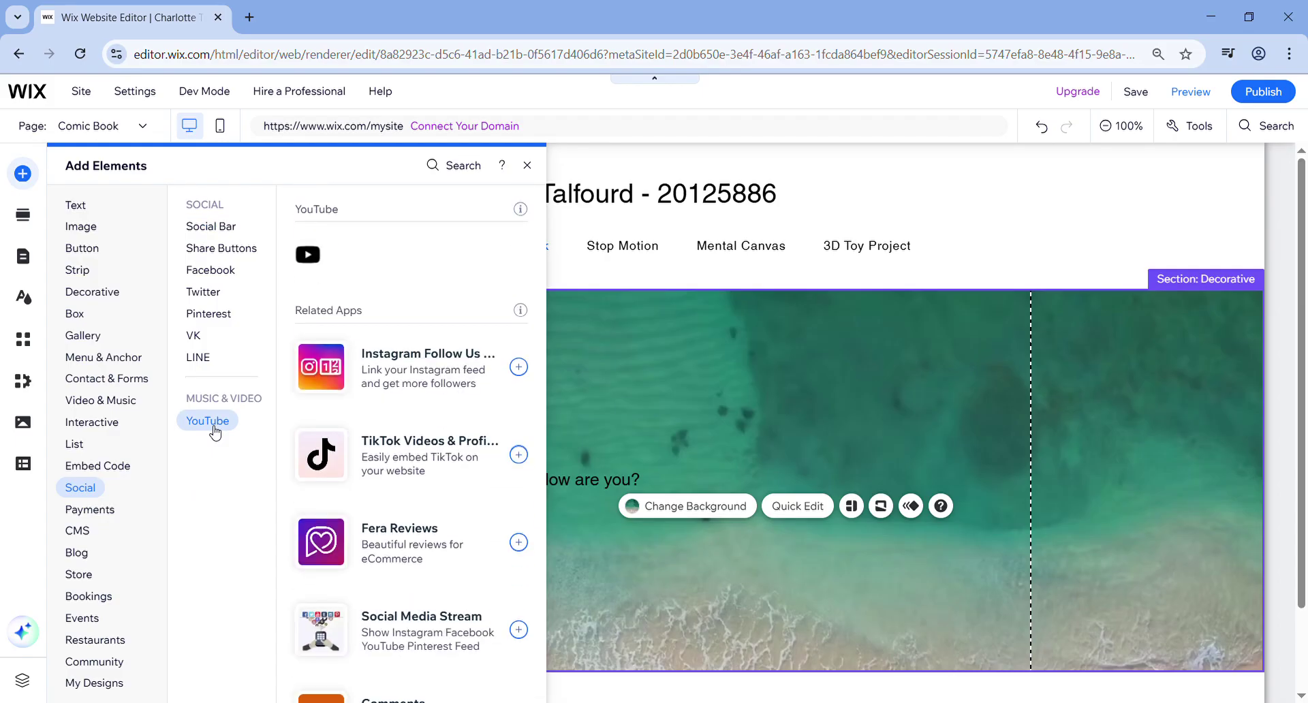
mouse_move(96, 509)
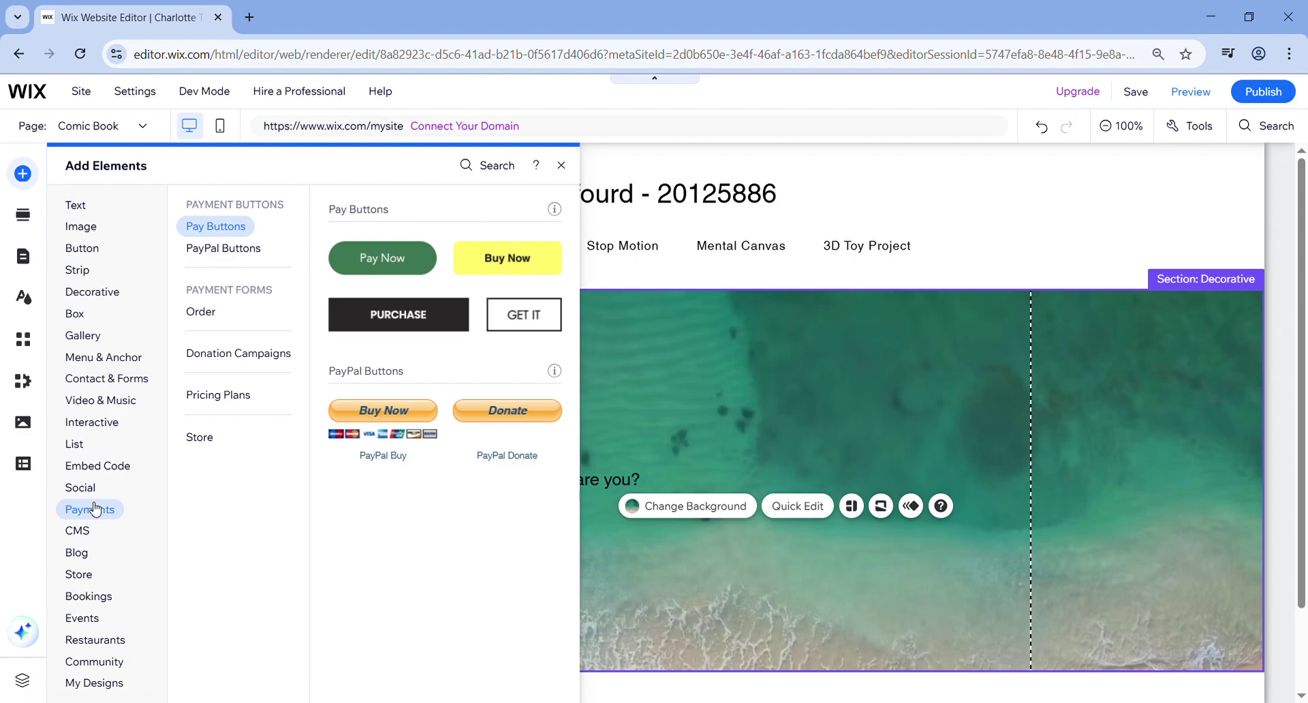
- Move the 'How are you?' text up near the top centre of the beach section
left_click(894, 410)
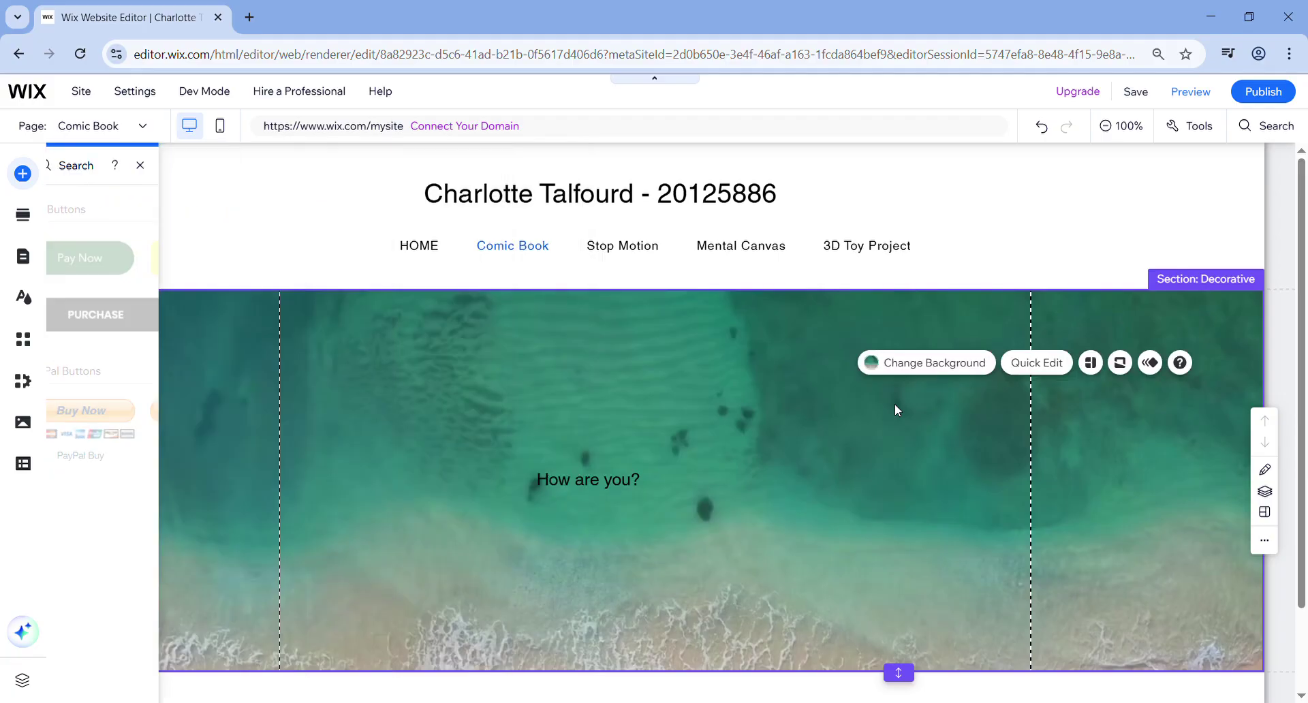
left_click(607, 485)
left_click_drag(608, 485, 661, 337)
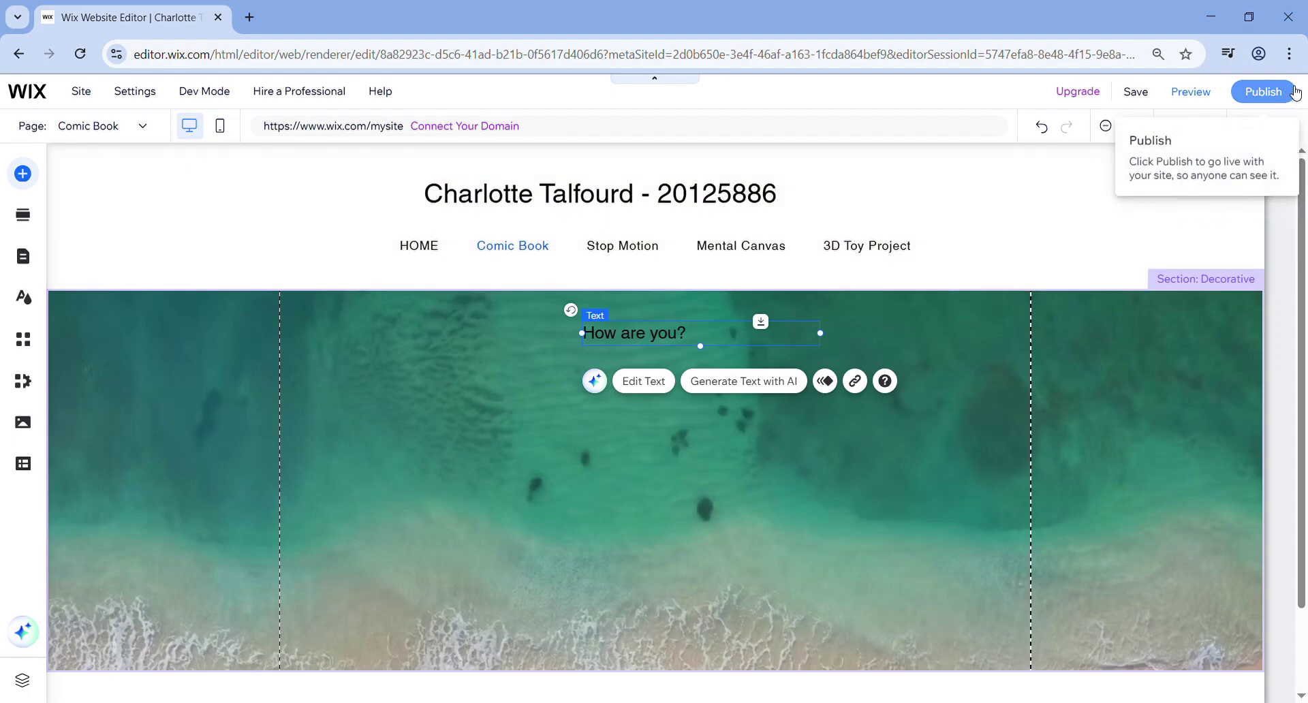
- Publish the site on the free wixsite.com address my-site-1, declining mobile editing
left_click(1263, 91)
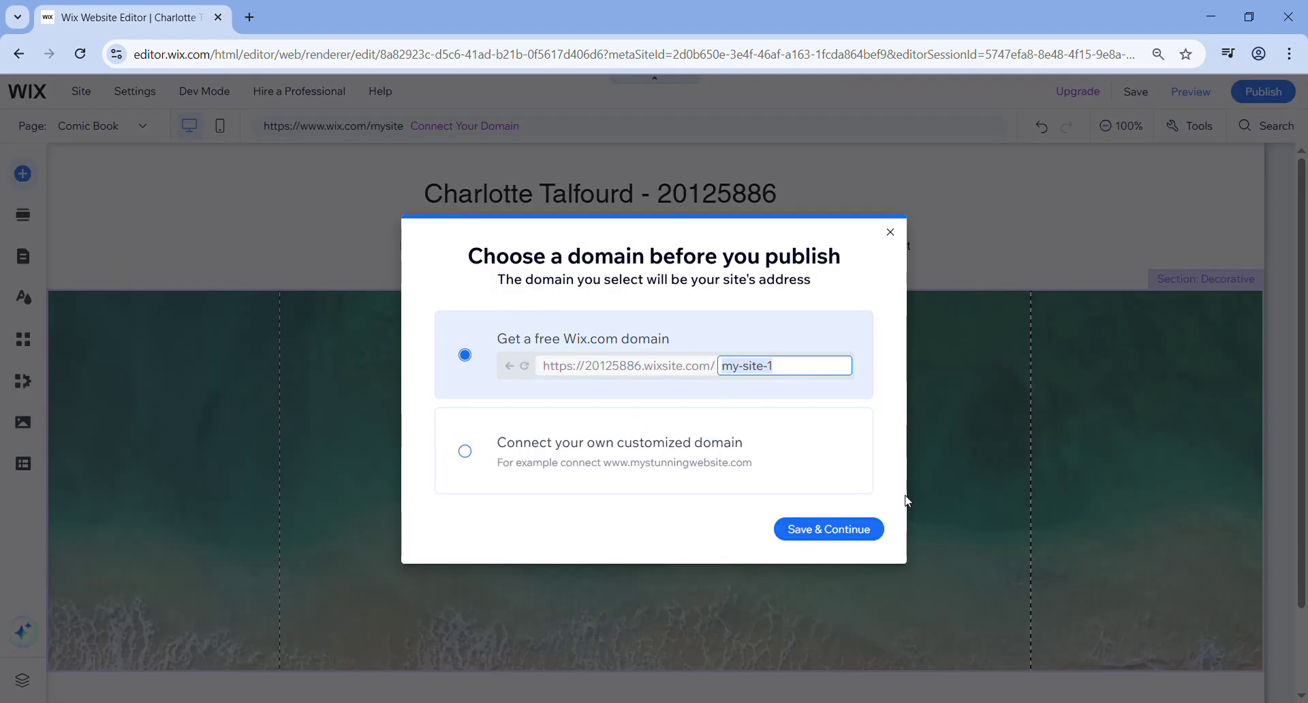
left_click(823, 539)
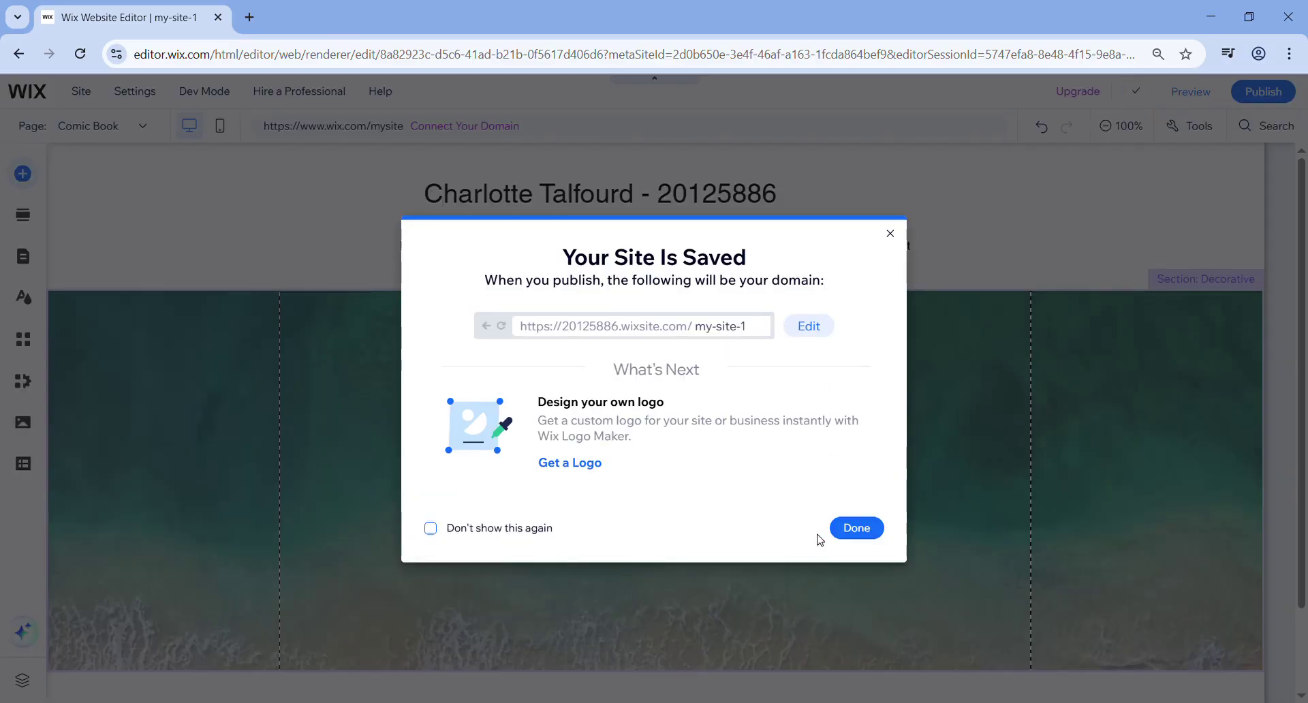
left_click(848, 529)
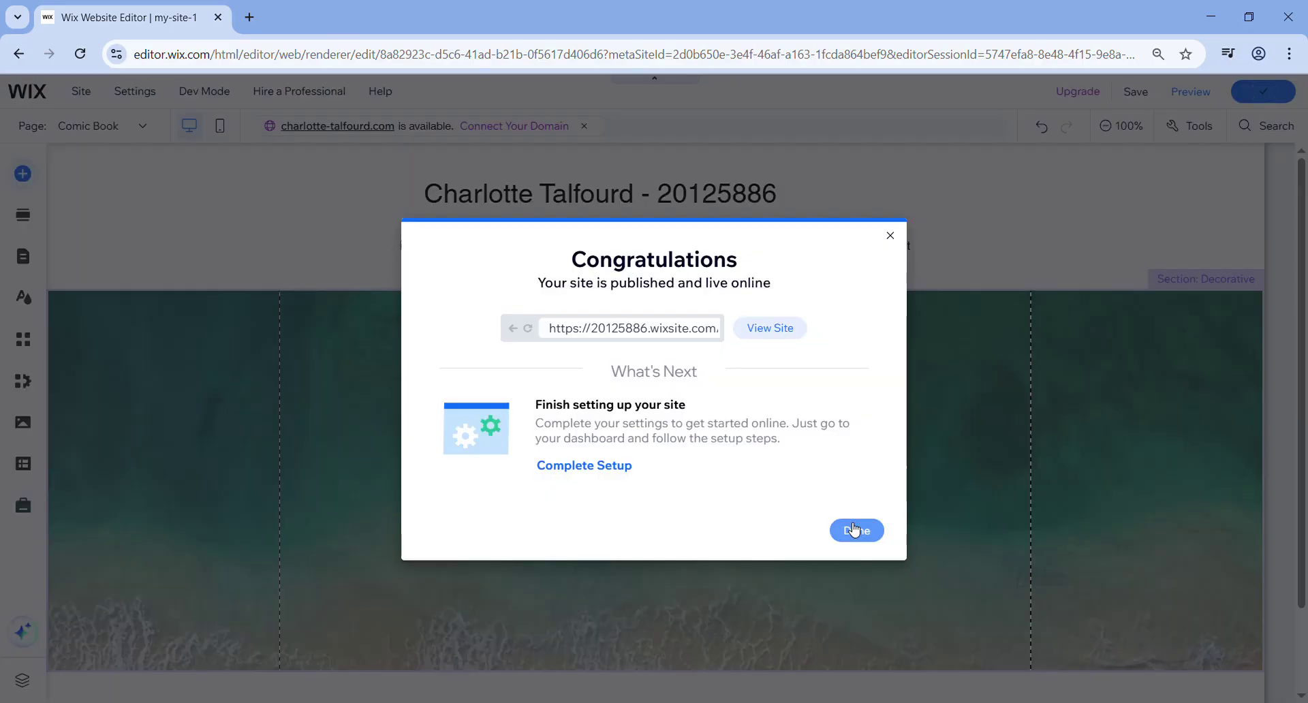
left_click(854, 530)
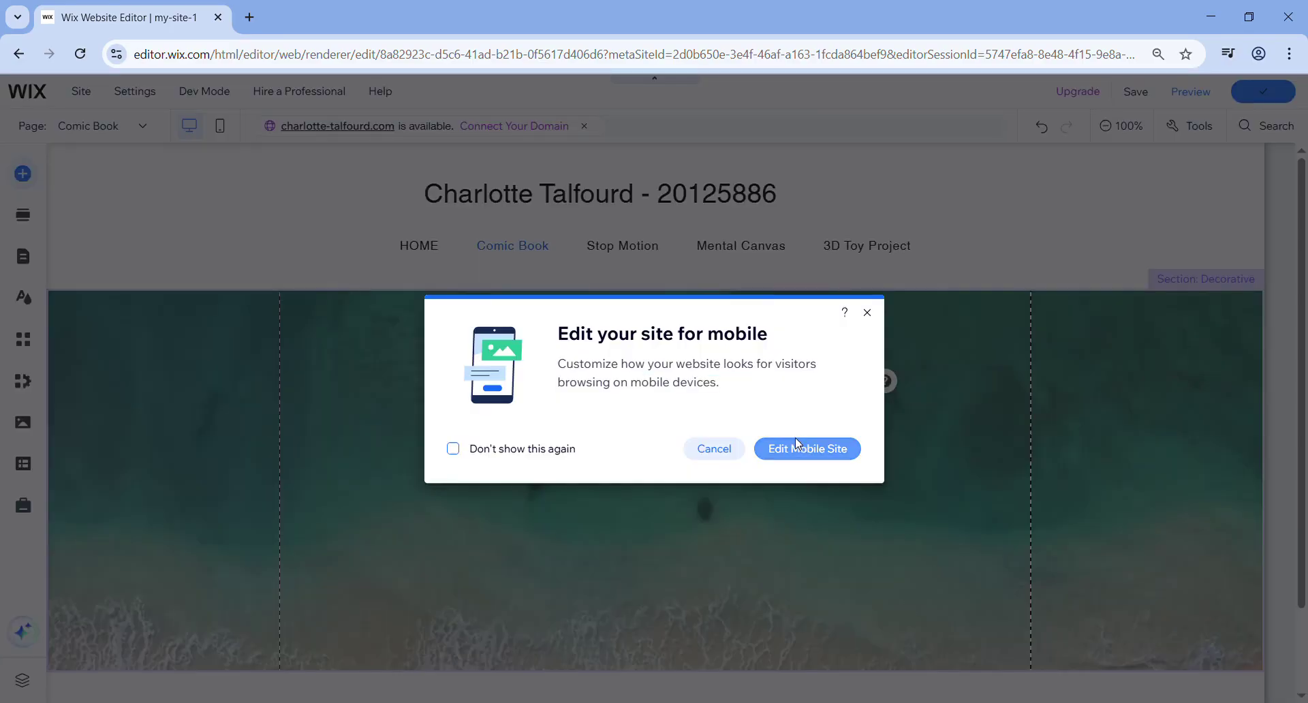
left_click(720, 462)
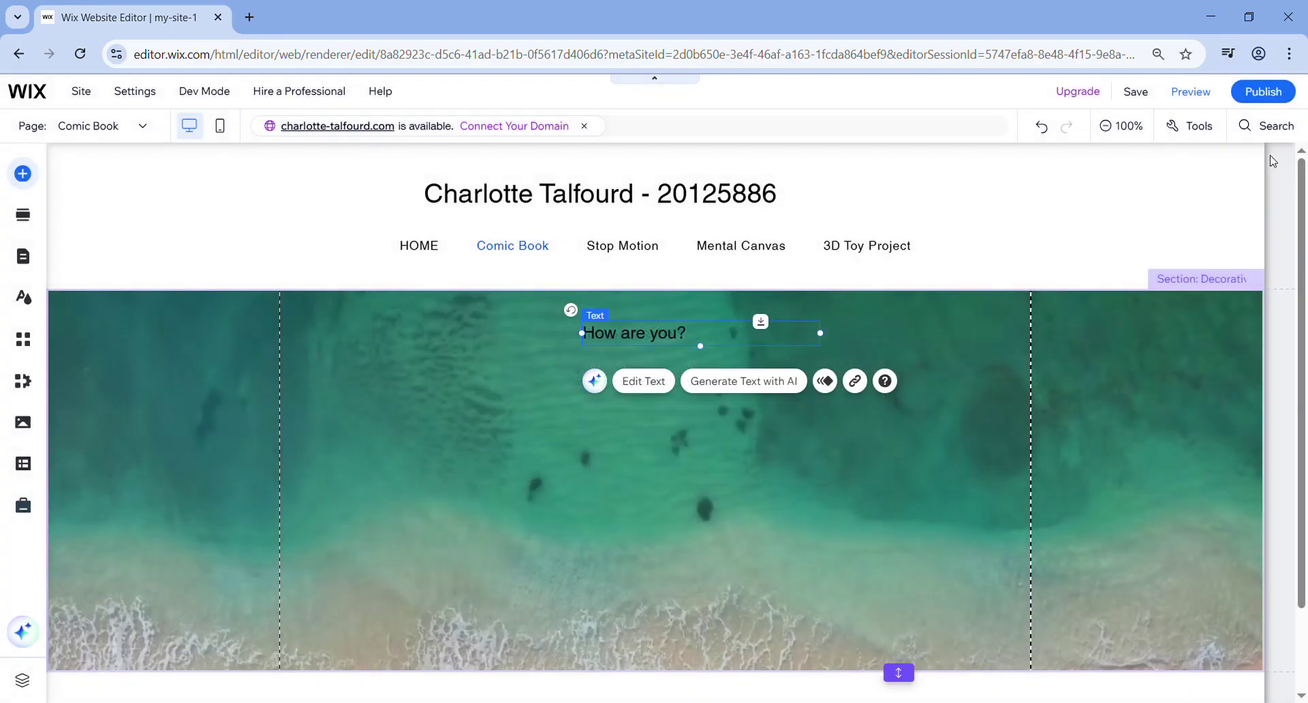
- Republish the site, select its published address in the confirmation, then close it
left_click(1291, 97)
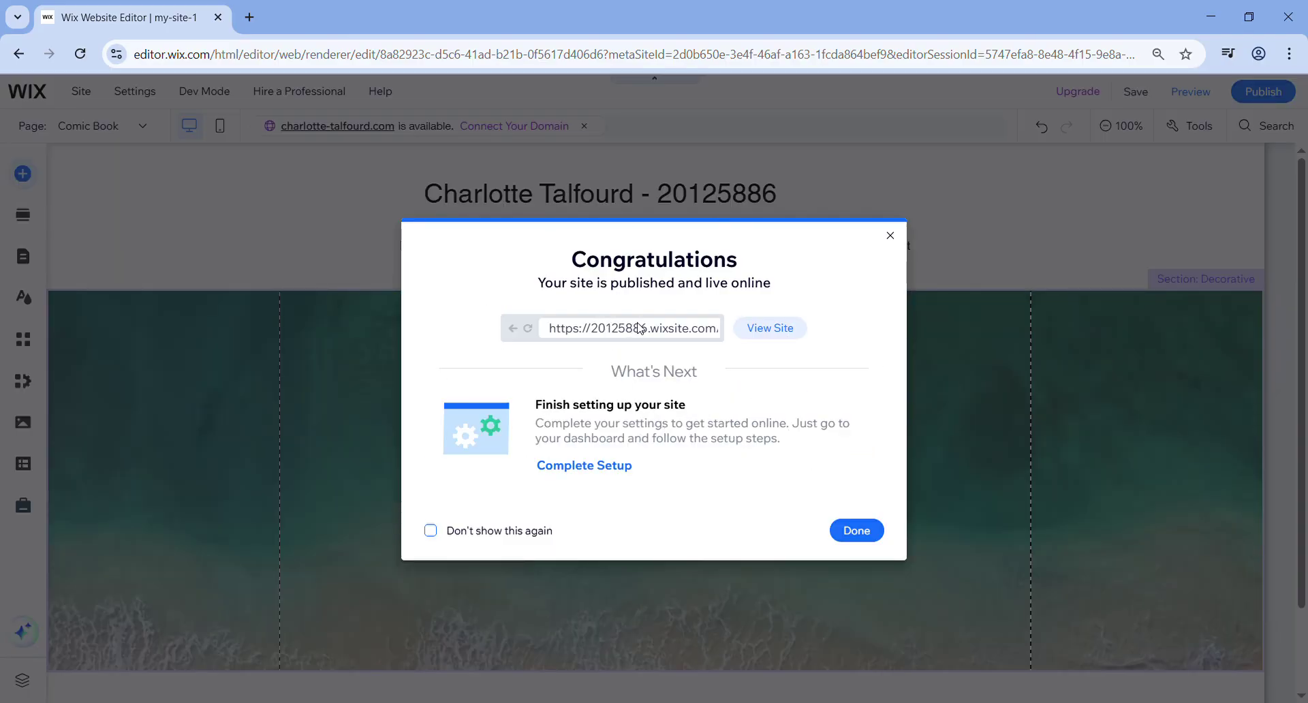
double_click(639, 329)
left_click(584, 335)
triple_click(584, 335)
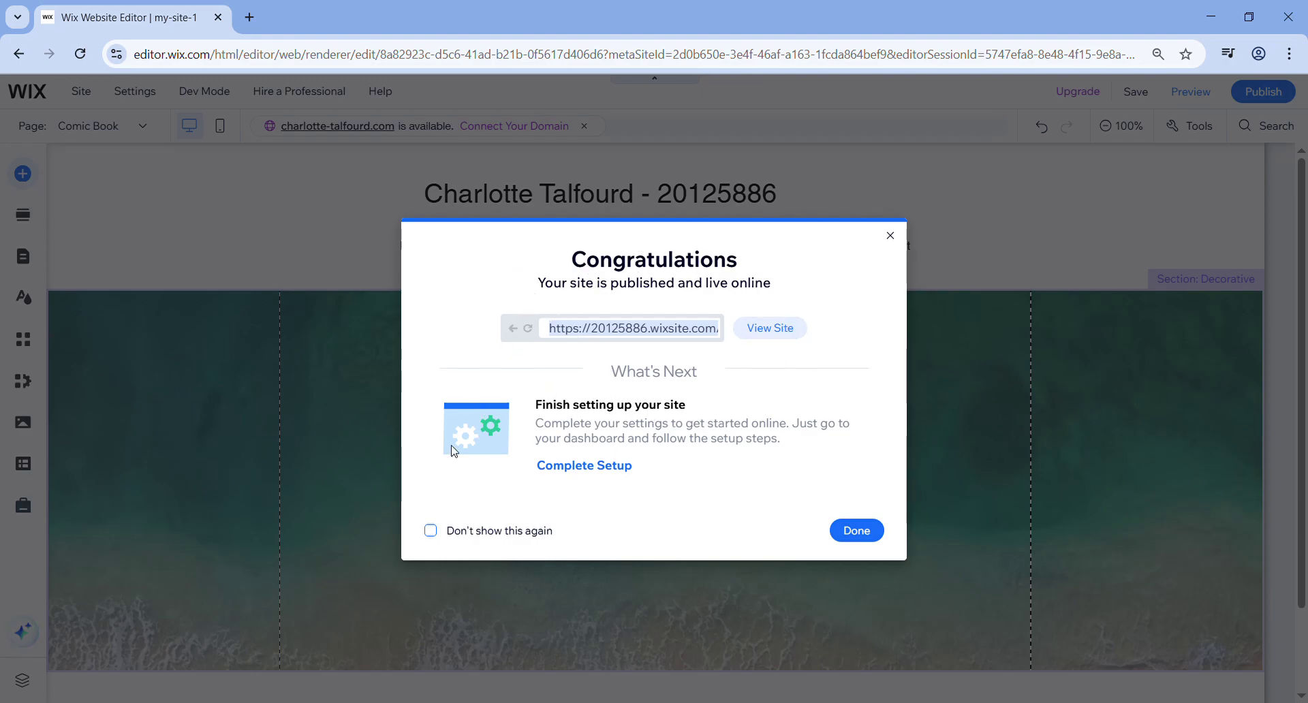
left_click(856, 531)
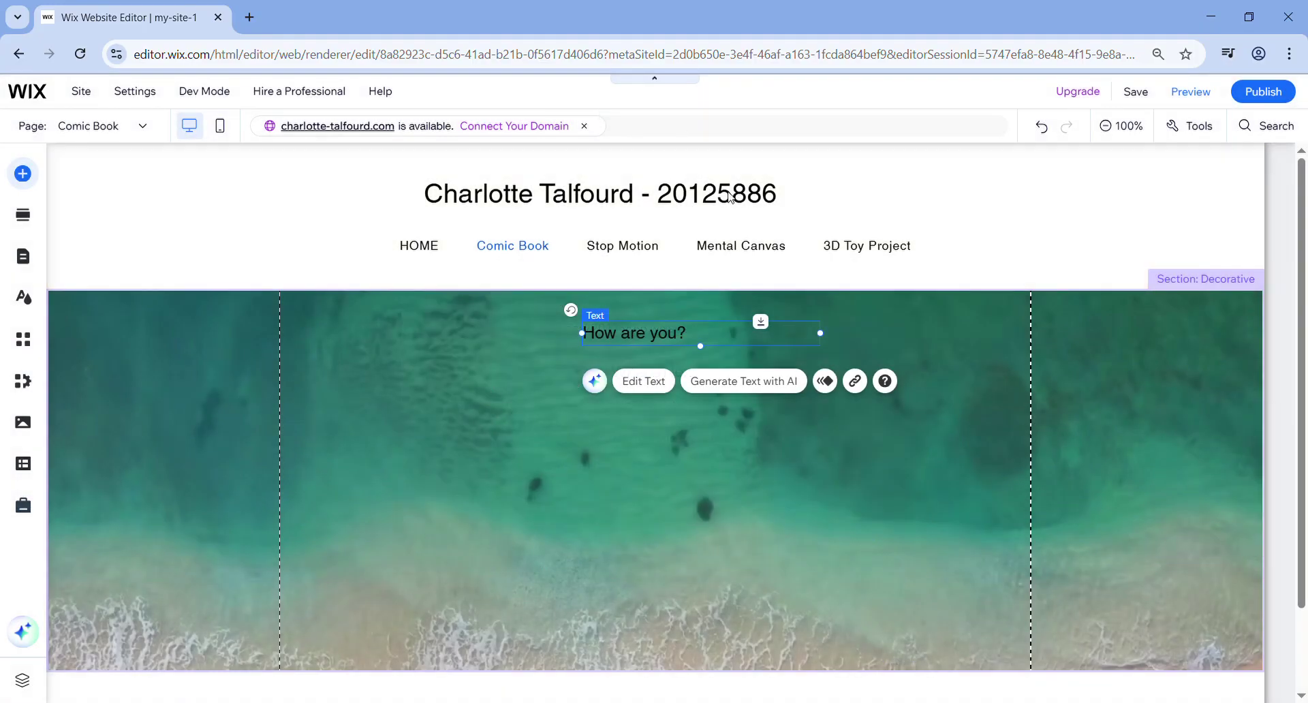